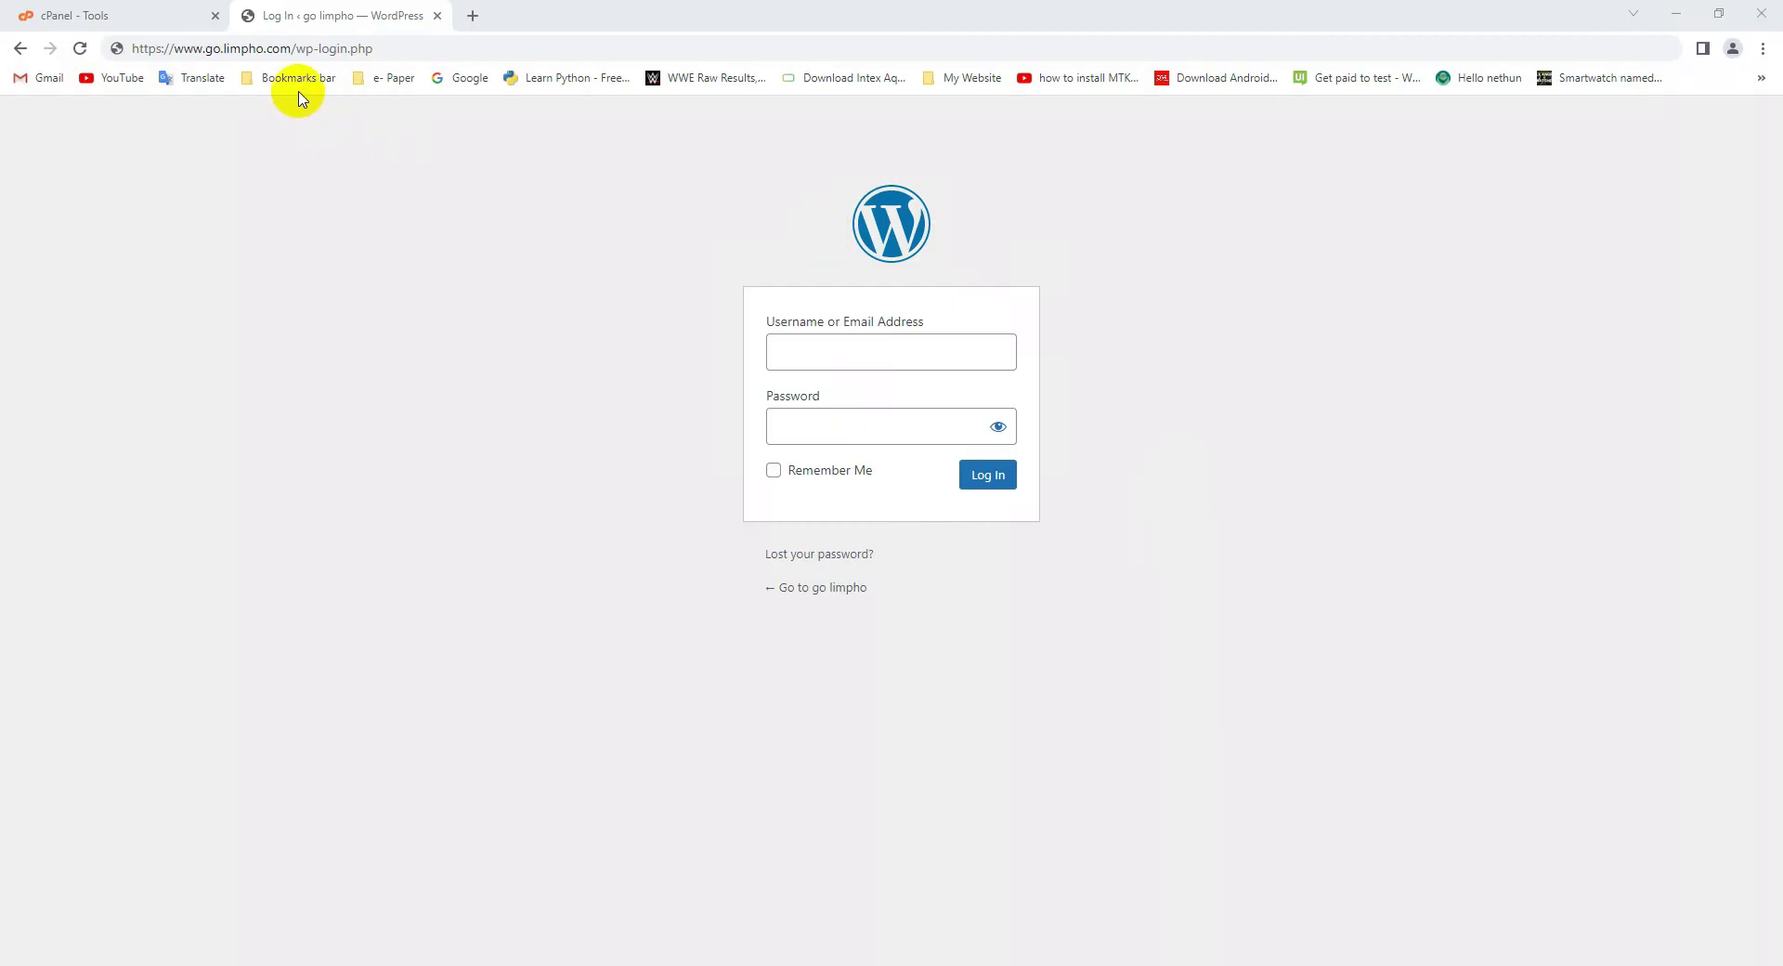
Step: In cPanel File Manager, open the go.limpho.com folder inside public_html
{"action": "left_click_drag", "start_coordinate": [290, 48], "coordinate": [406, 47]}
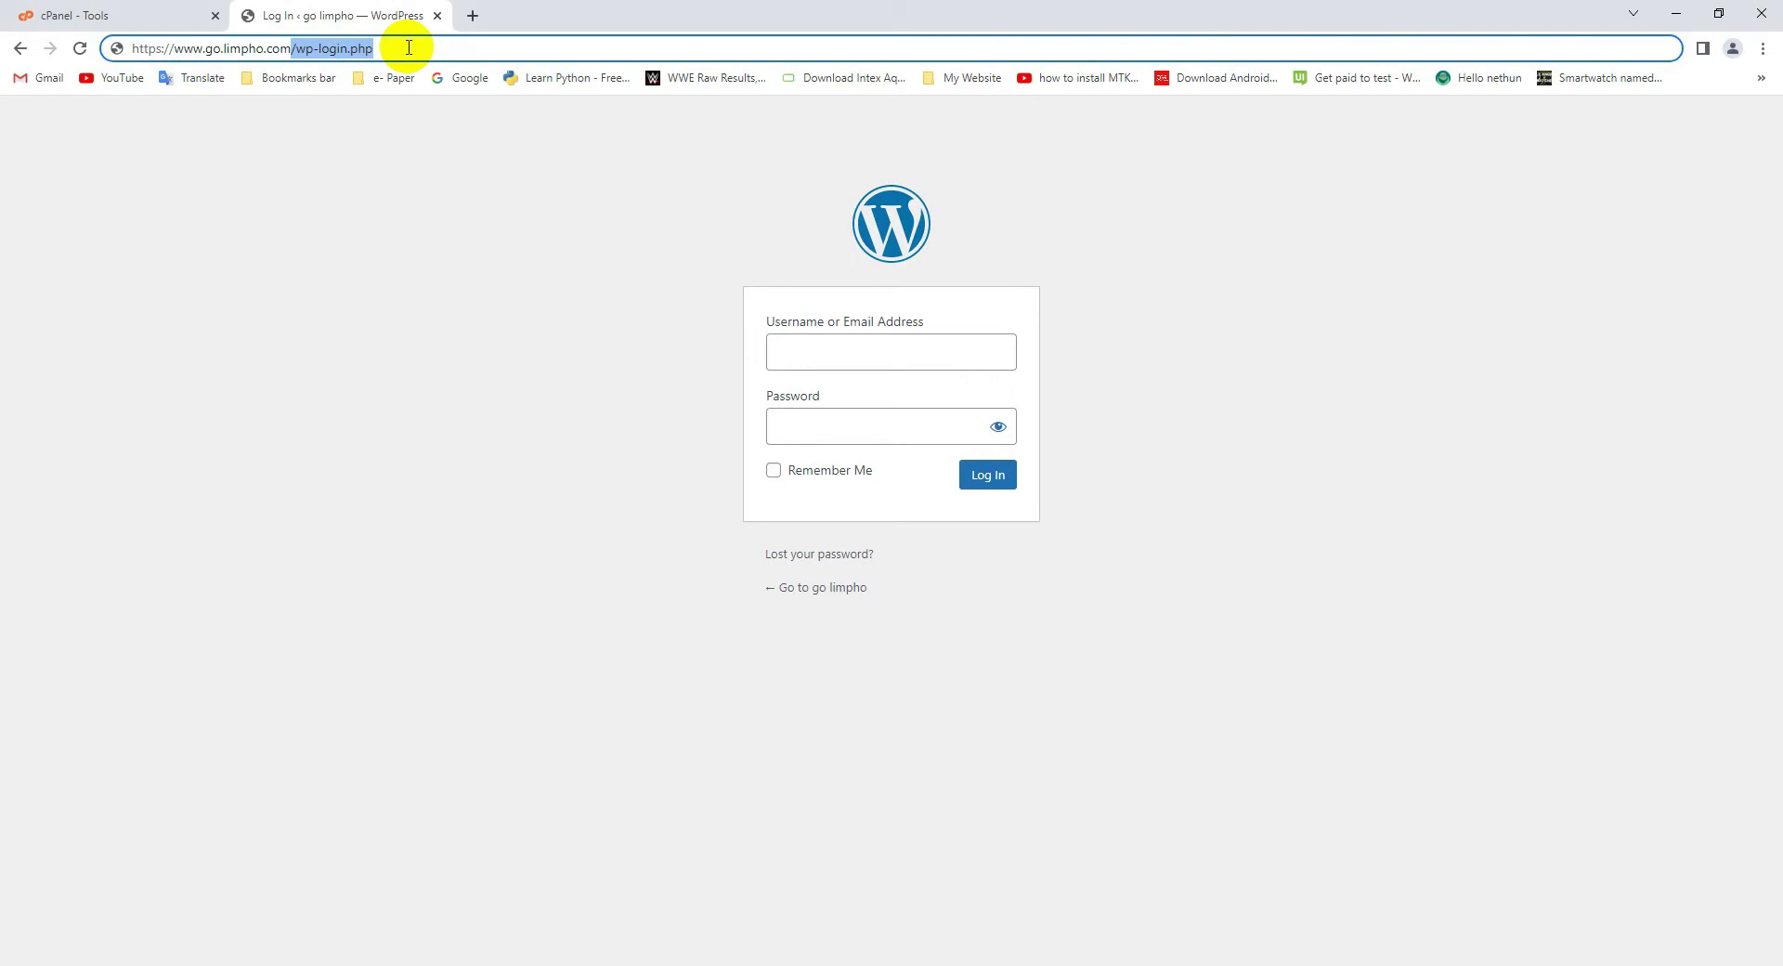
{"action": "left_click", "coordinate": [402, 217]}
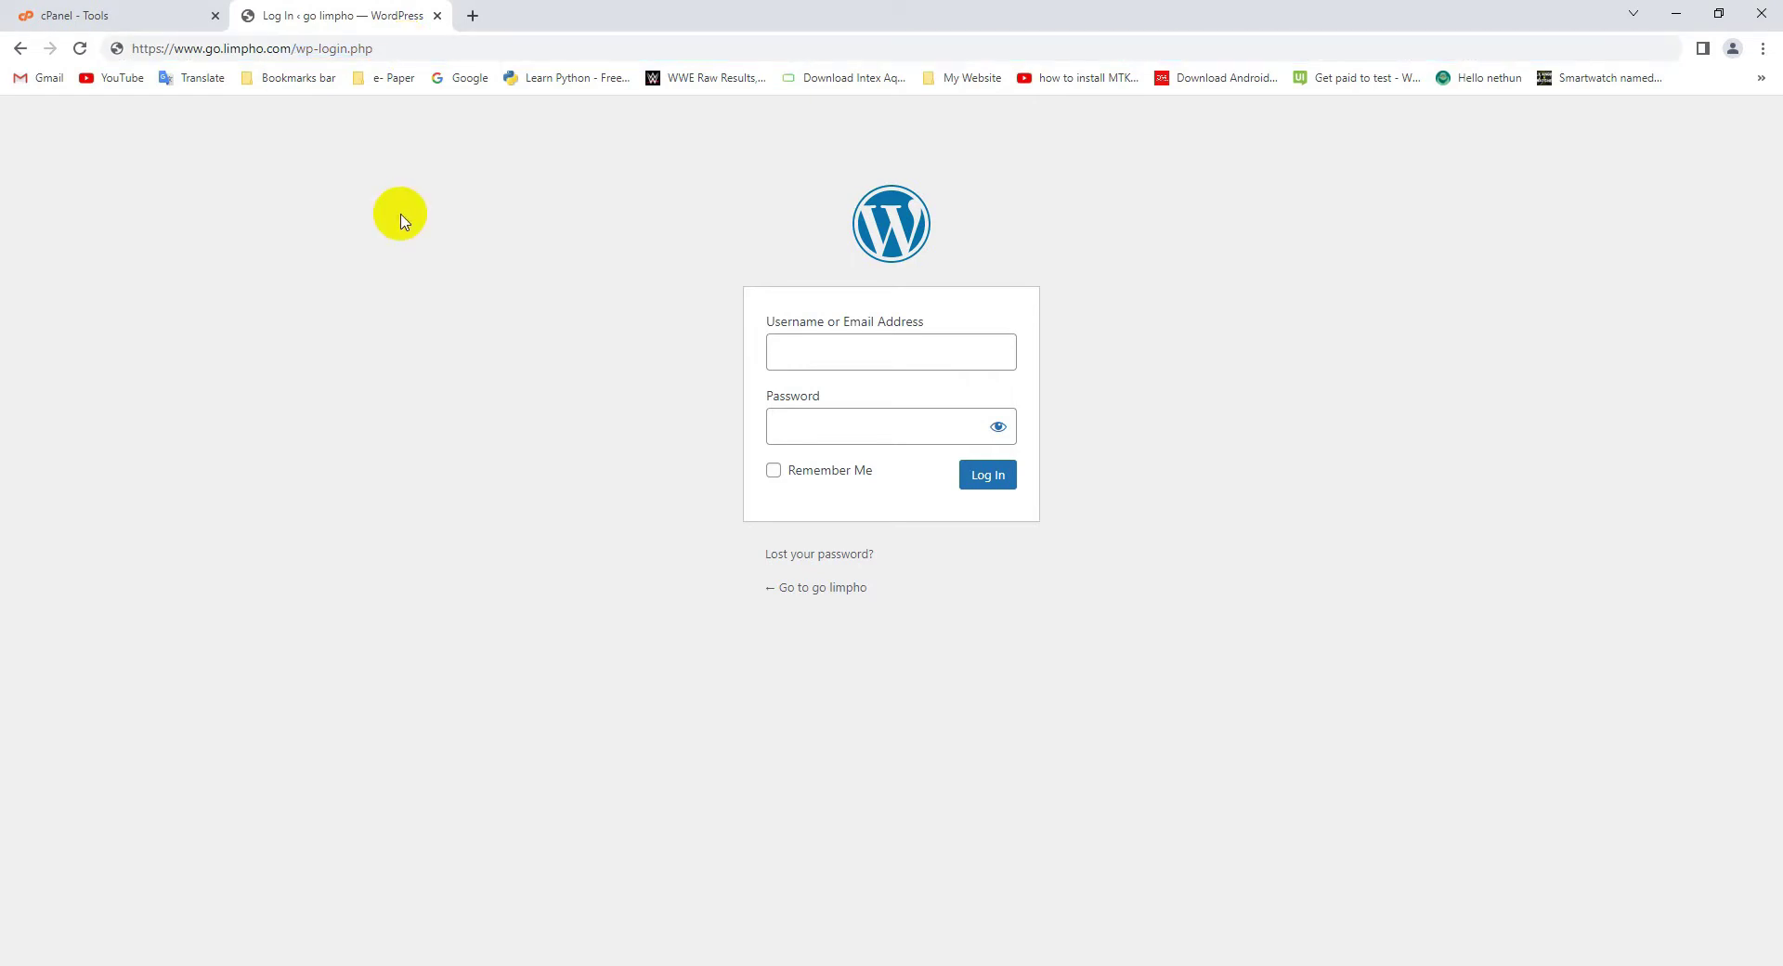
{"action": "left_click", "coordinate": [147, 14]}
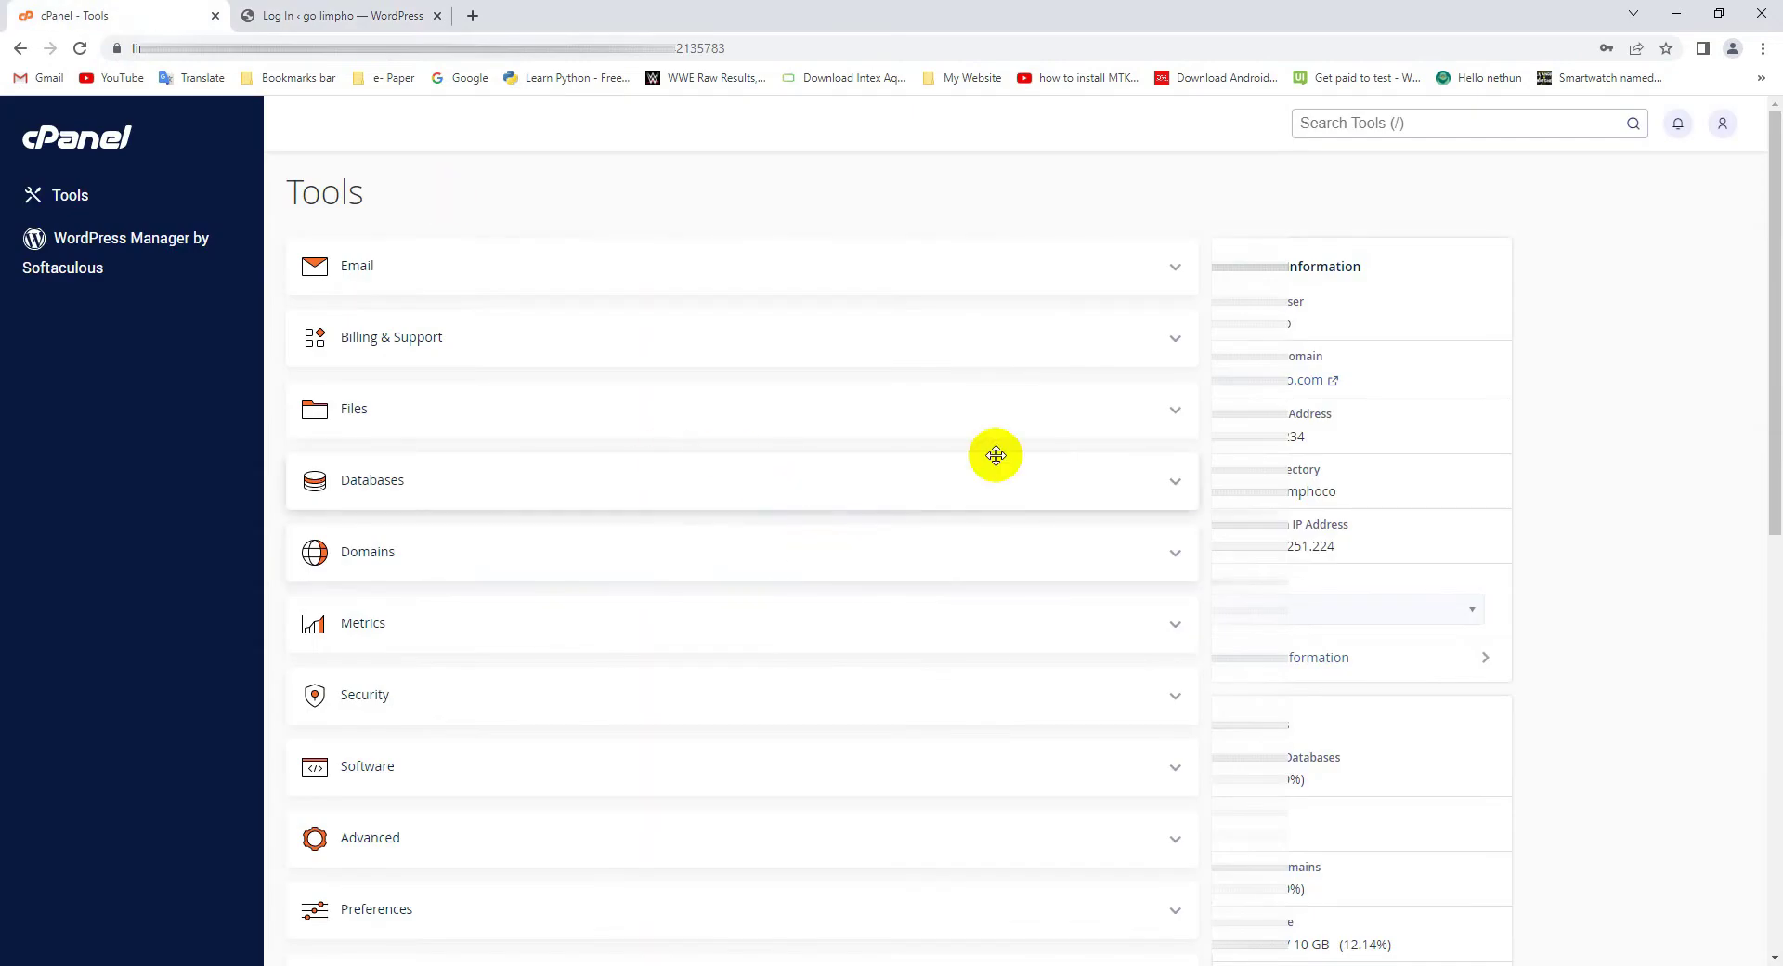
{"action": "left_click", "coordinate": [1177, 412]}
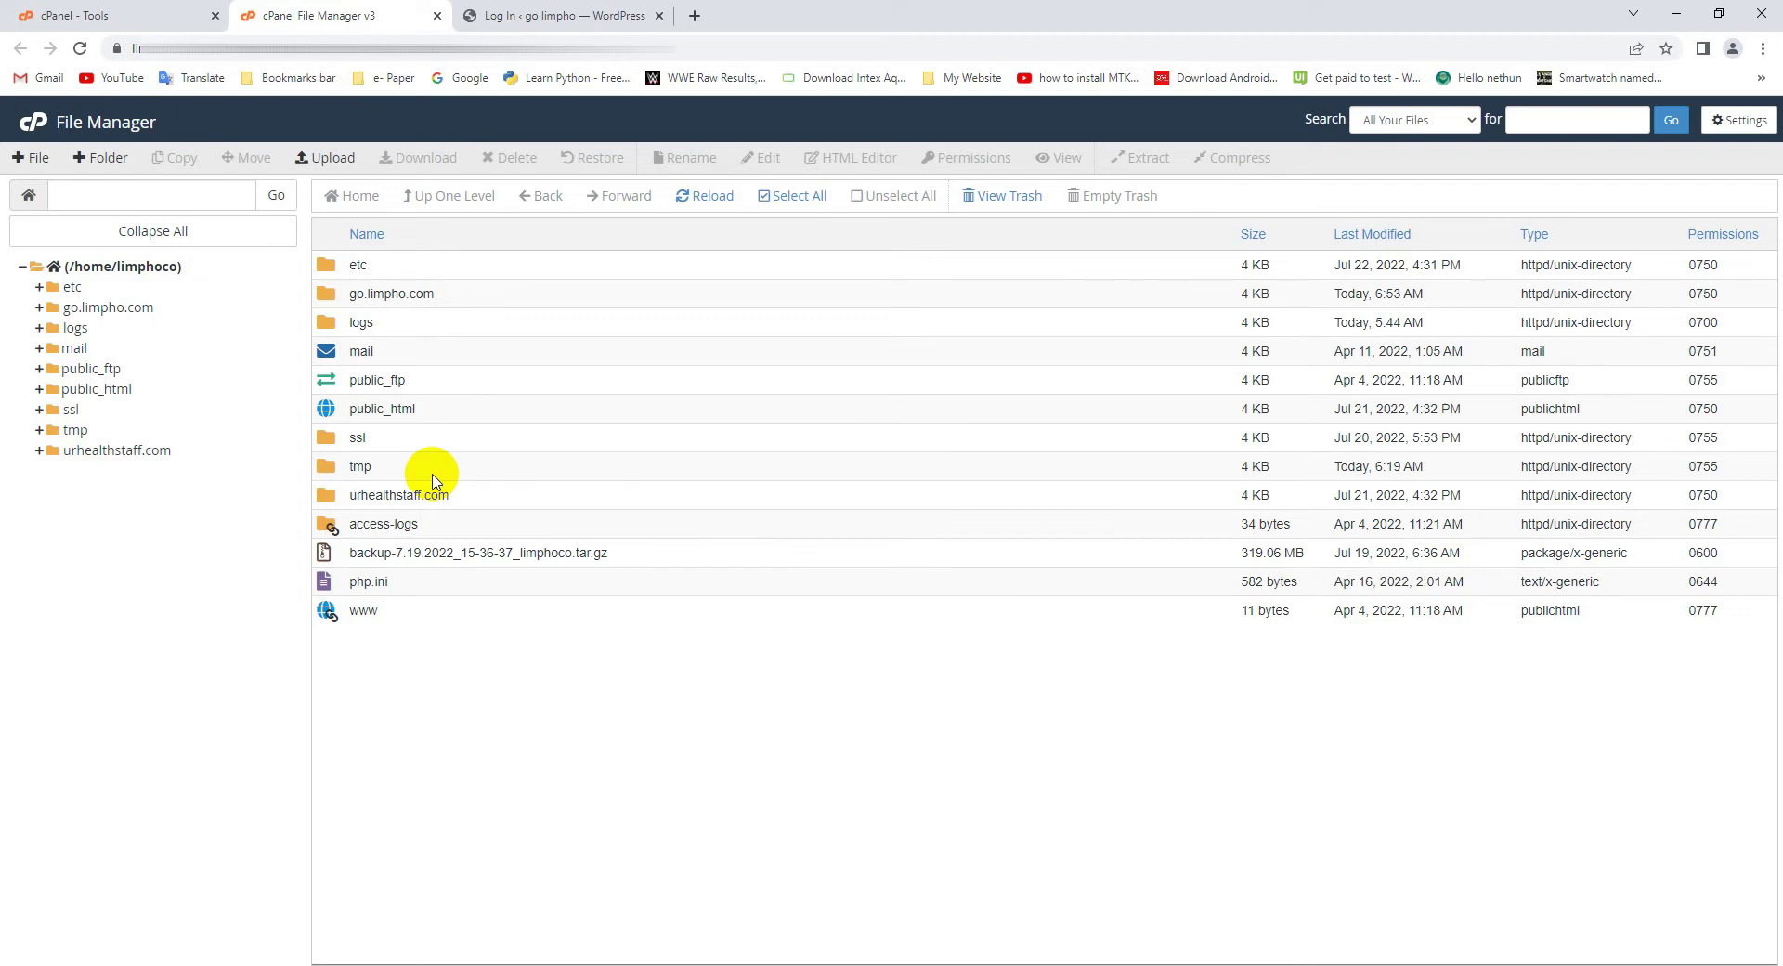
{"action": "left_click", "coordinate": [471, 422]}
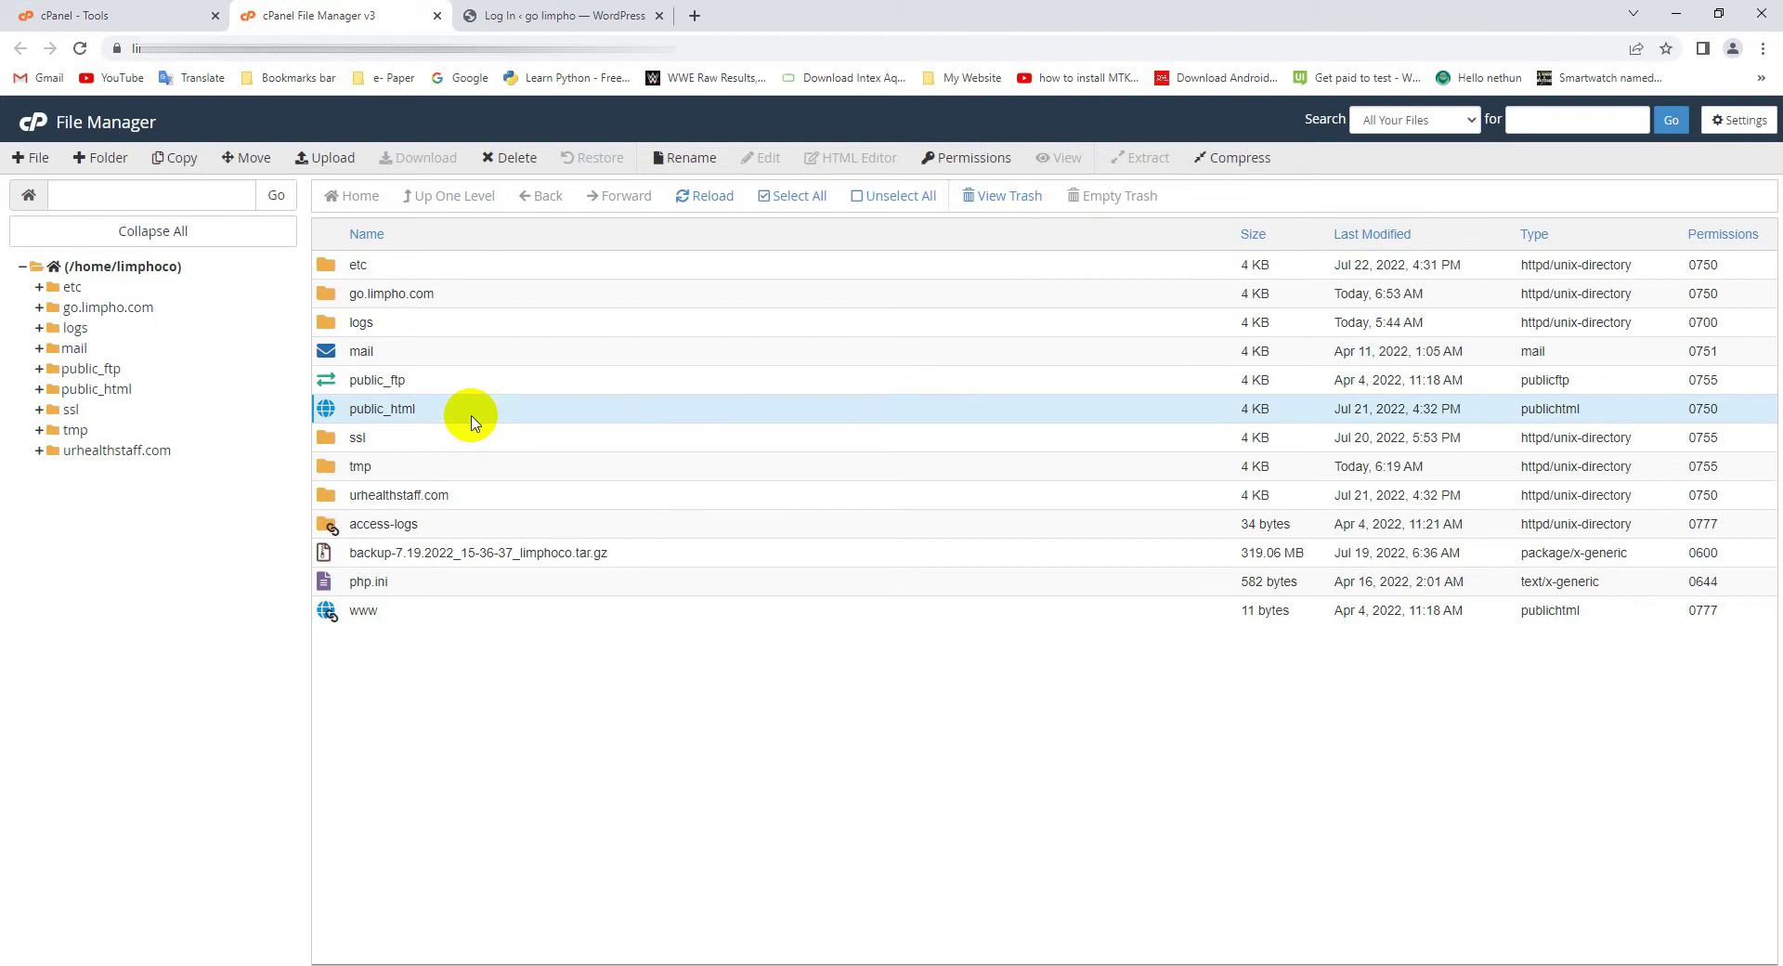
{"action": "left_click", "coordinate": [483, 299]}
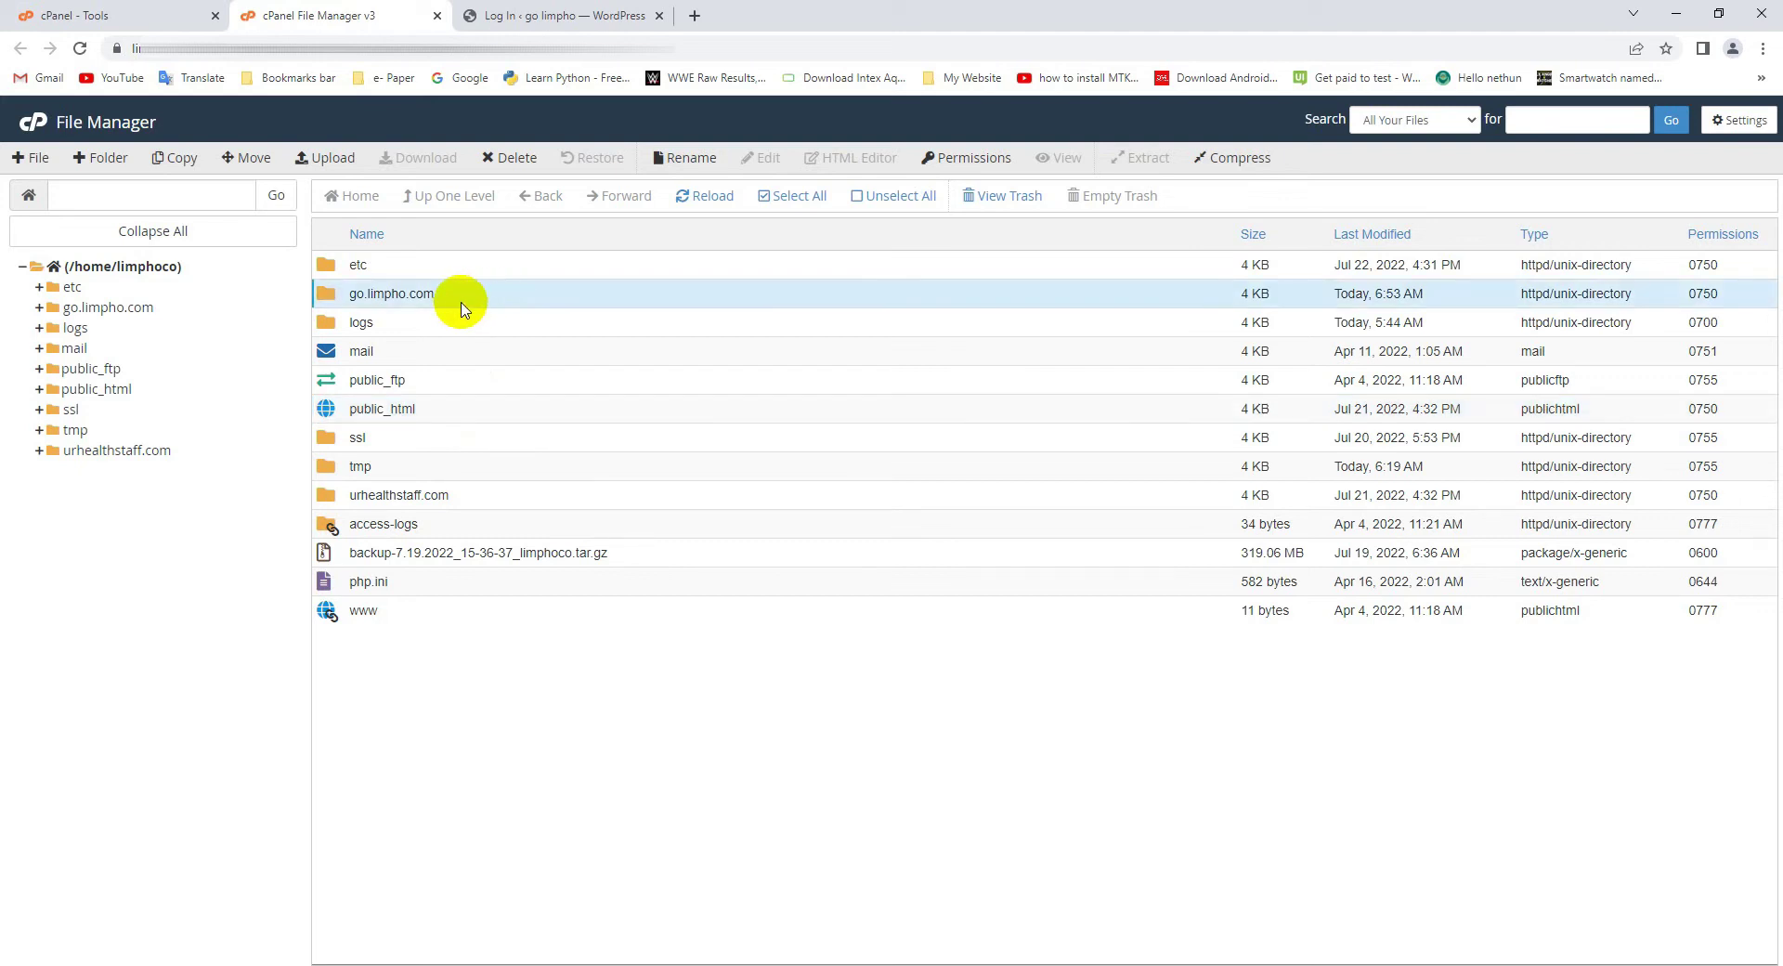
{"action": "double_click", "coordinate": [464, 301]}
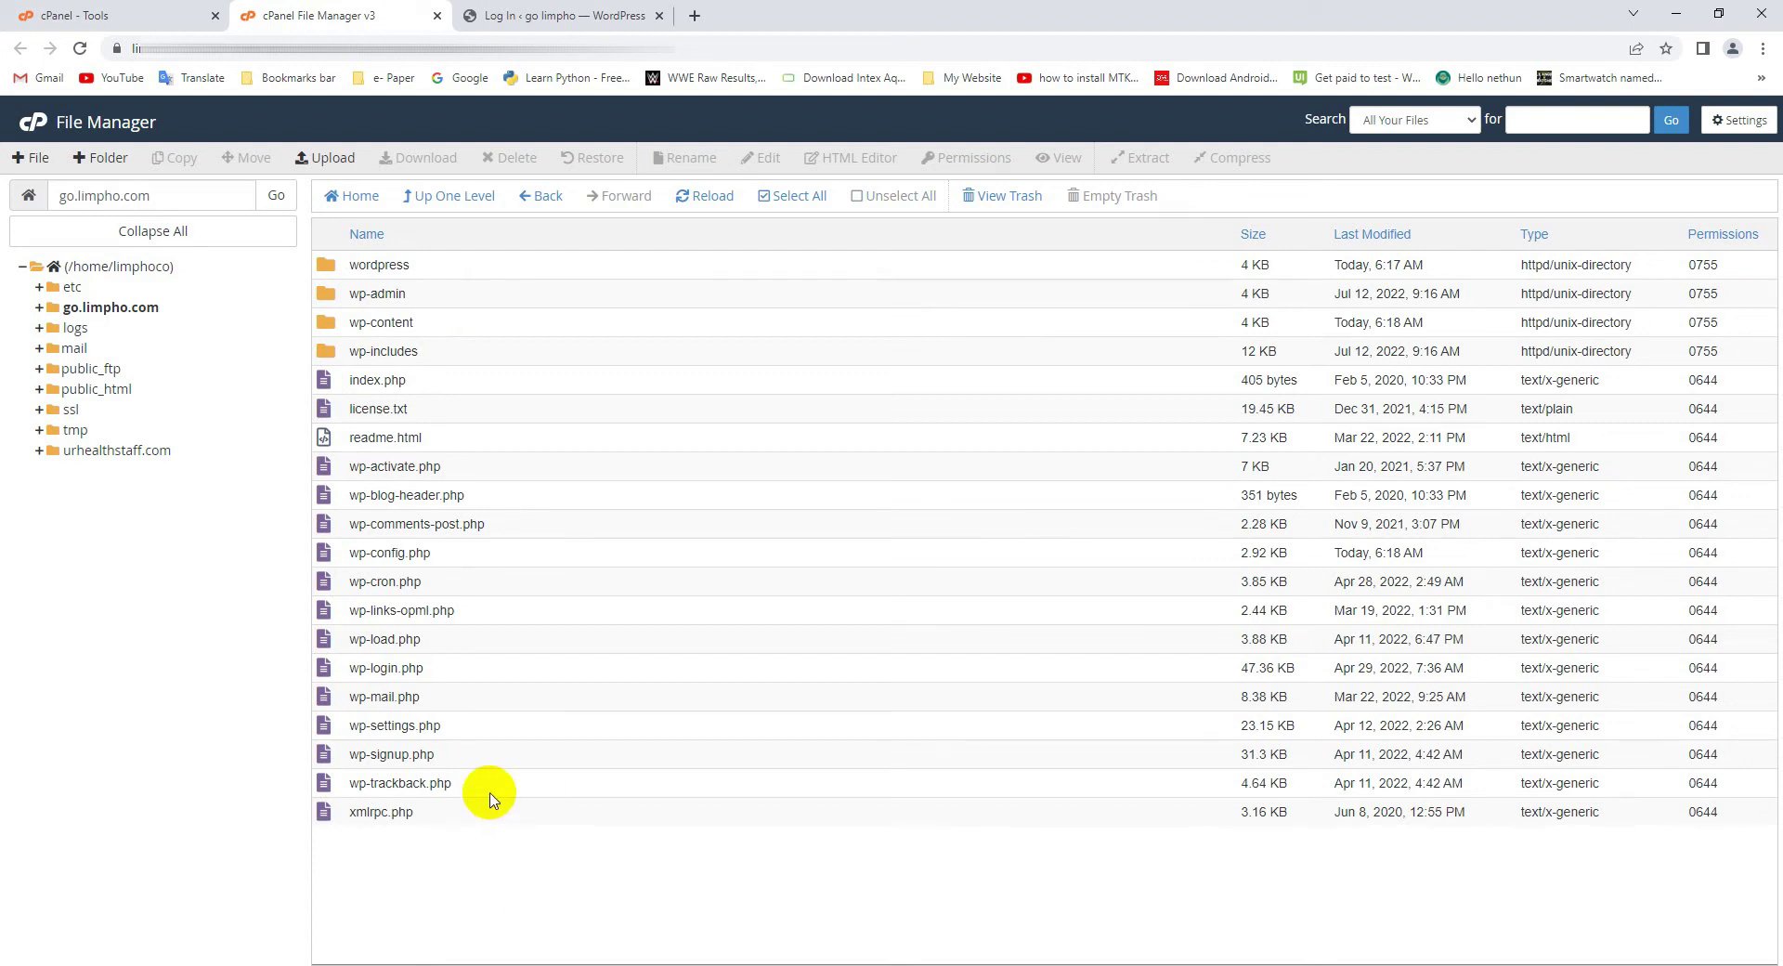
Step: Download wp-login.php and open the downloaded copy in Sublime Text
{"action": "left_click", "coordinate": [453, 673]}
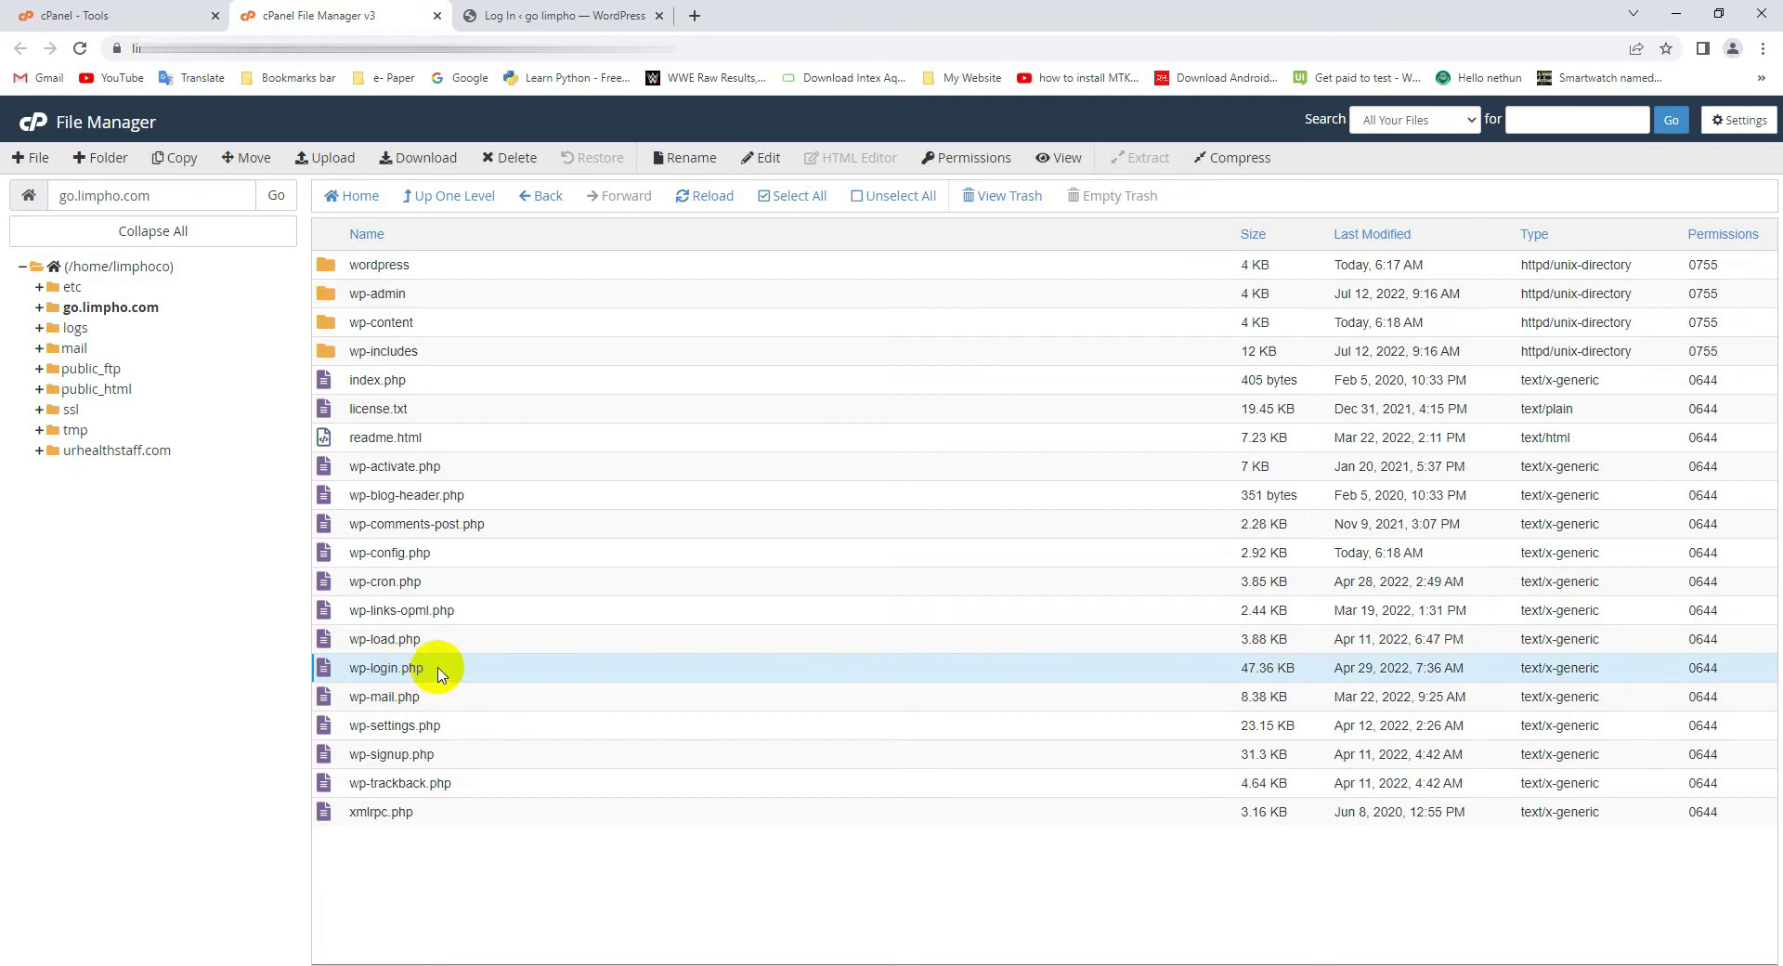
{"action": "right_click", "coordinate": [446, 674]}
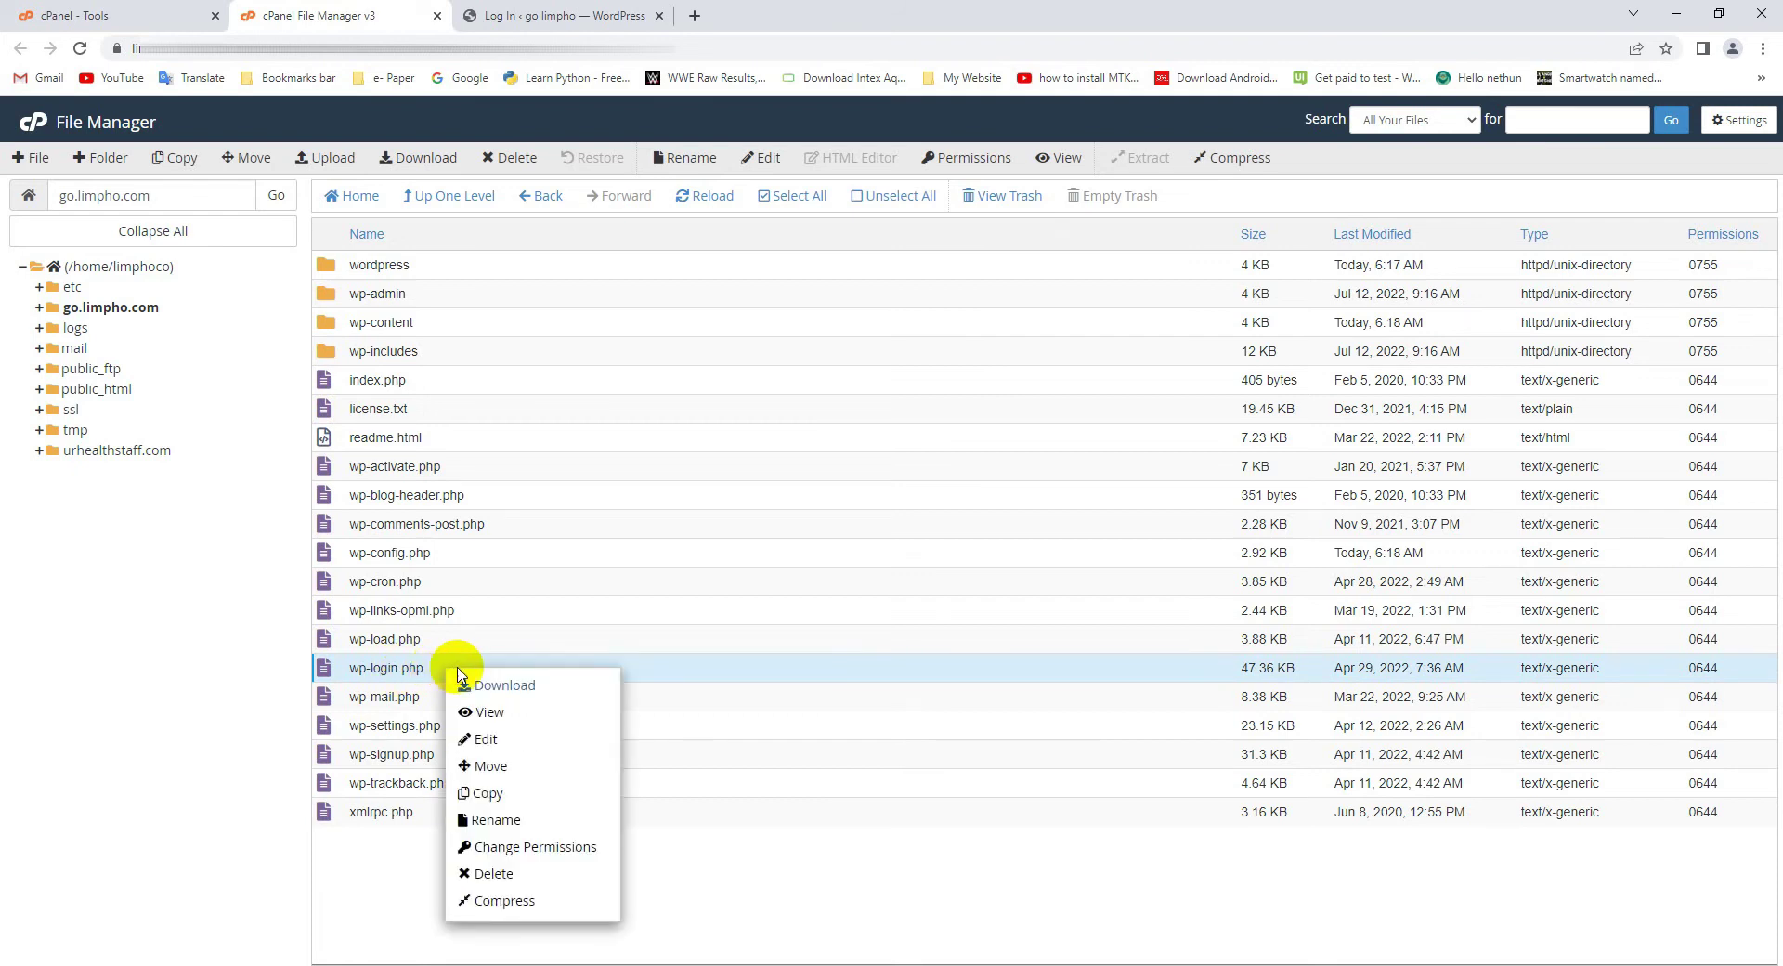
{"action": "left_click", "coordinate": [501, 684]}
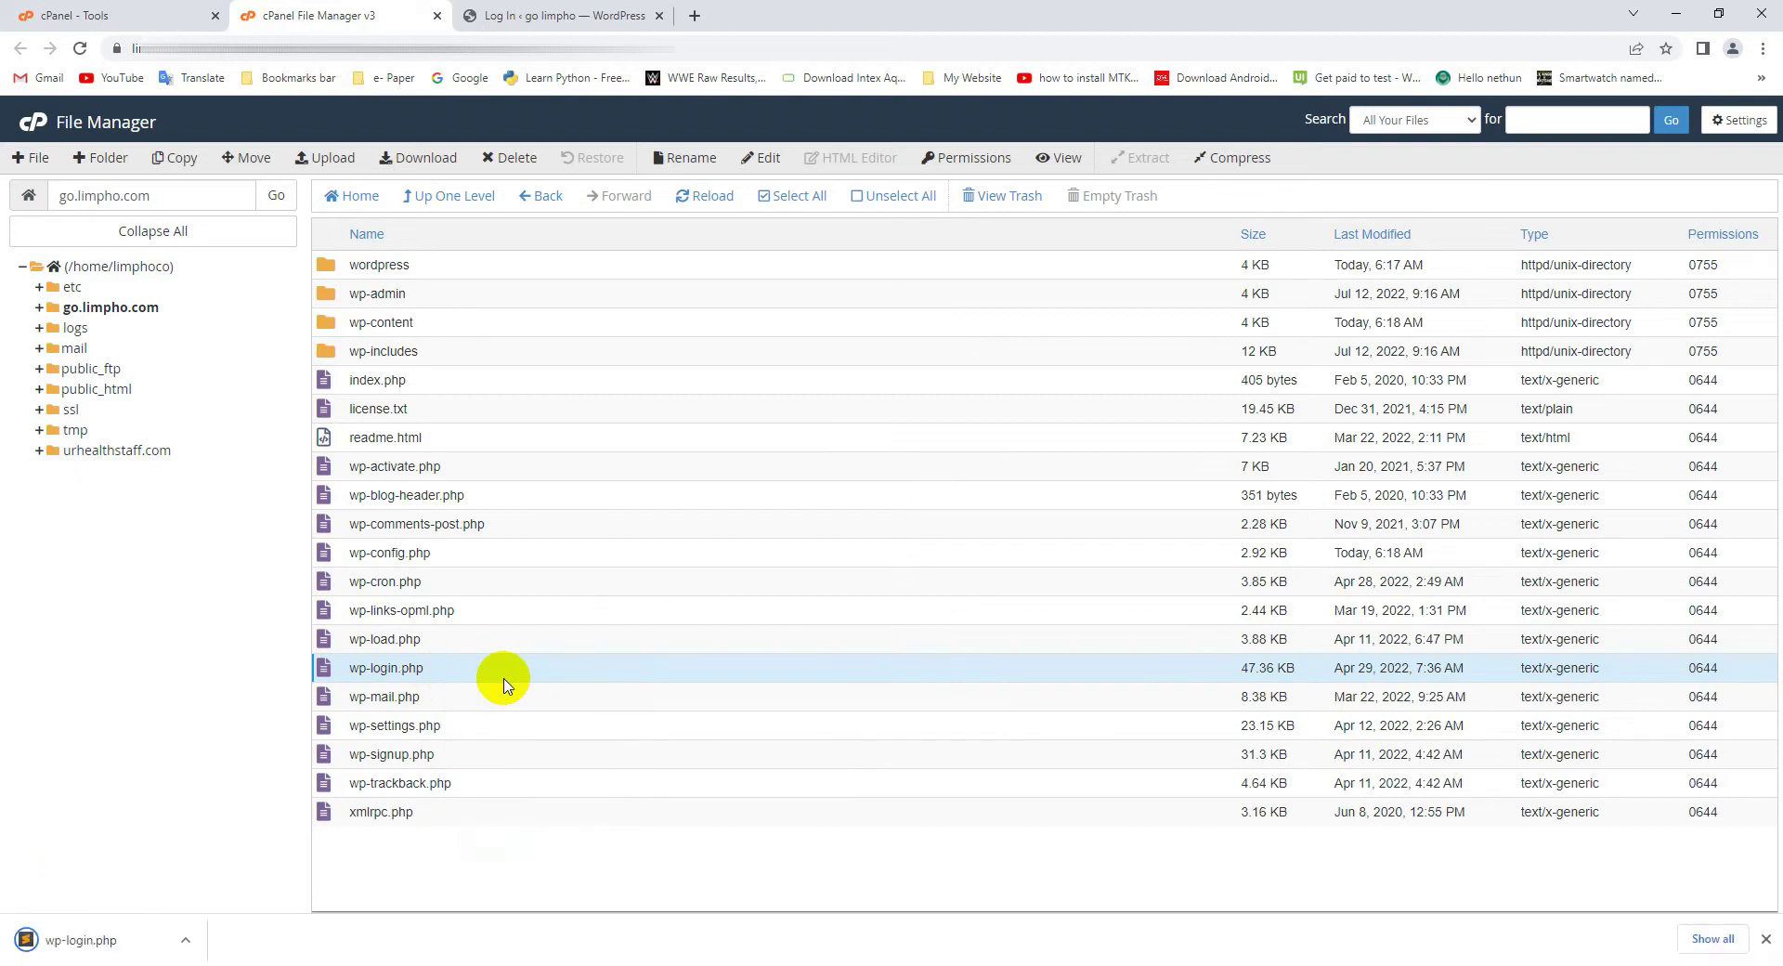
{"action": "left_click", "coordinate": [200, 940]}
{"action": "left_click", "coordinate": [237, 877]}
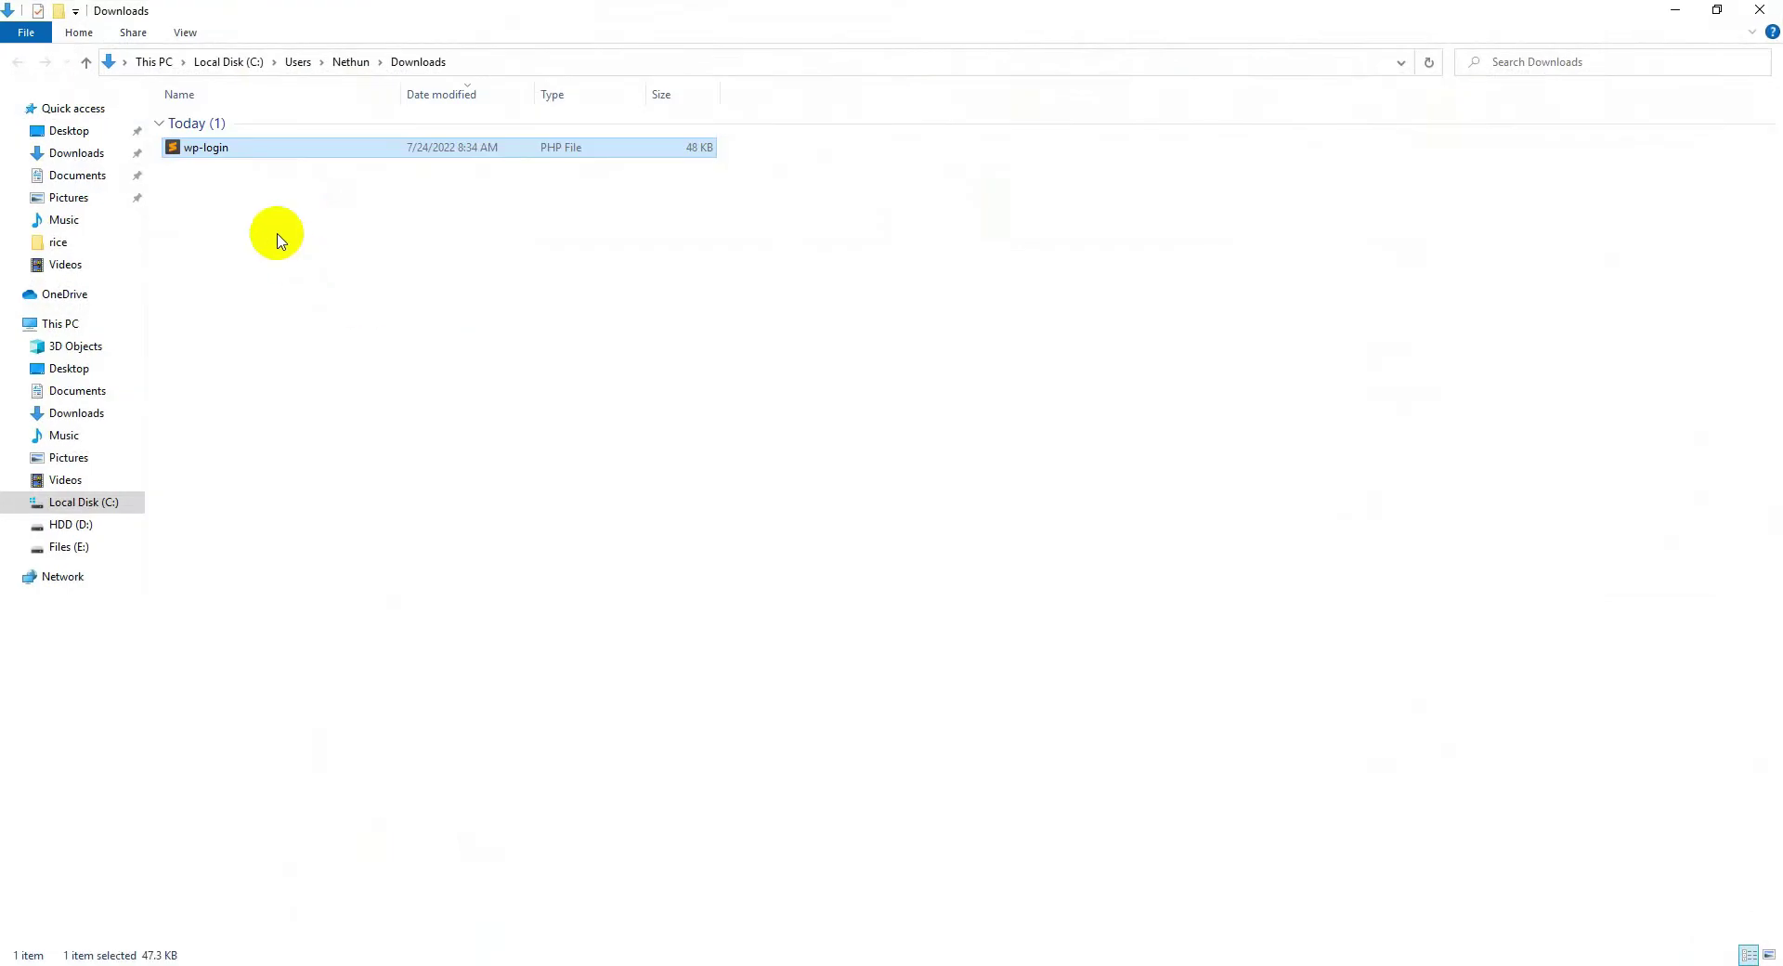
{"action": "double_click", "coordinate": [253, 154]}
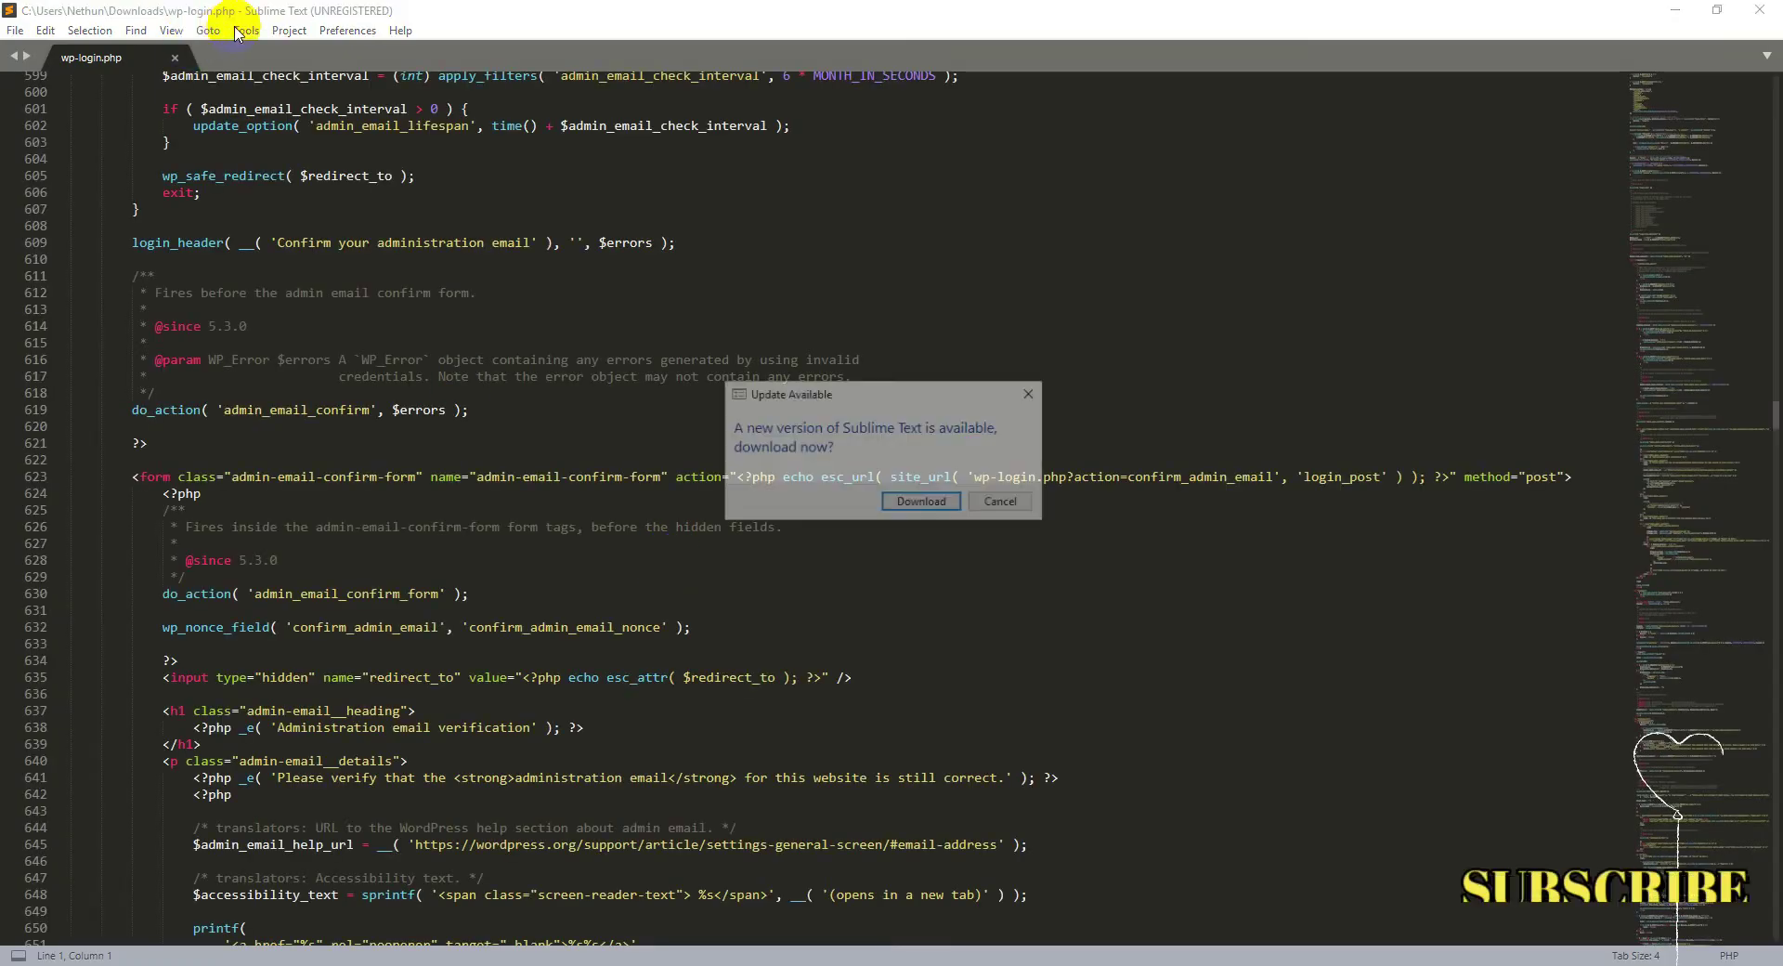
Step: Dismiss the Sublime Text update prompt and bring up Find and Replace
{"action": "left_click", "coordinate": [1003, 503]}
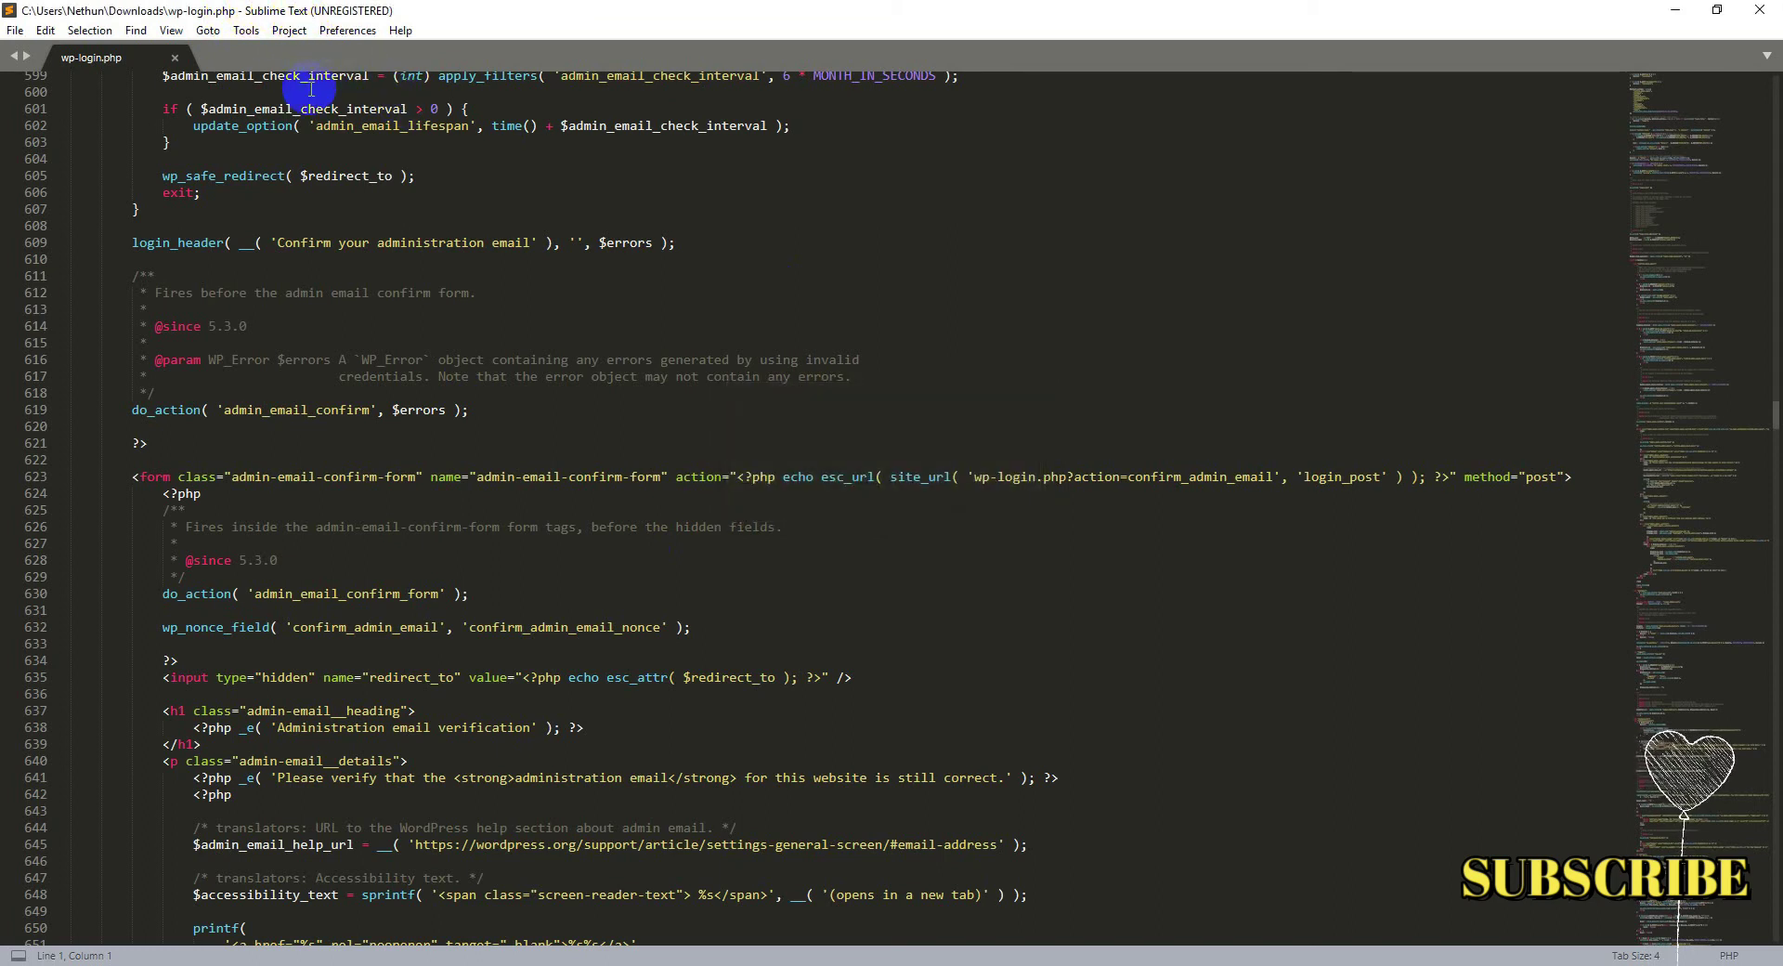
{"action": "left_click", "coordinate": [137, 31]}
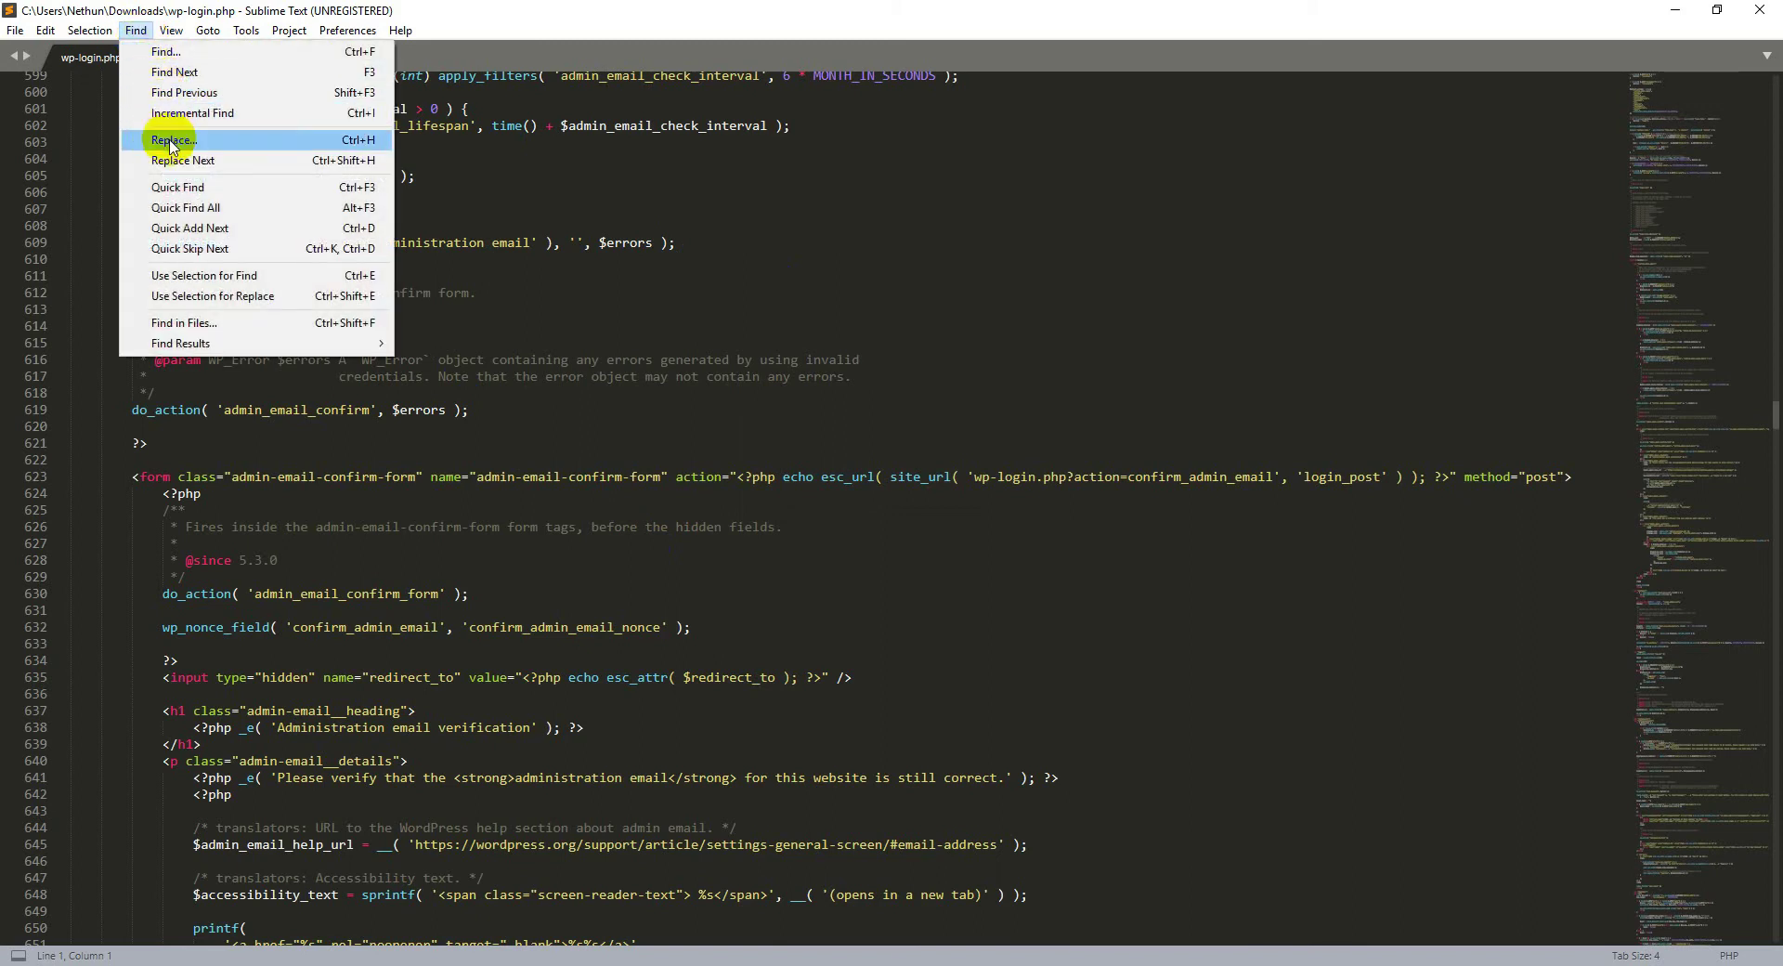
{"action": "left_click", "coordinate": [208, 140]}
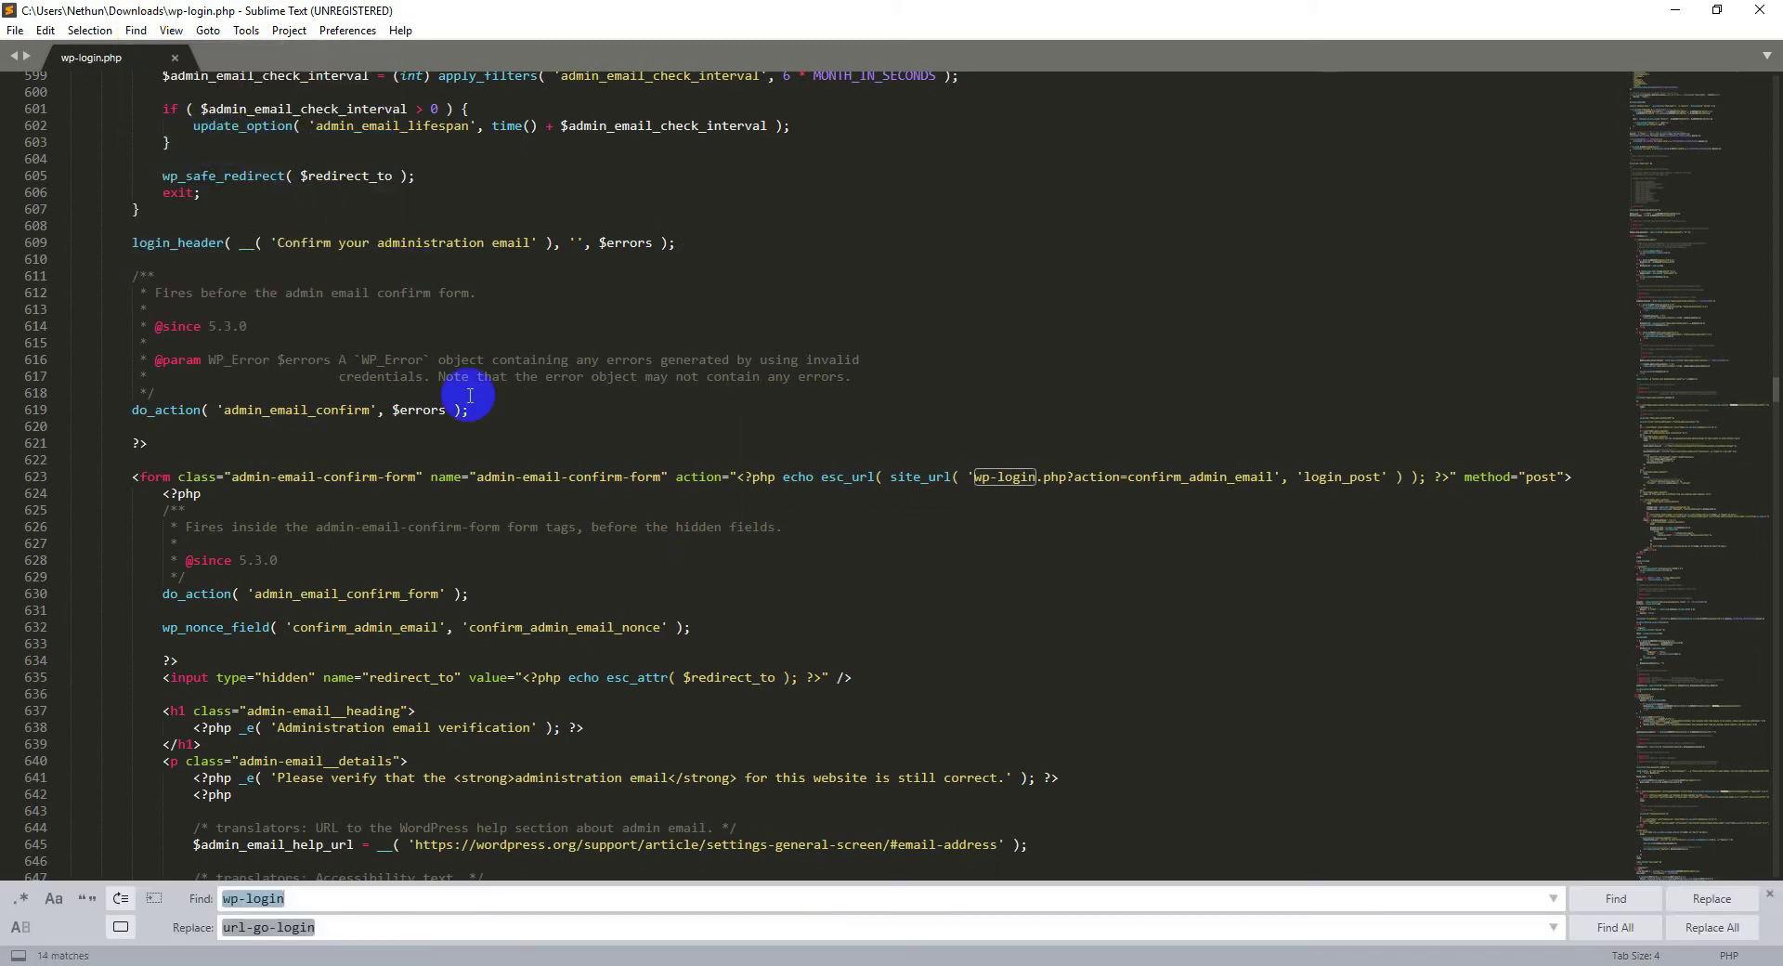
Step: Search for 'wp-login' with replacement 'limpho-login', copying the replacement text
{"action": "left_click", "coordinate": [326, 897]}
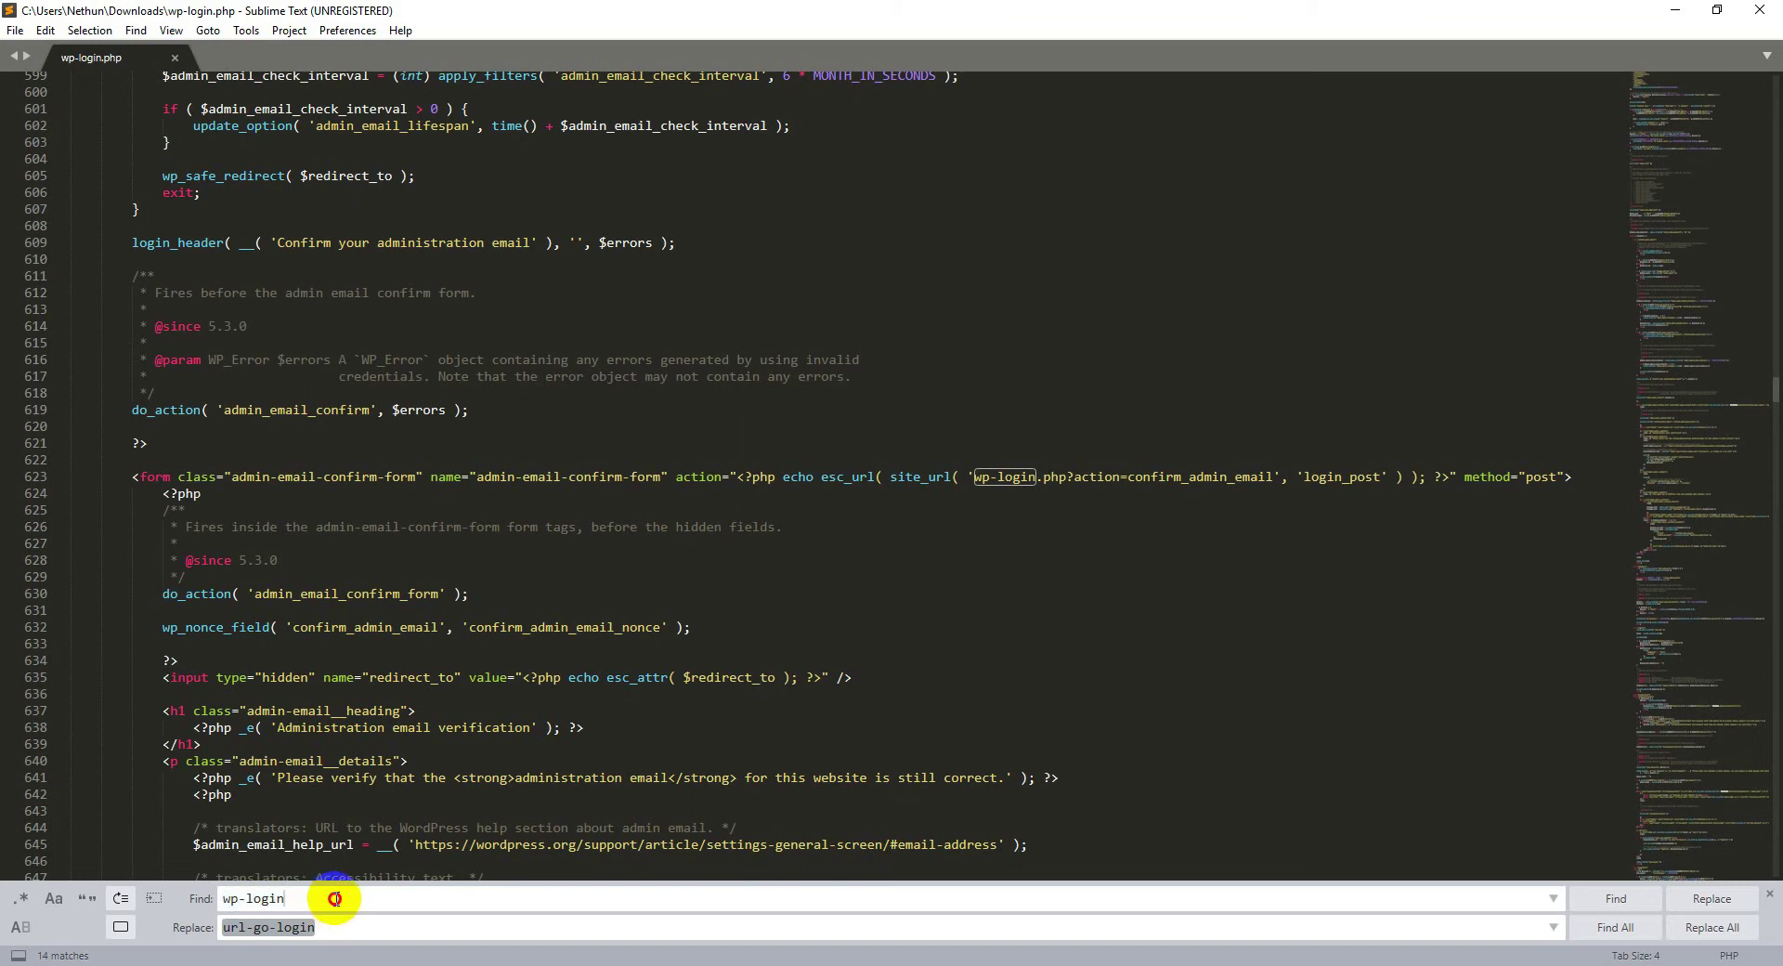
{"action": "left_click_drag", "start_coordinate": [338, 898], "coordinate": [198, 898]}
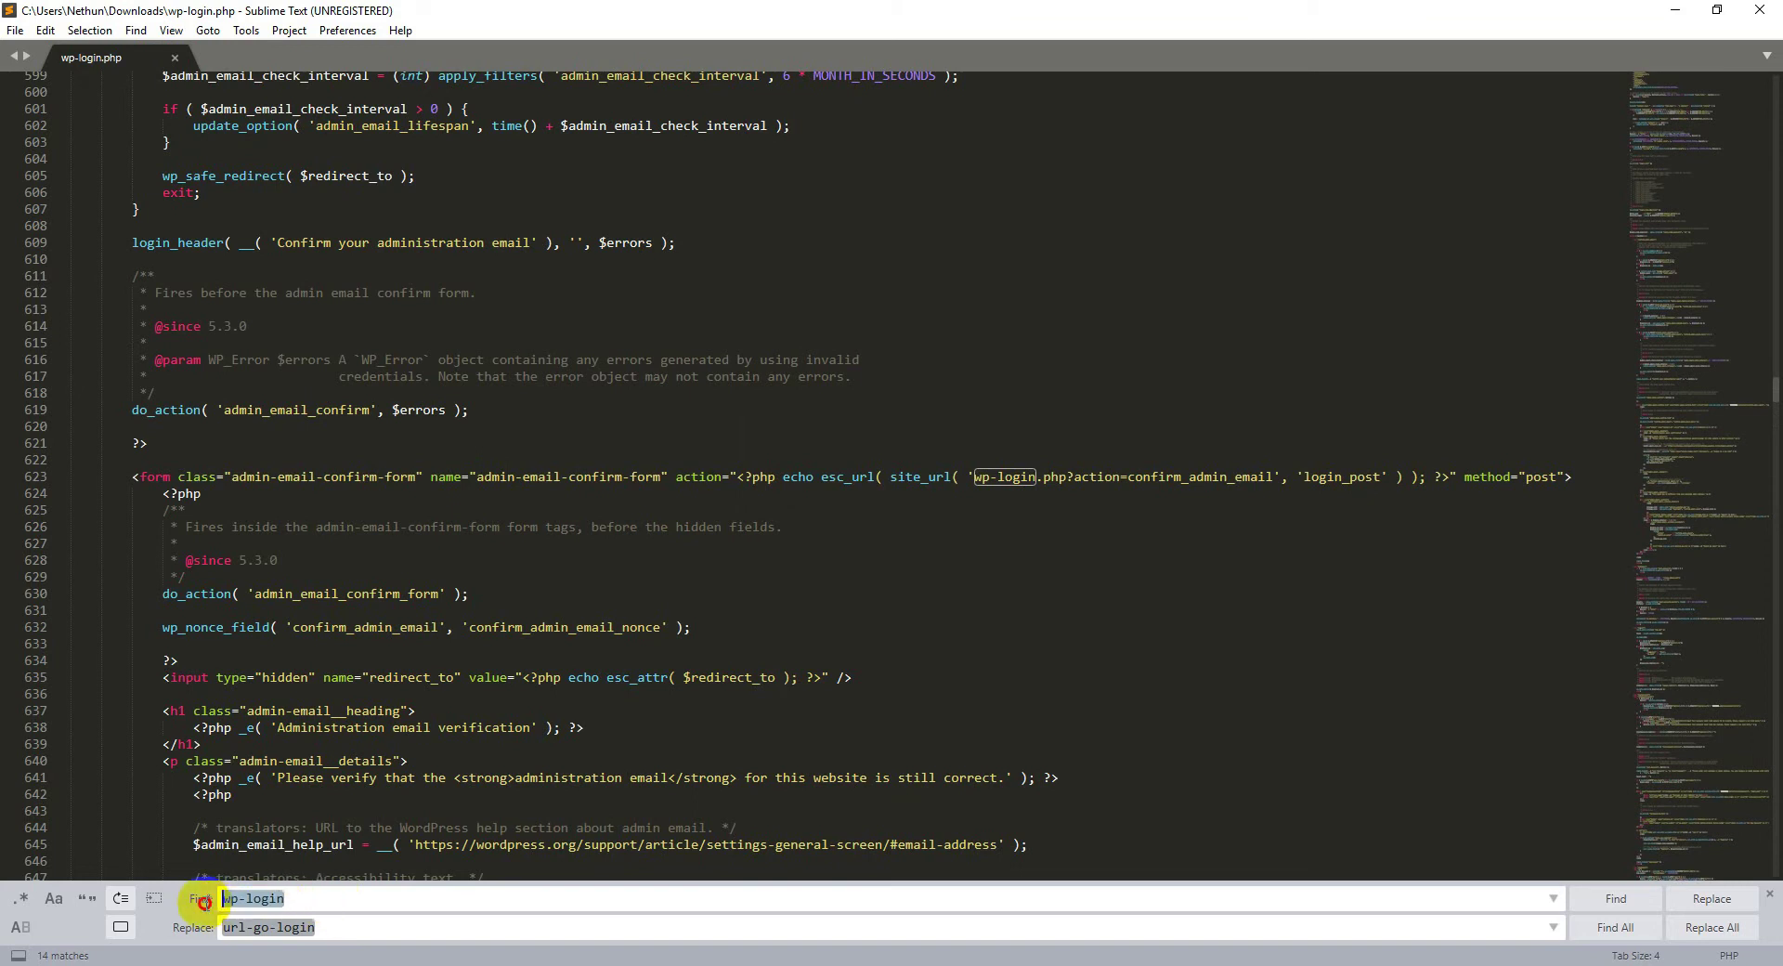
{"action": "left_click", "coordinate": [318, 902]}
{"action": "left_click_drag", "start_coordinate": [221, 927], "coordinate": [319, 932]}
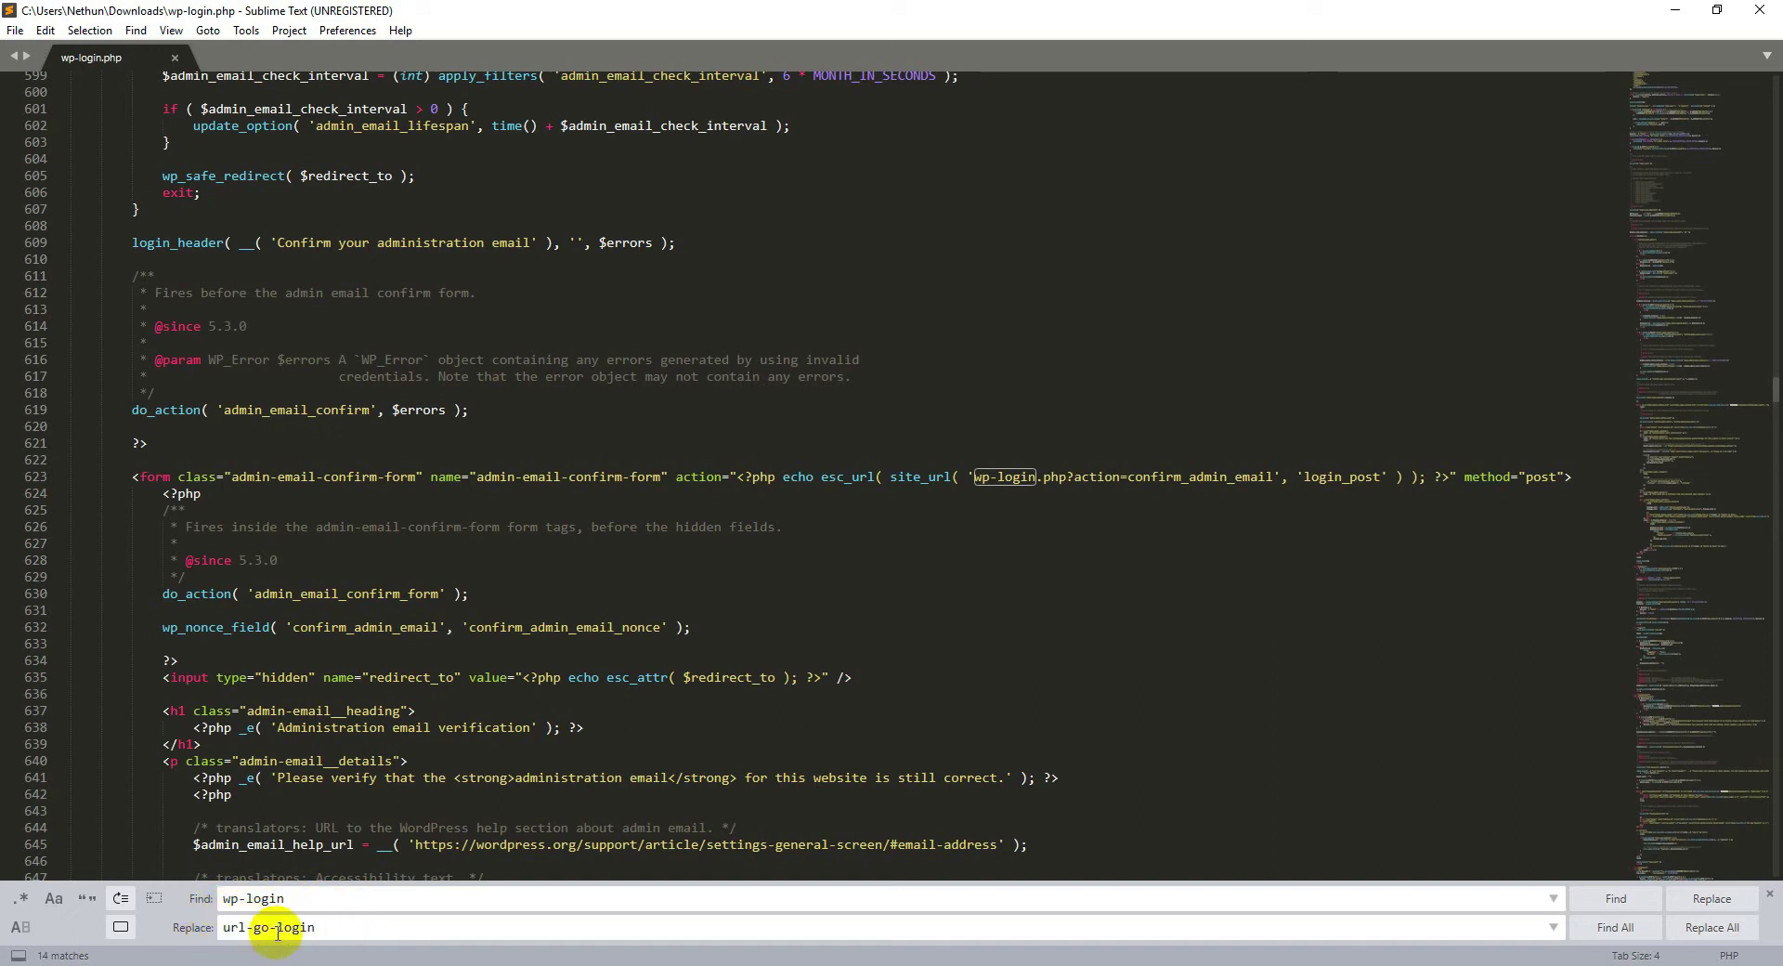
{"action": "left_click", "coordinate": [318, 927]}
{"action": "left_click_drag", "start_coordinate": [318, 927], "coordinate": [219, 928]}
{"action": "type", "text": "l"}
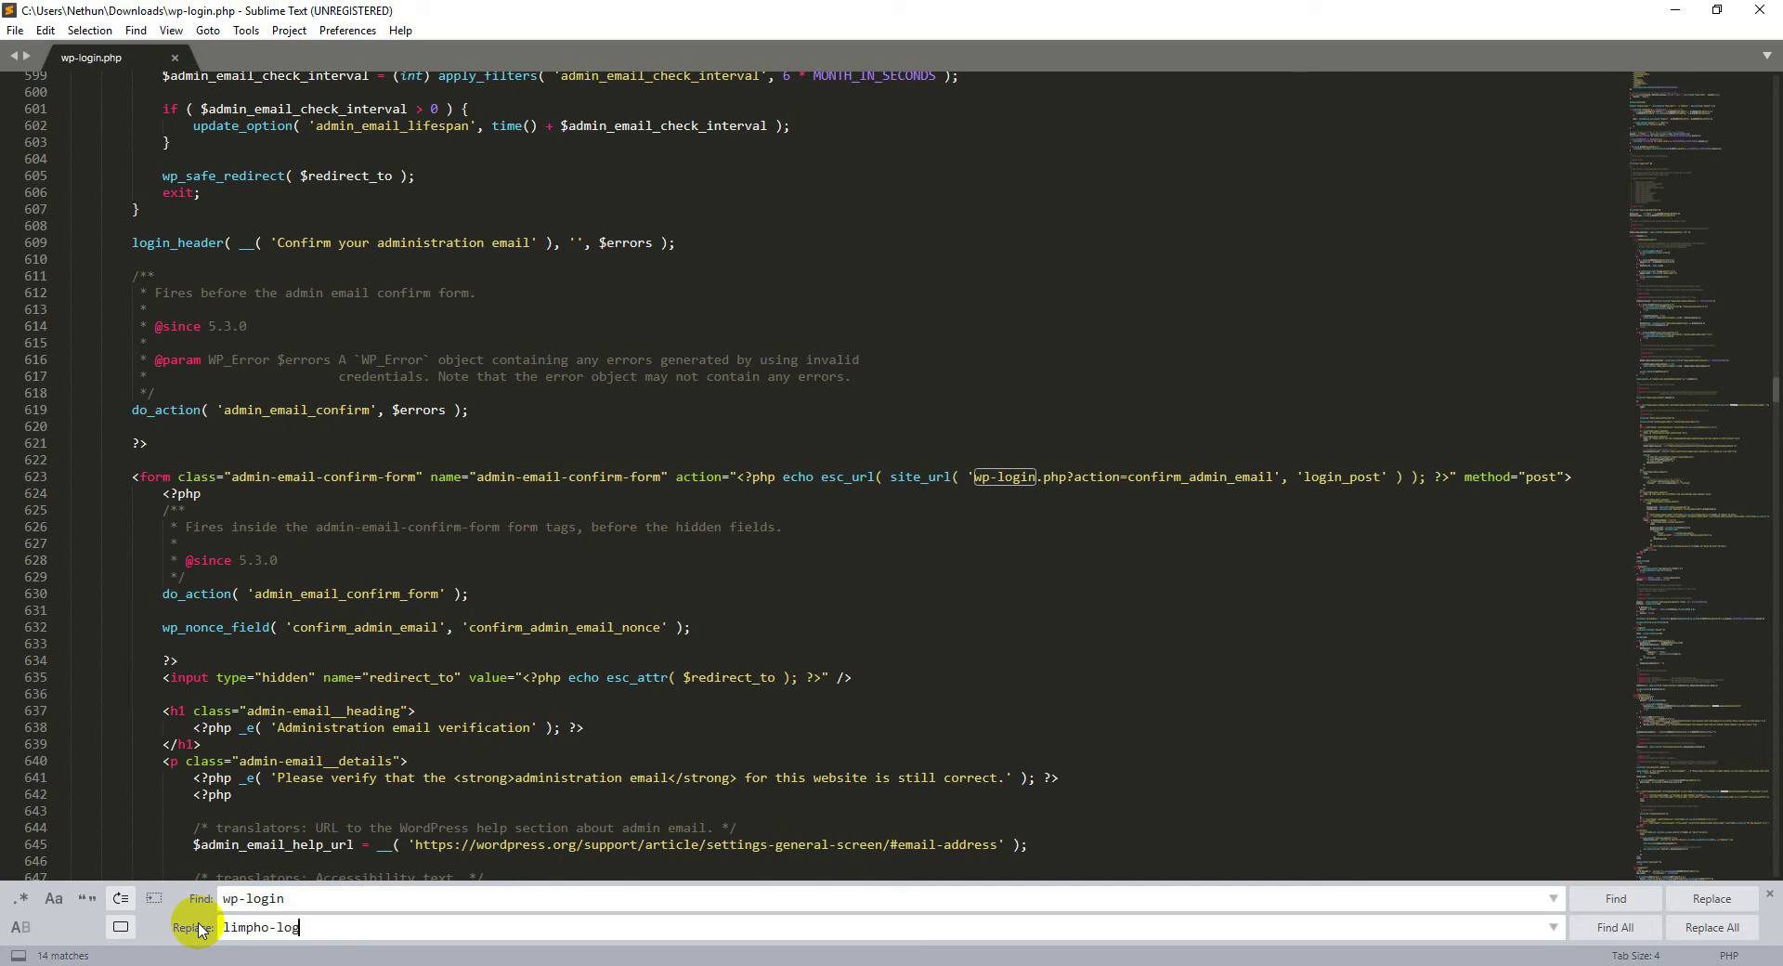
{"action": "double_click", "coordinate": [349, 929]}
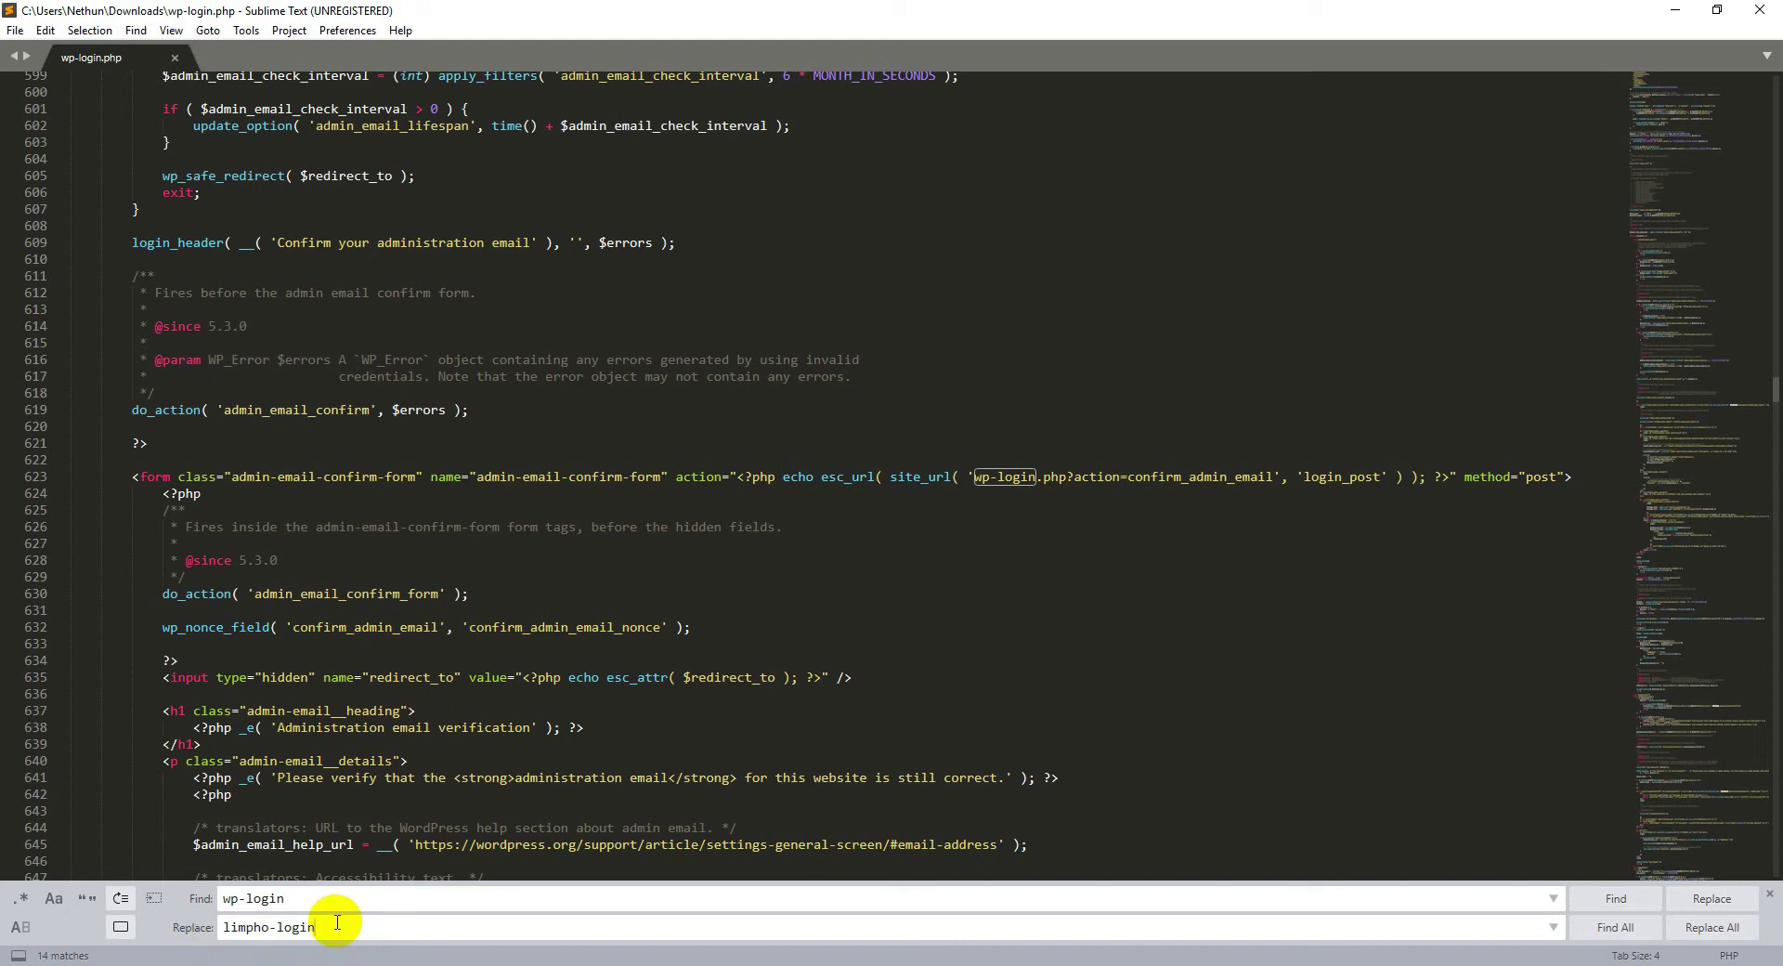
{"action": "left_click_drag", "start_coordinate": [336, 927], "coordinate": [186, 927]}
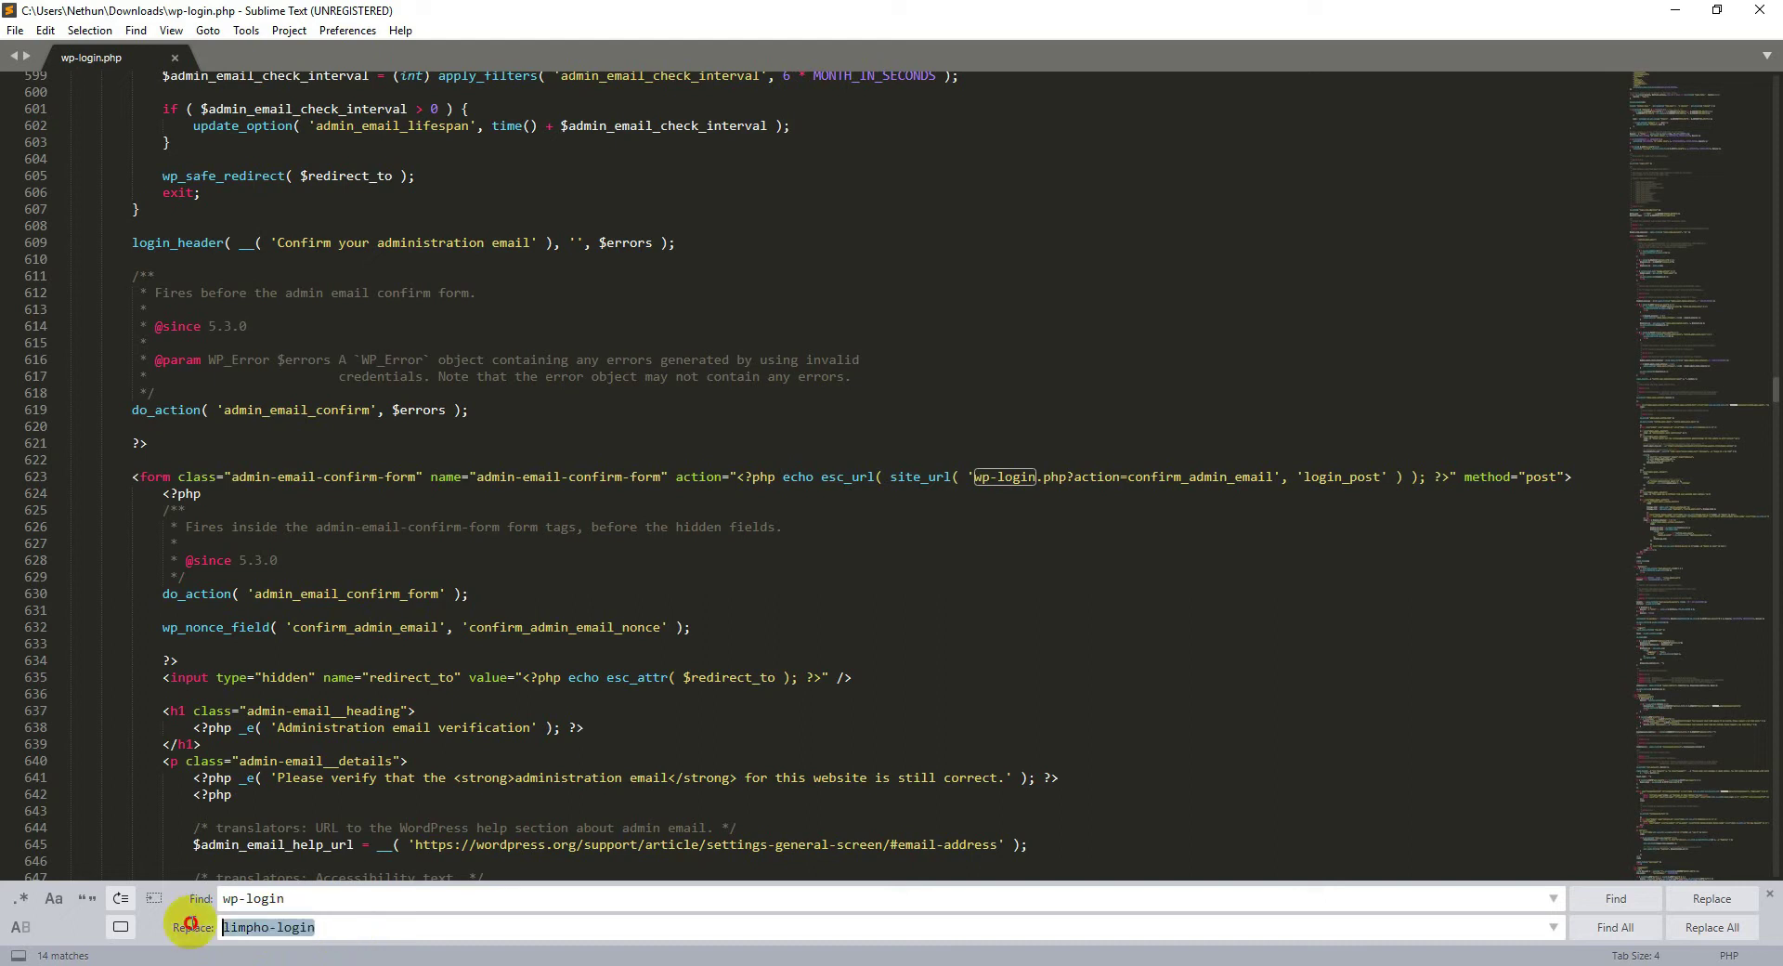
{"action": "right_click", "coordinate": [295, 927]}
{"action": "left_click", "coordinate": [343, 867]}
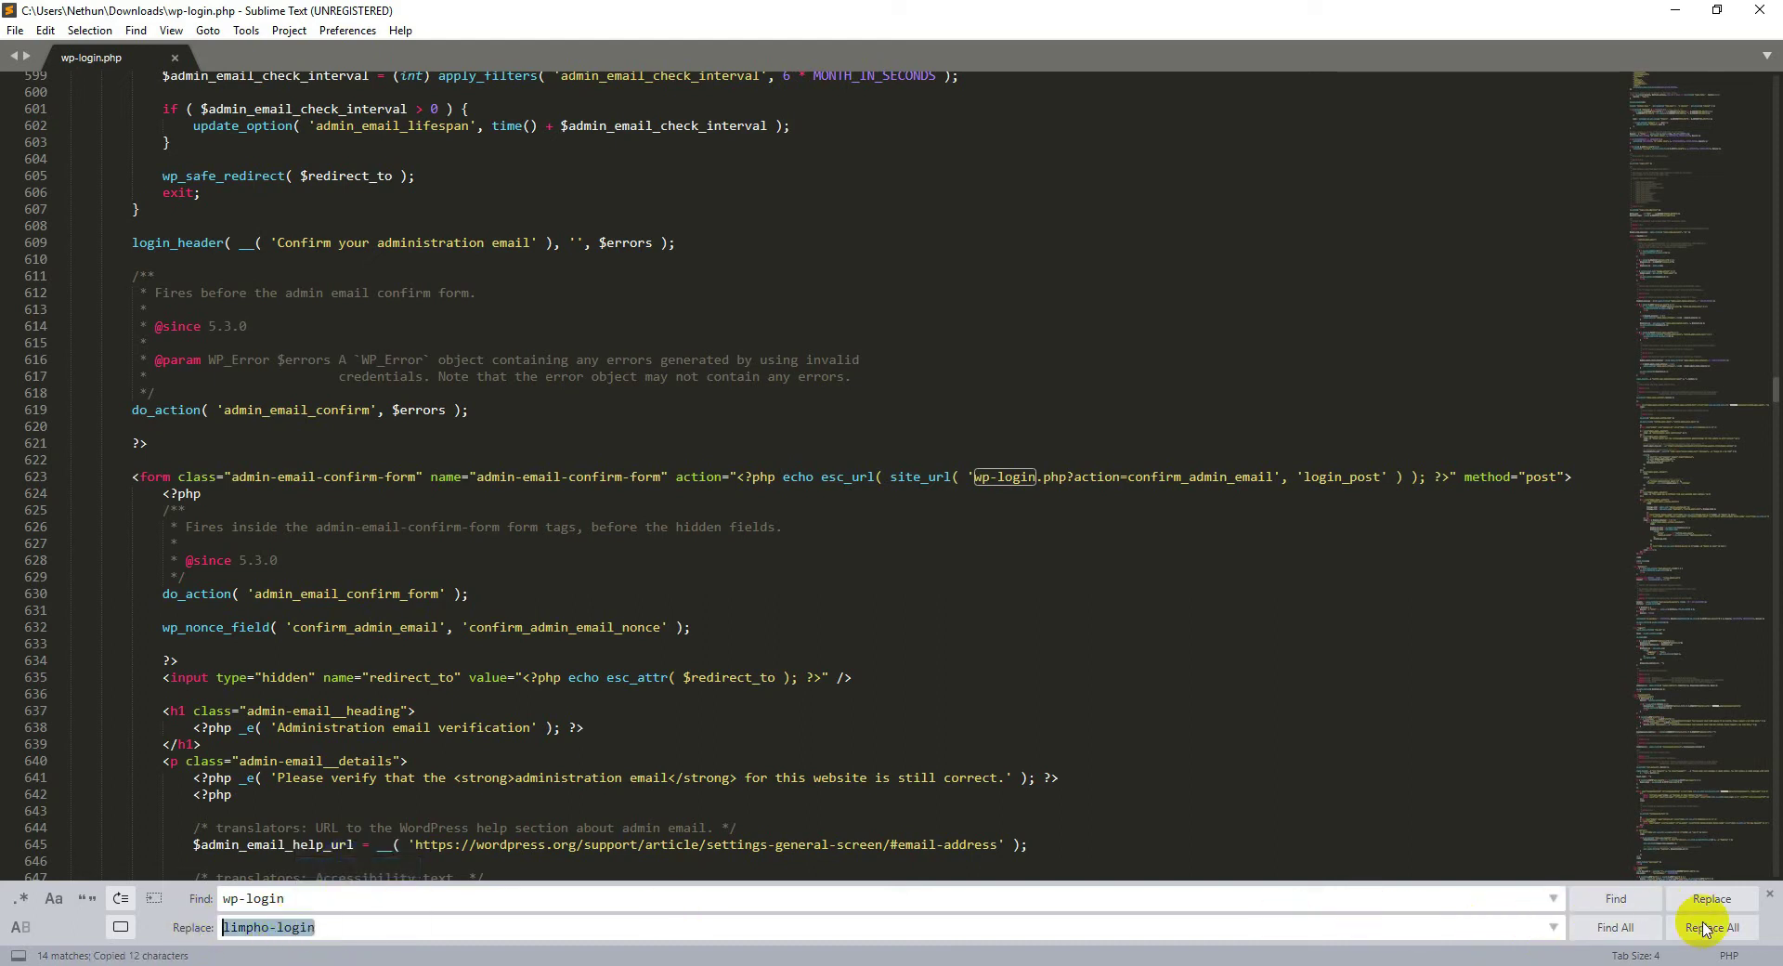
Step: Replace all 14 occurrences with limpho-login and save wp-login.php
{"action": "left_click", "coordinate": [1728, 940]}
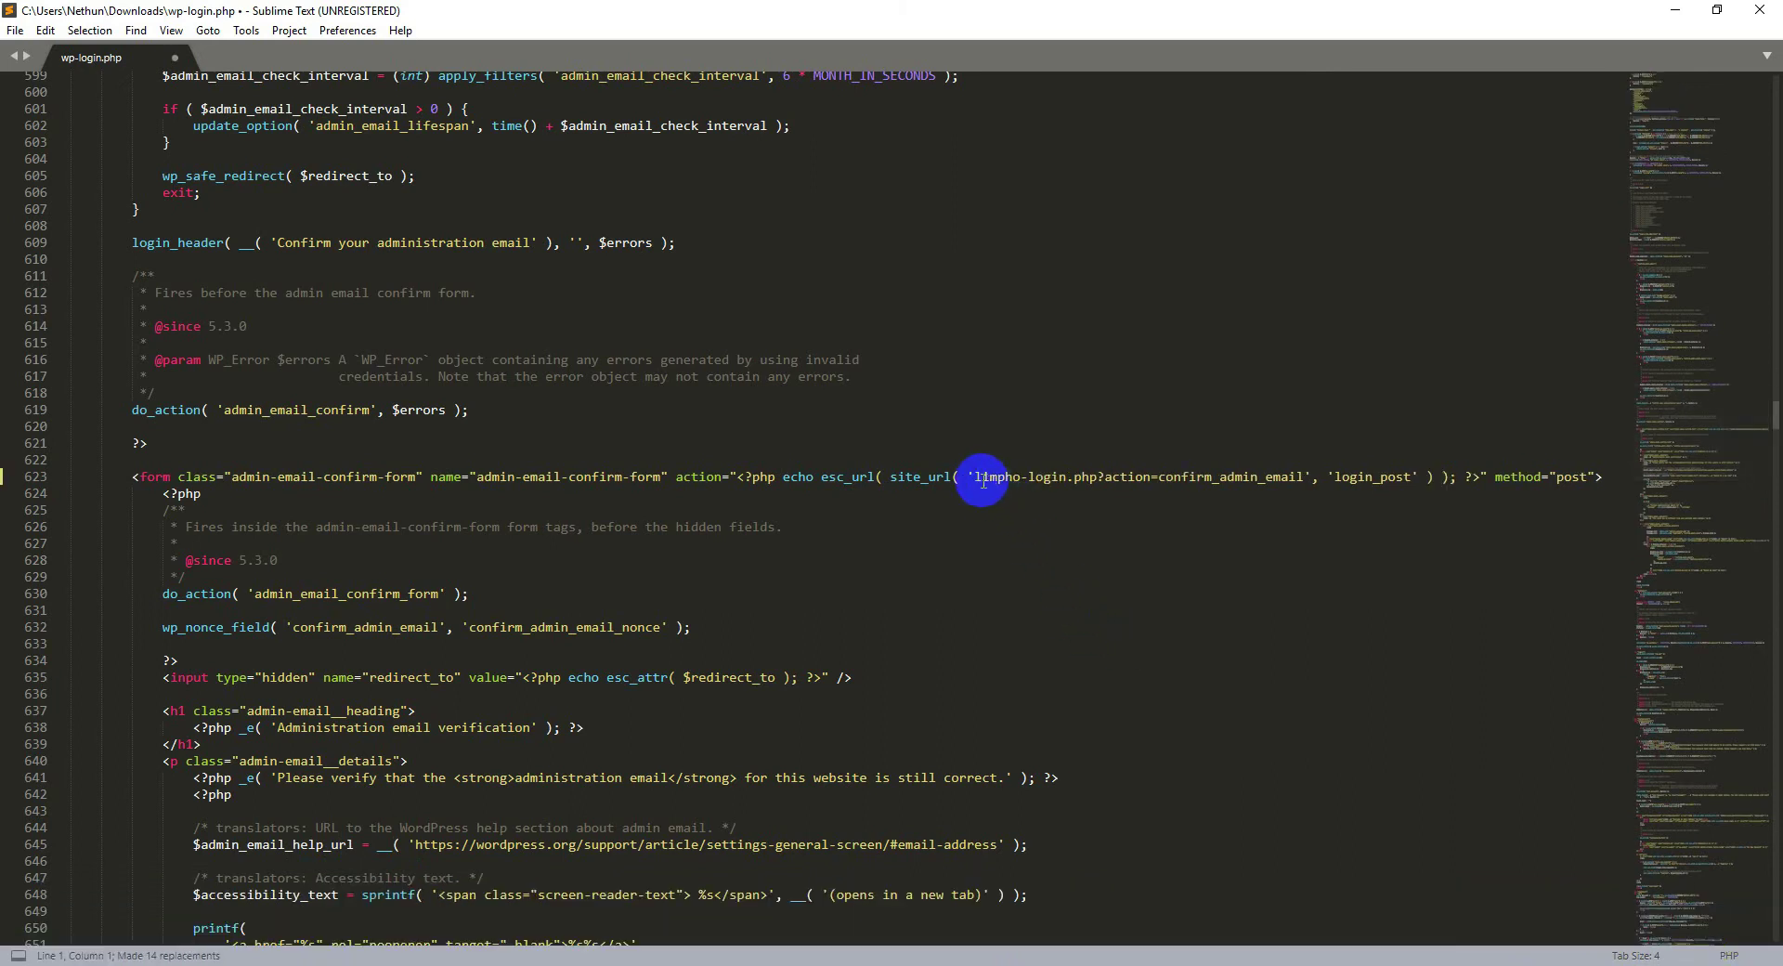
{"action": "left_click_drag", "start_coordinate": [982, 477], "coordinate": [1087, 474]}
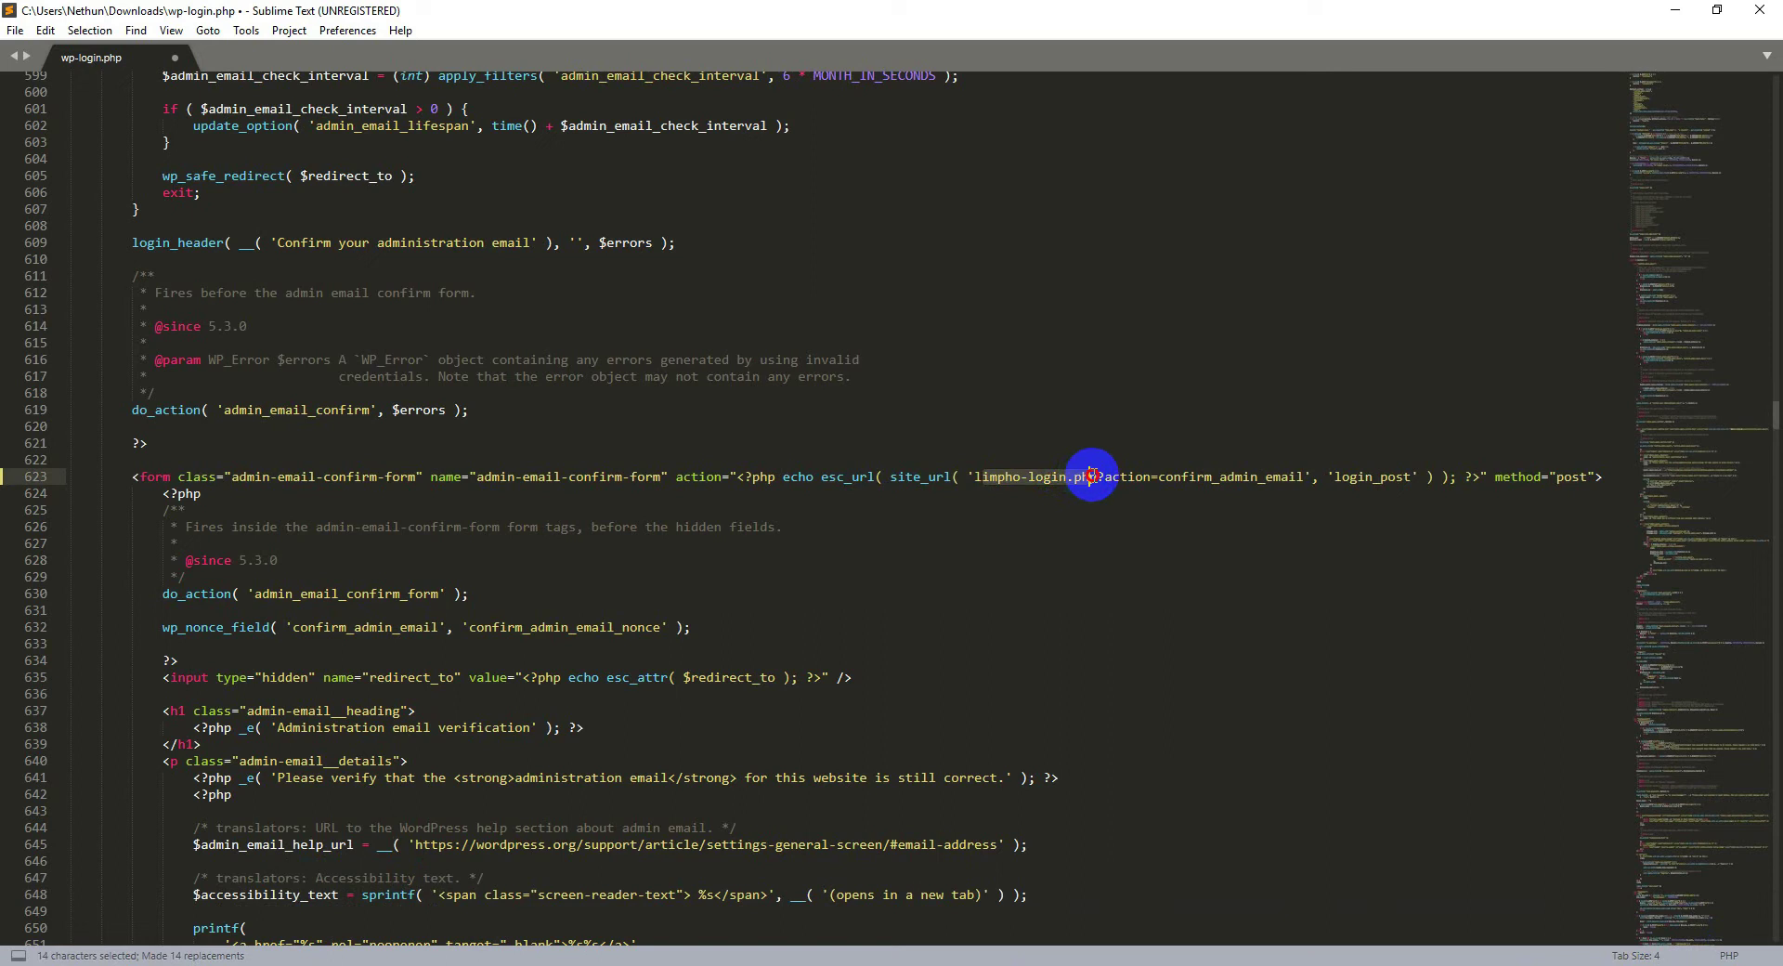
{"action": "left_click", "coordinate": [1086, 498]}
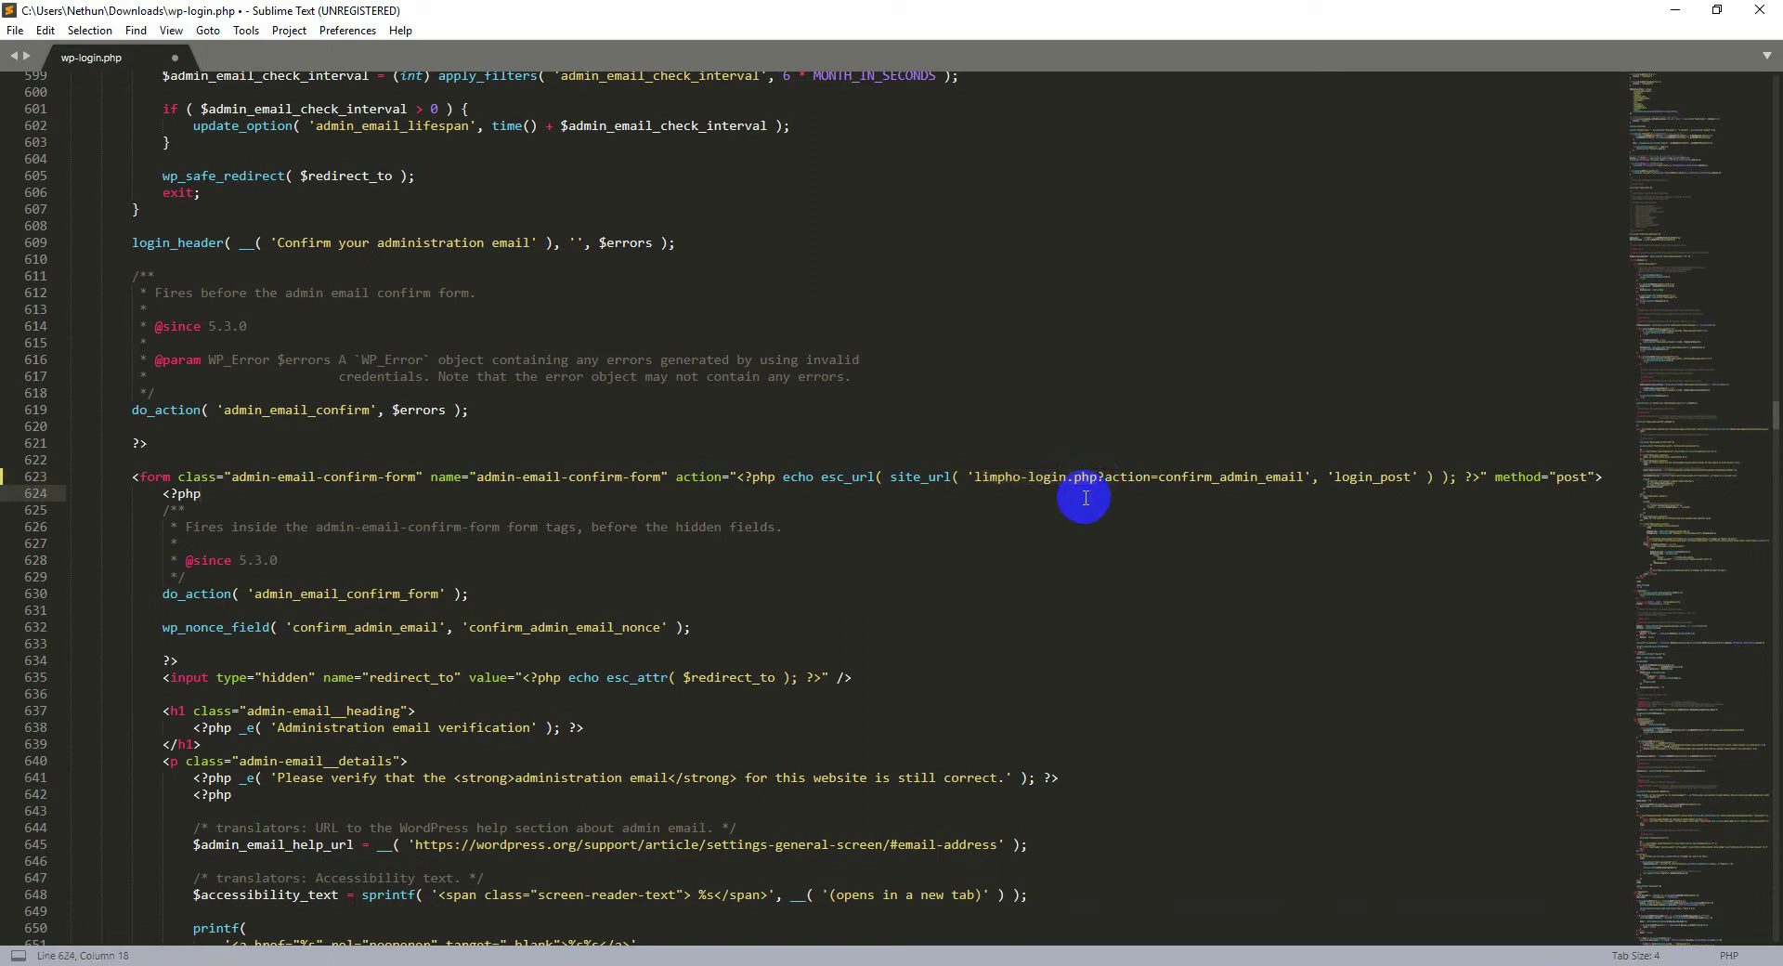
{"action": "left_click", "coordinate": [14, 30]}
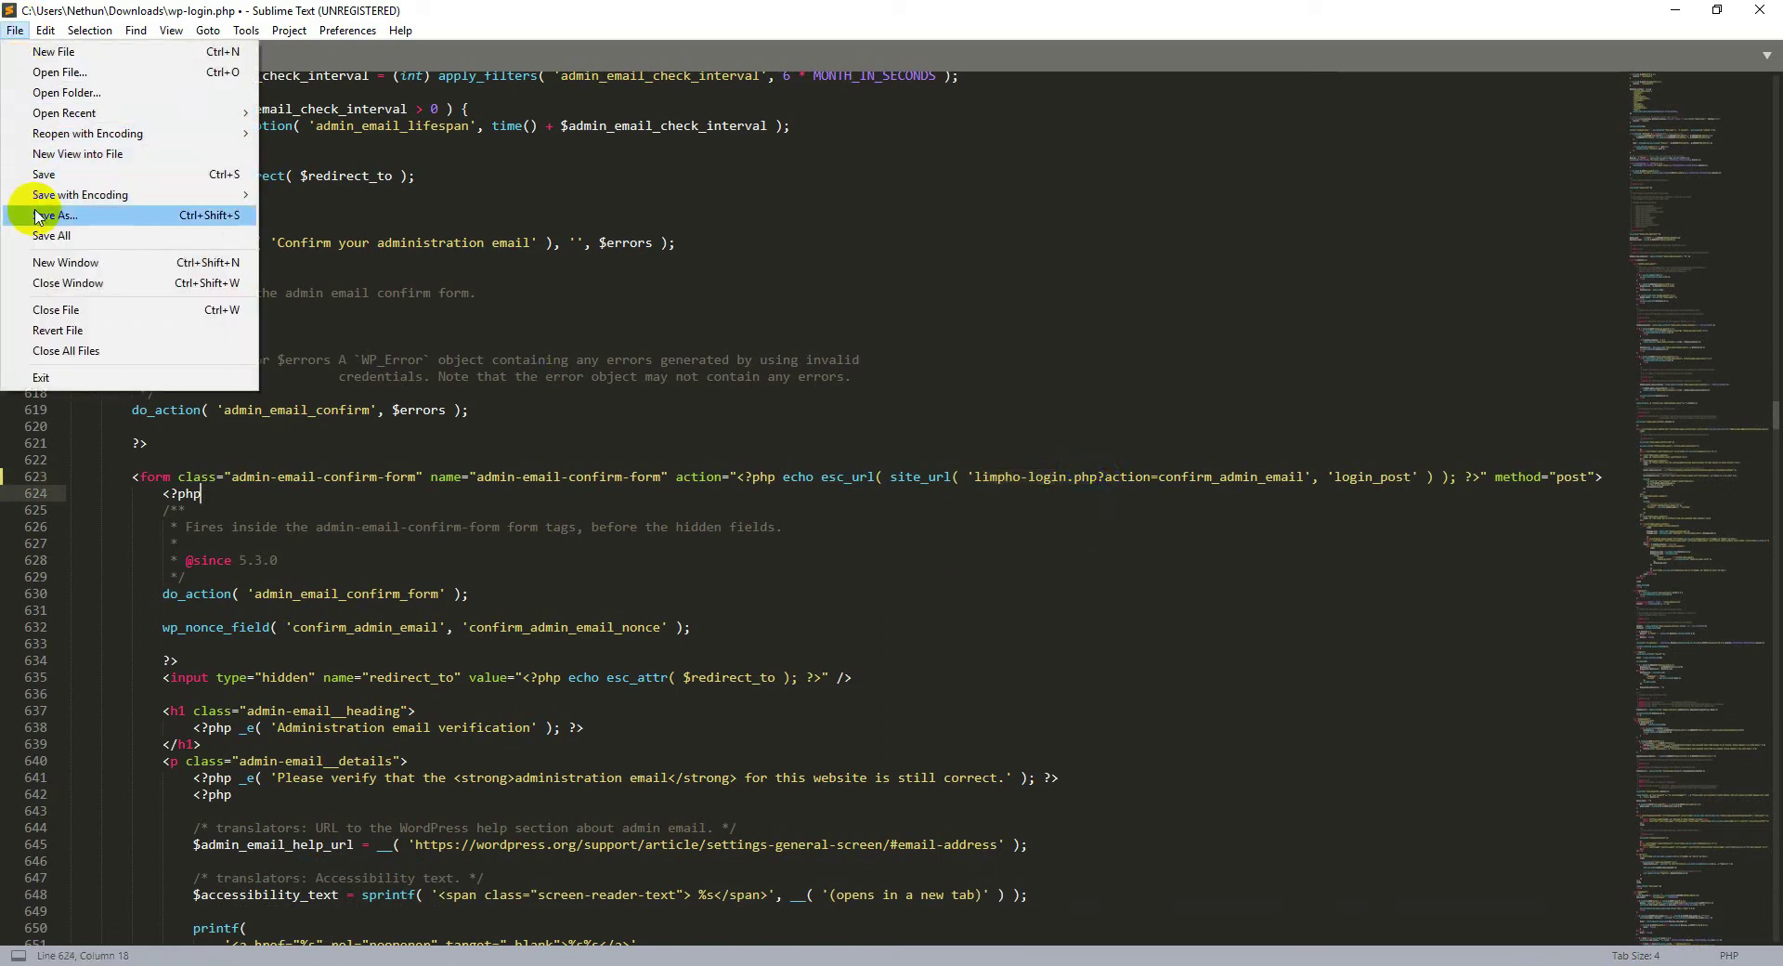
{"action": "left_click", "coordinate": [51, 175]}
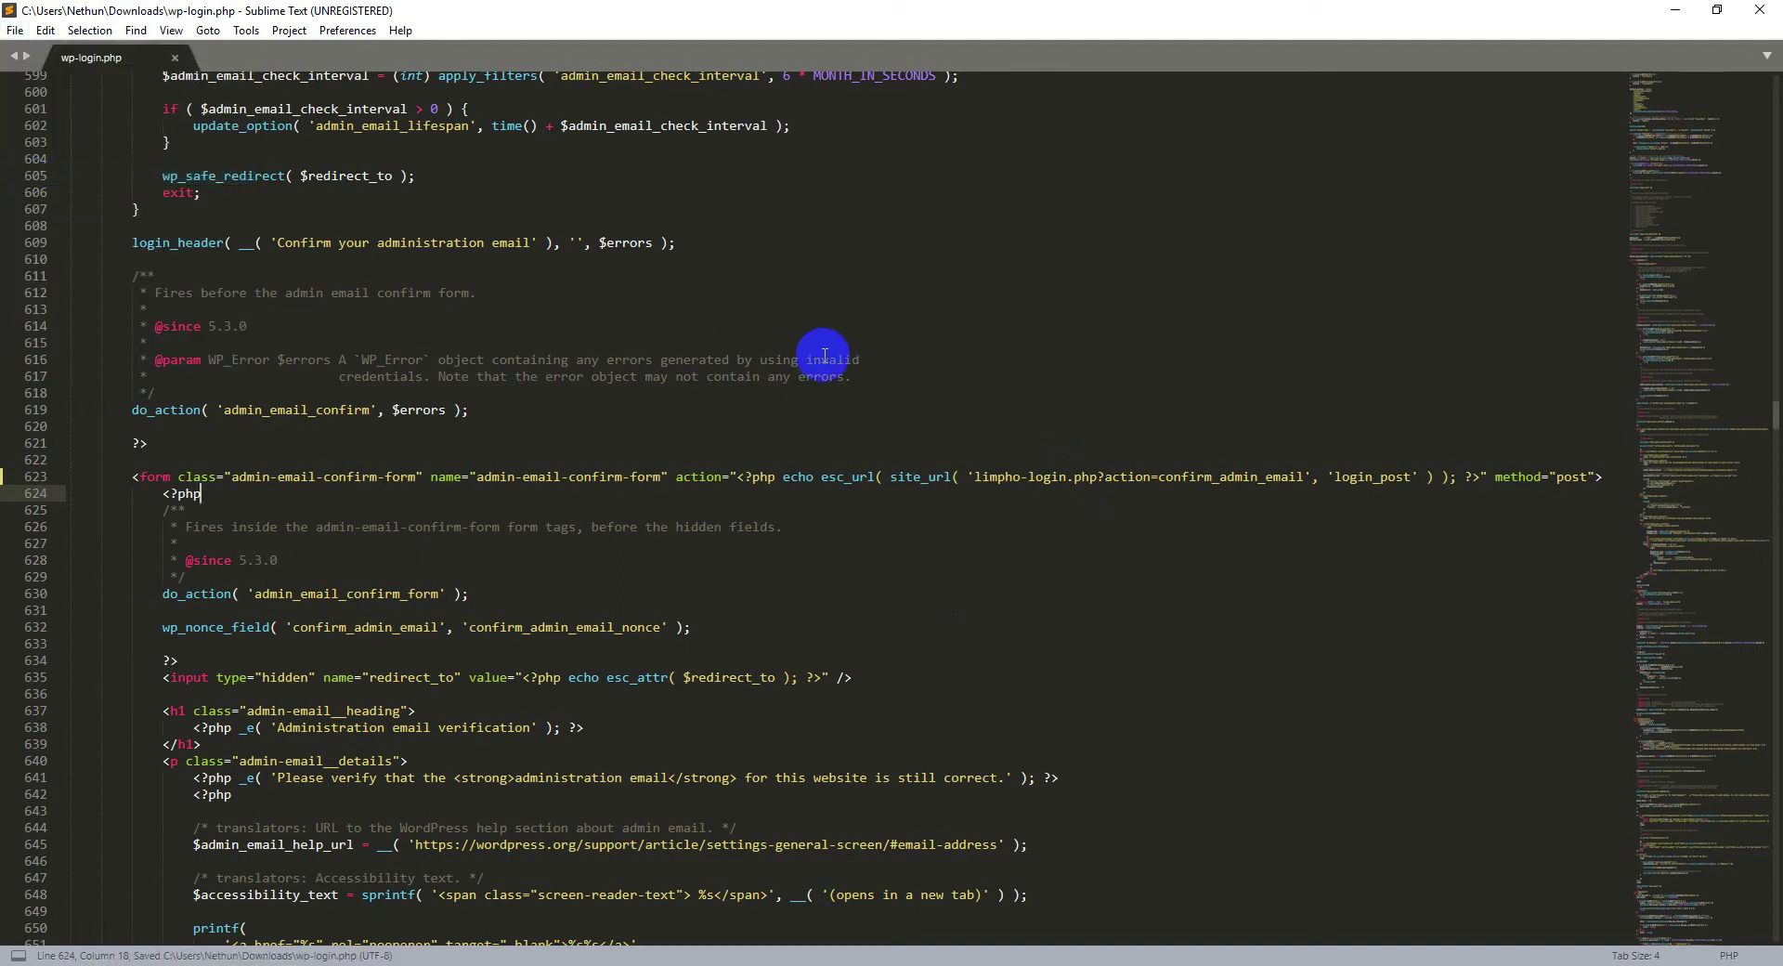
Step: Close the editor, rename the downloaded file to limpho-login, and return to the browser
{"action": "left_click", "coordinate": [1760, 9]}
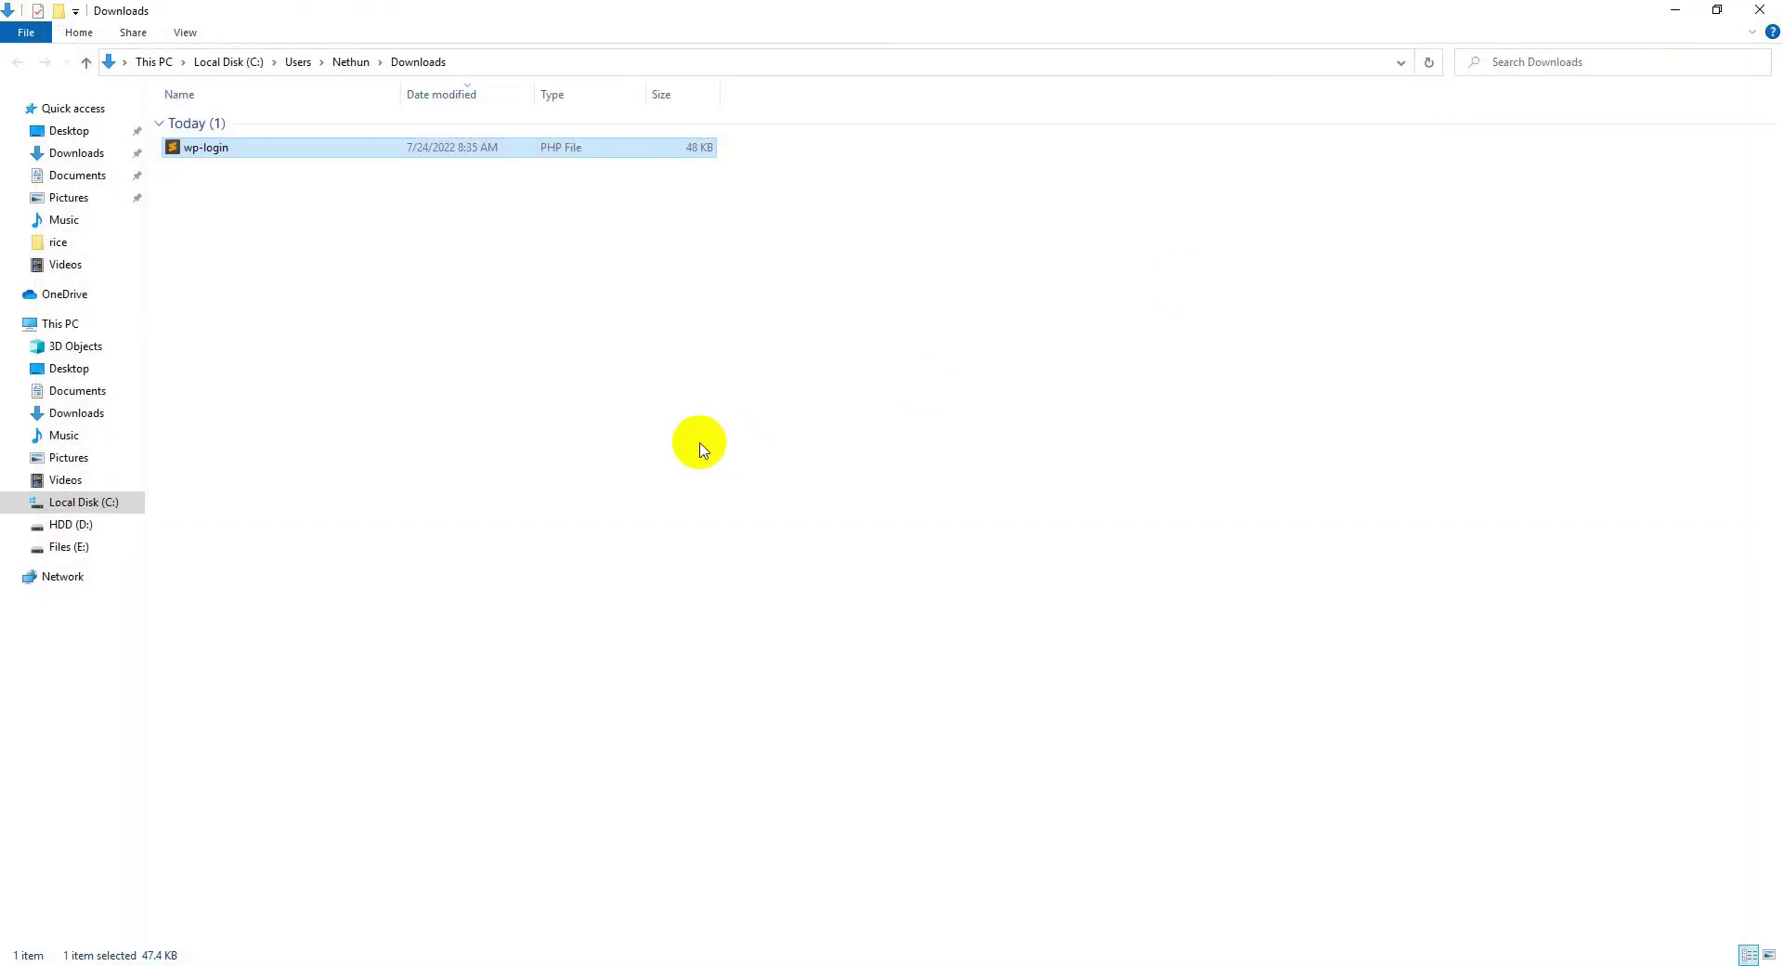
{"action": "left_click", "coordinate": [202, 151]}
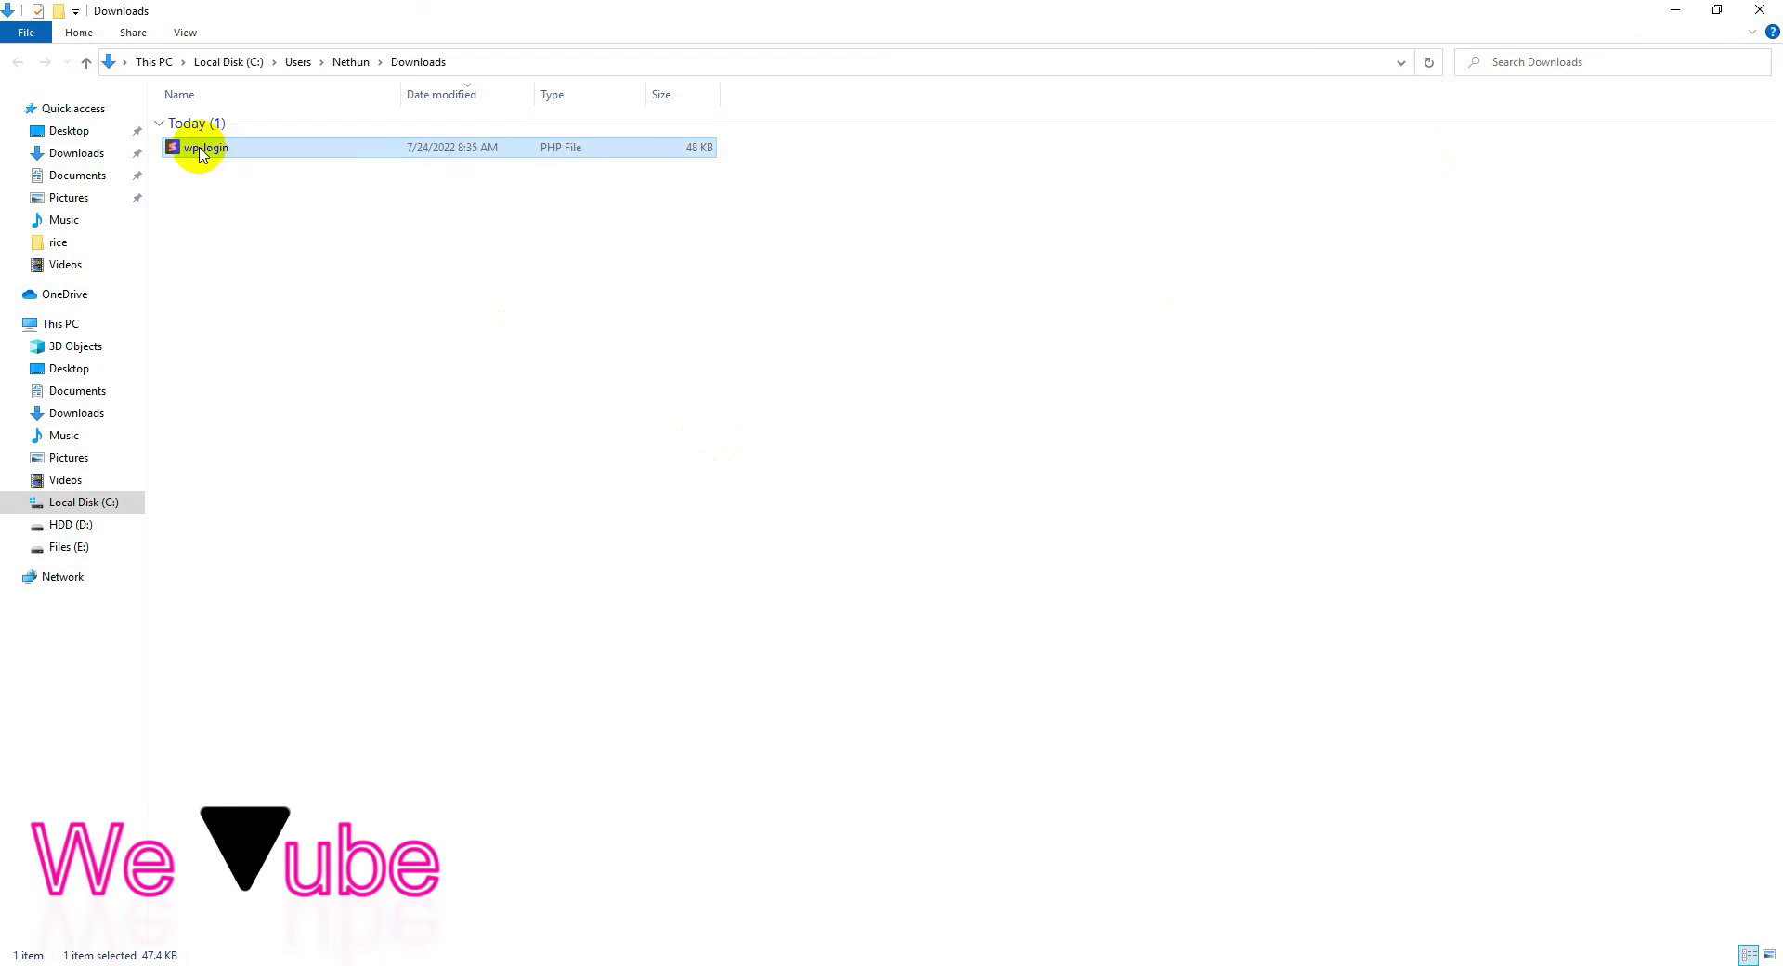
{"action": "left_click", "coordinate": [202, 151]}
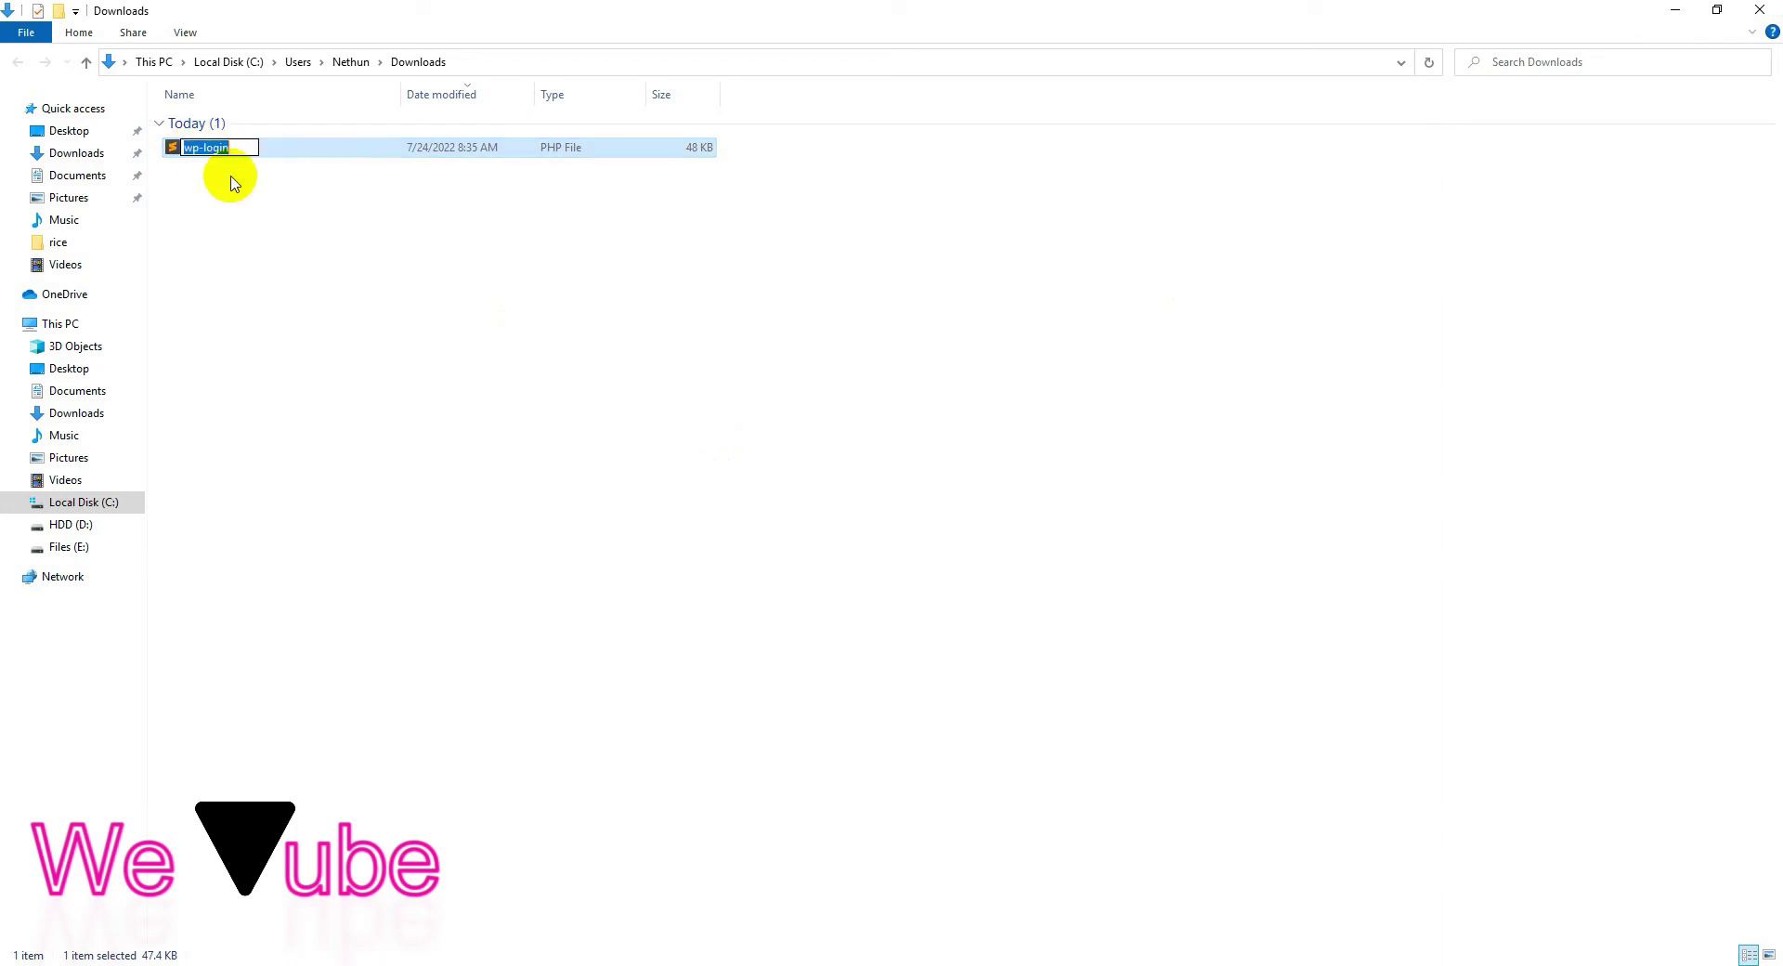
{"action": "type", "text": "limpho-login"}
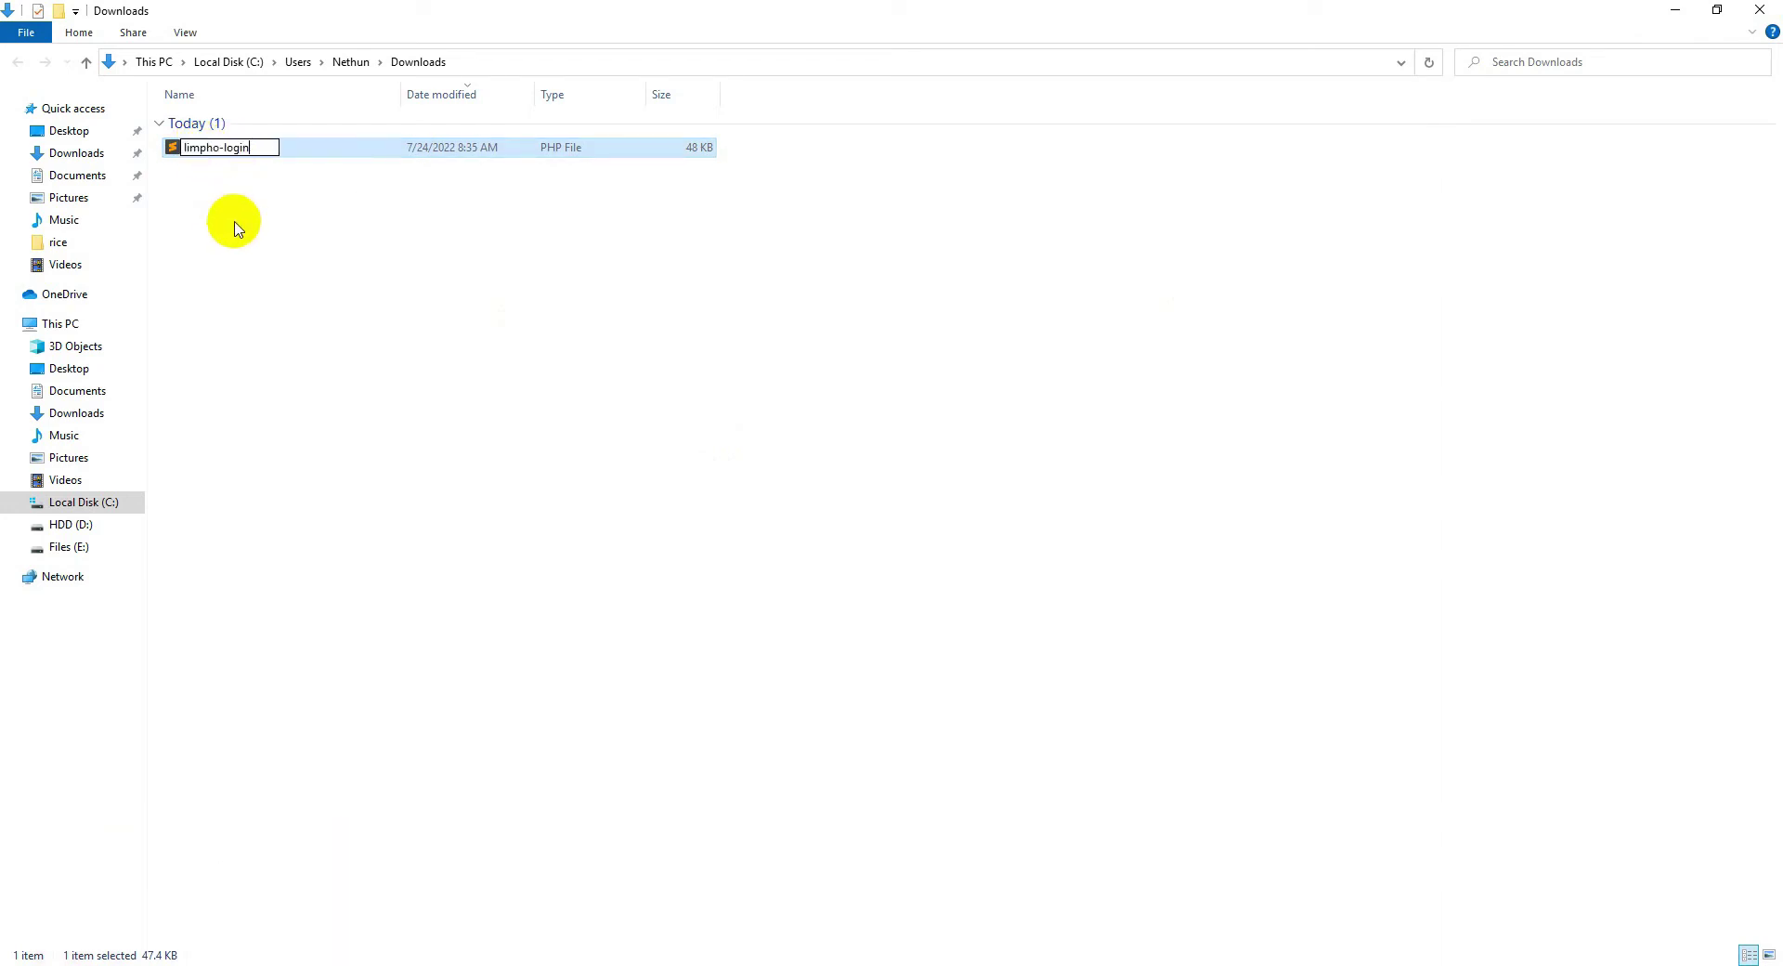
{"action": "left_click", "coordinate": [256, 165]}
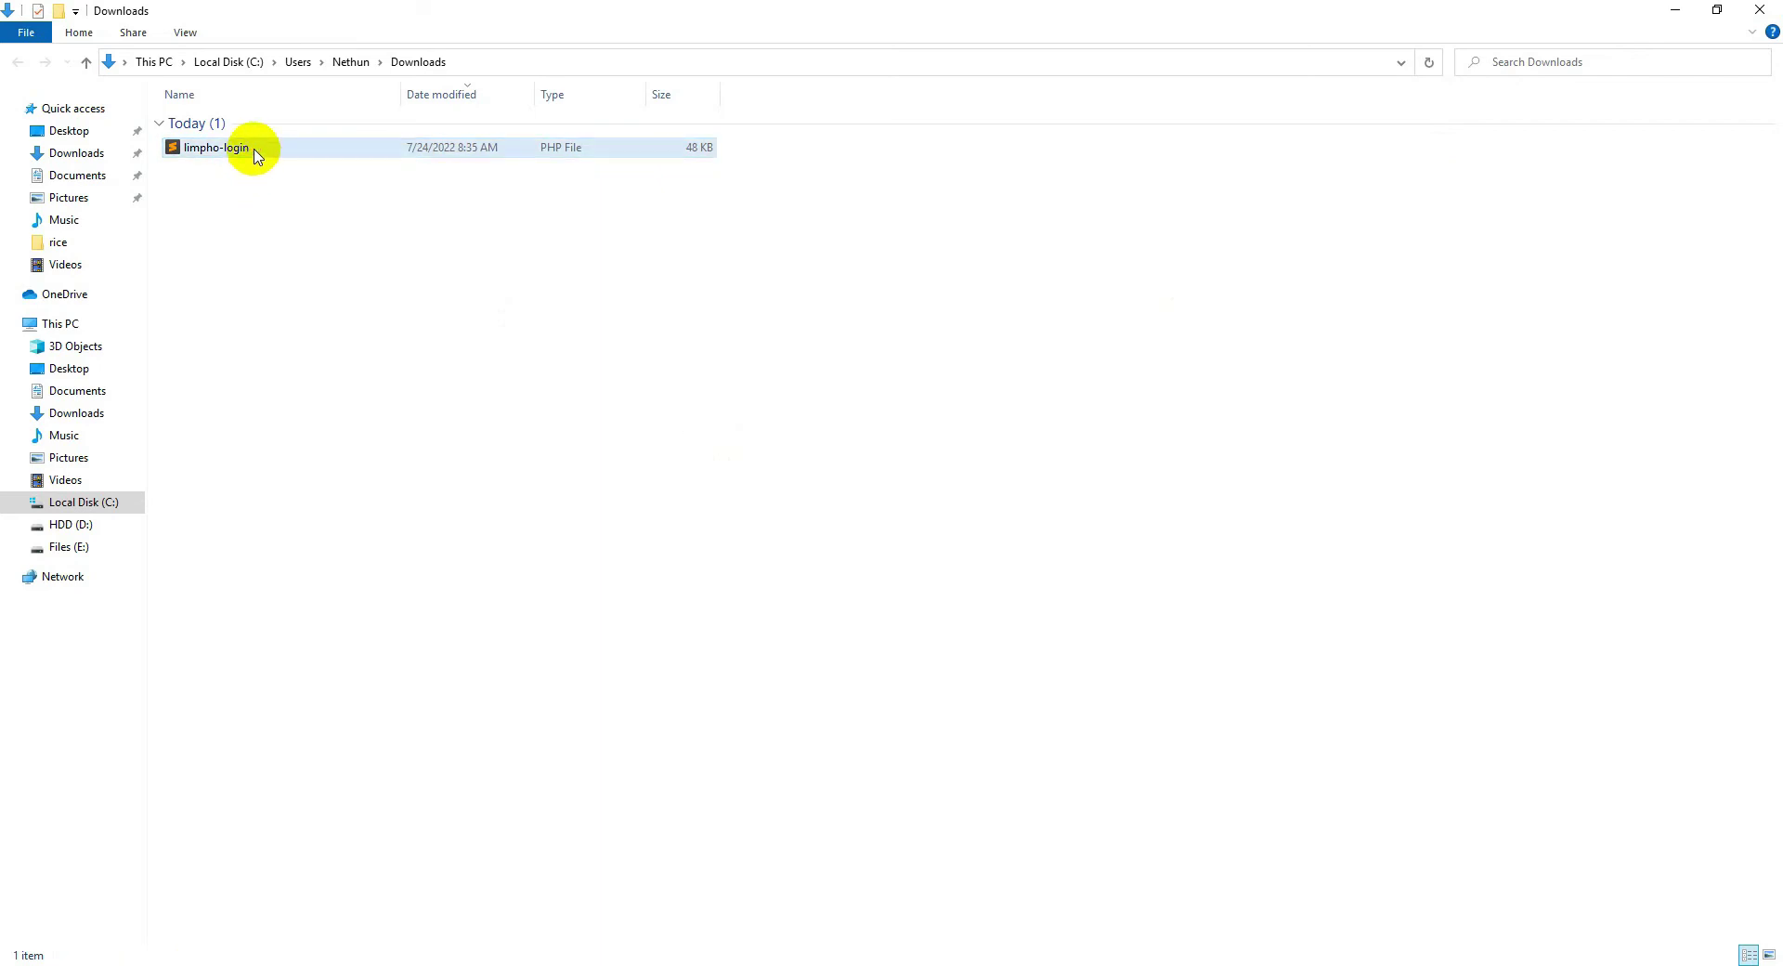
{"action": "left_click", "coordinate": [245, 151]}
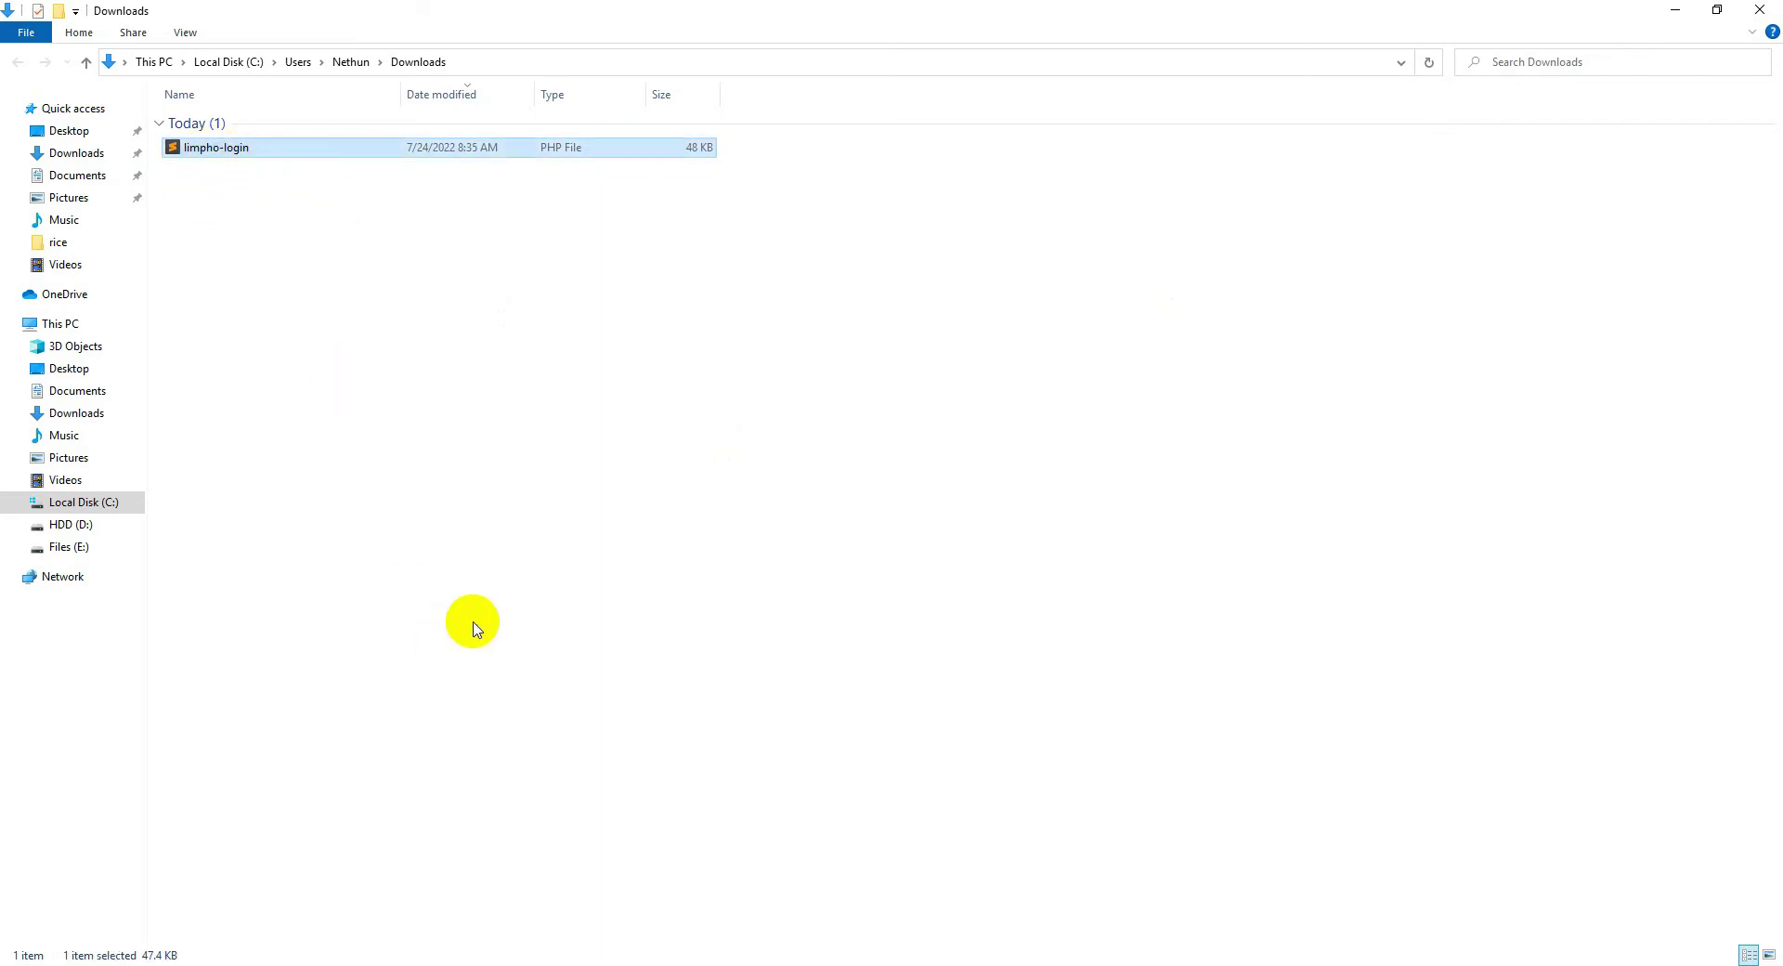
{"action": "left_click", "coordinate": [470, 624]}
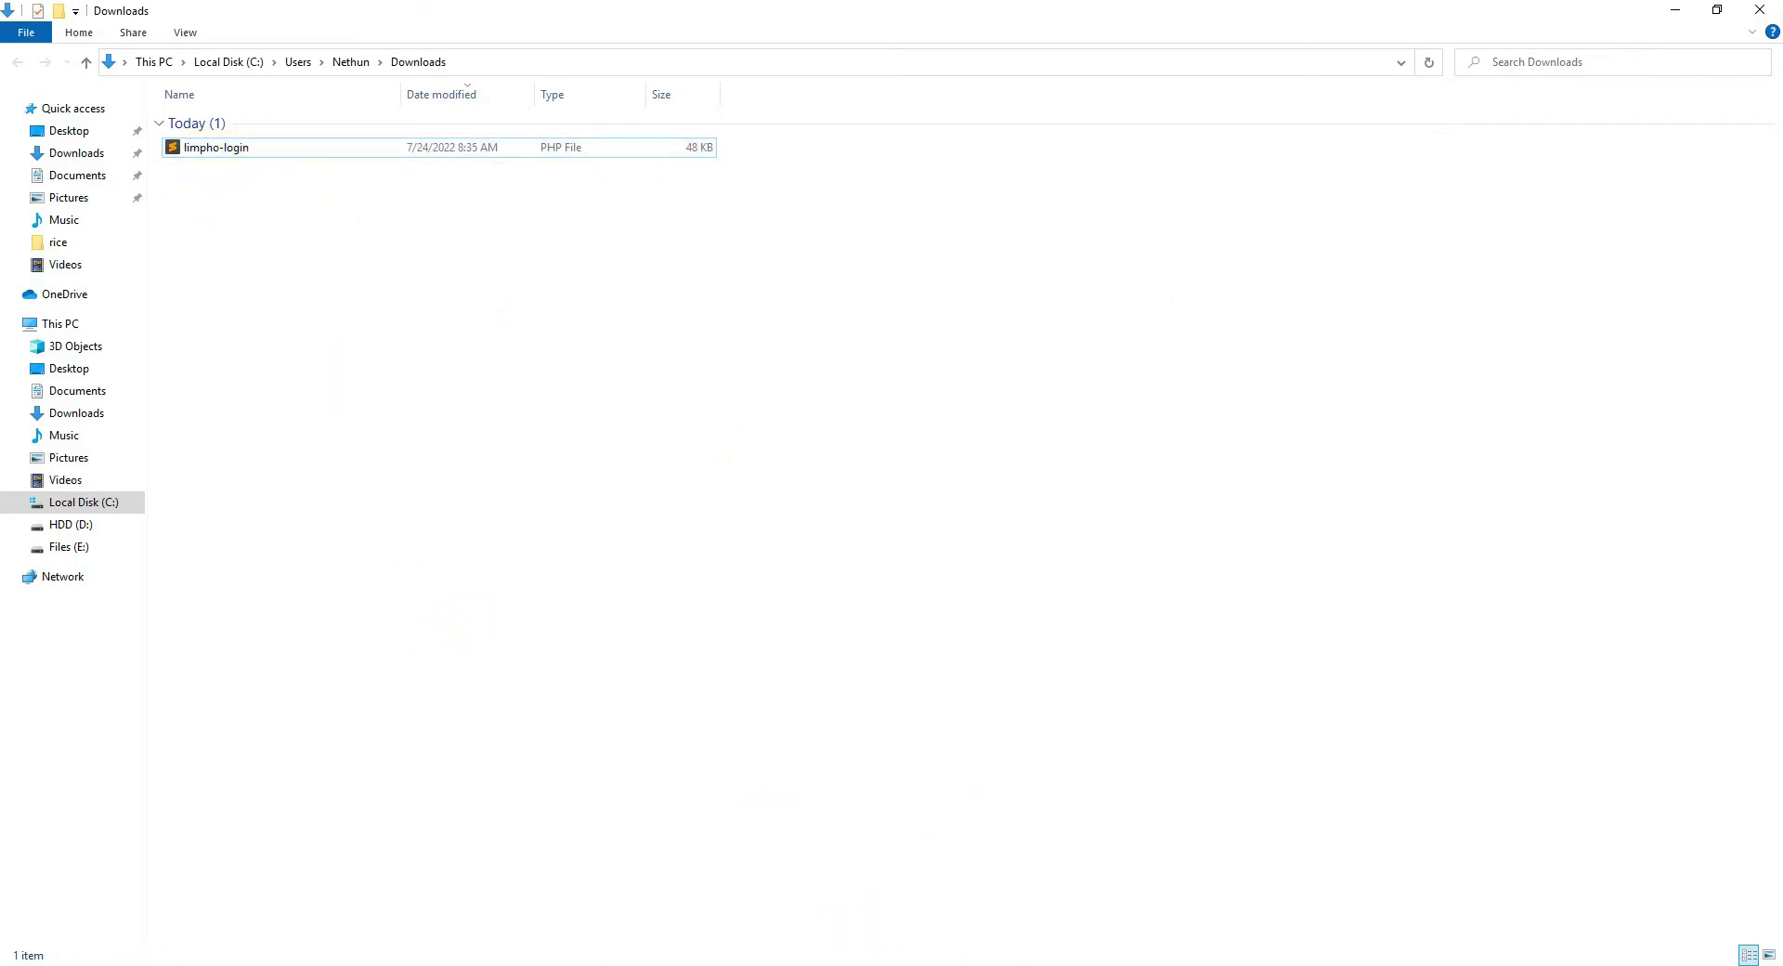
{"action": "key", "text": "alt+Tab"}
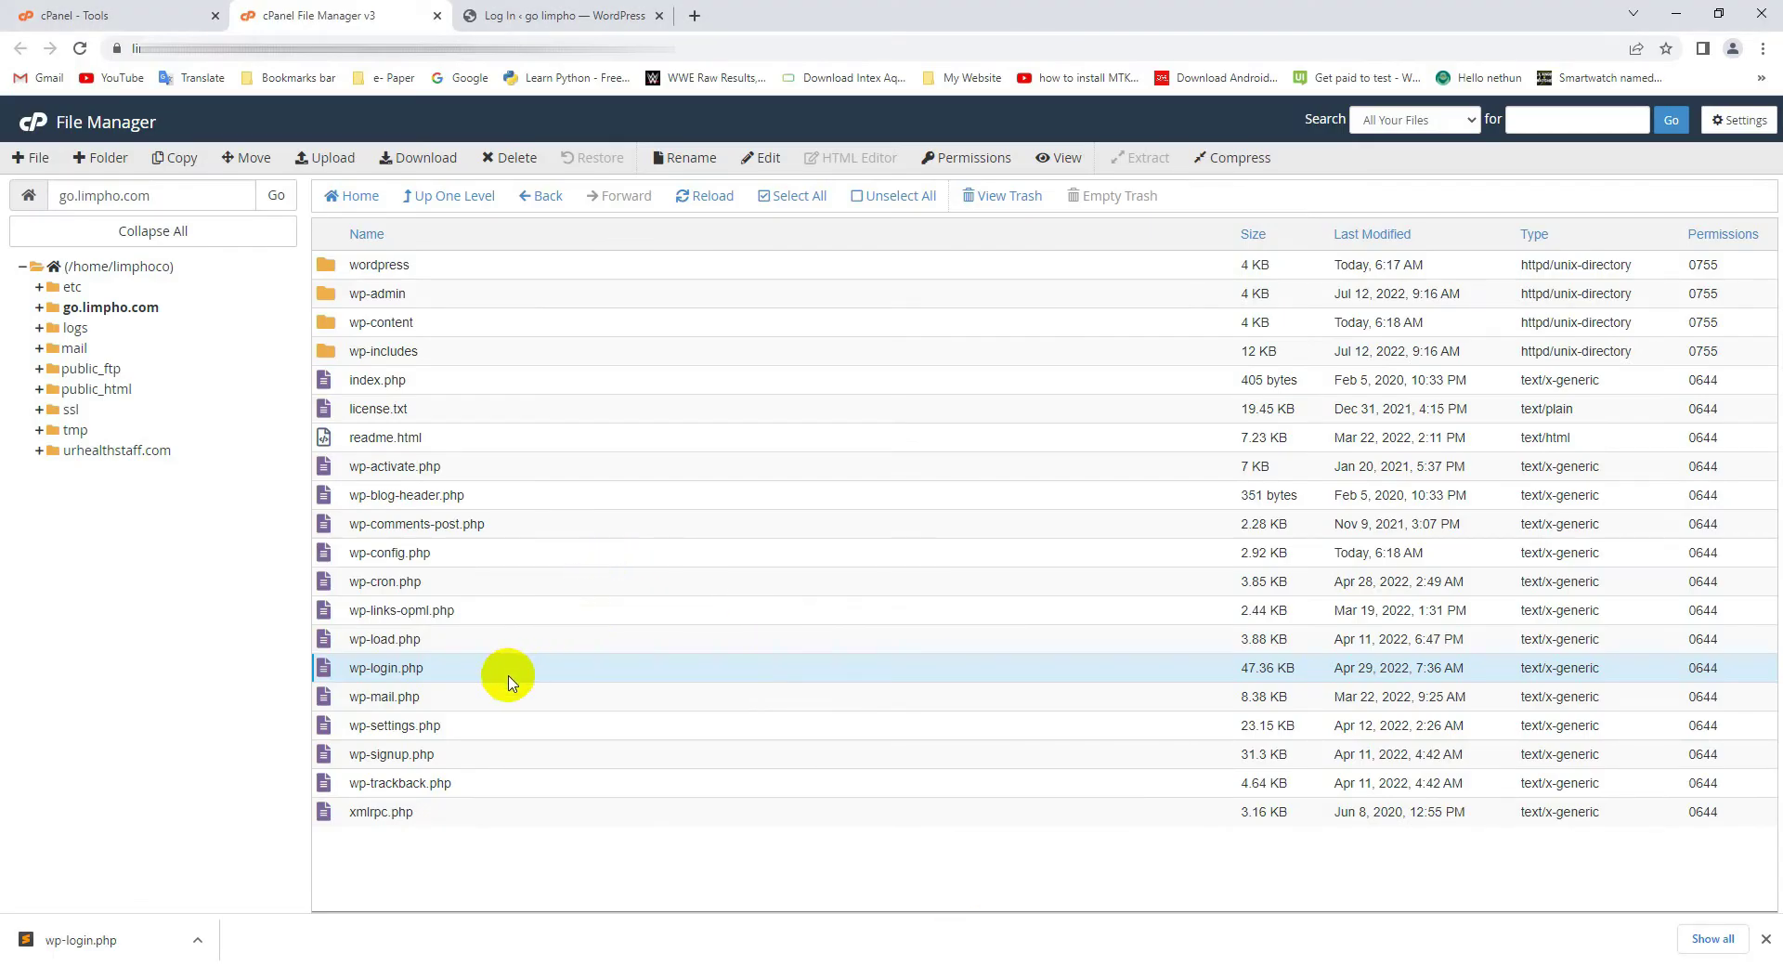
Step: Select wp-login.php in go.limpho.com, delete it, and confirm moving it to the trash
{"action": "left_click", "coordinate": [420, 670]}
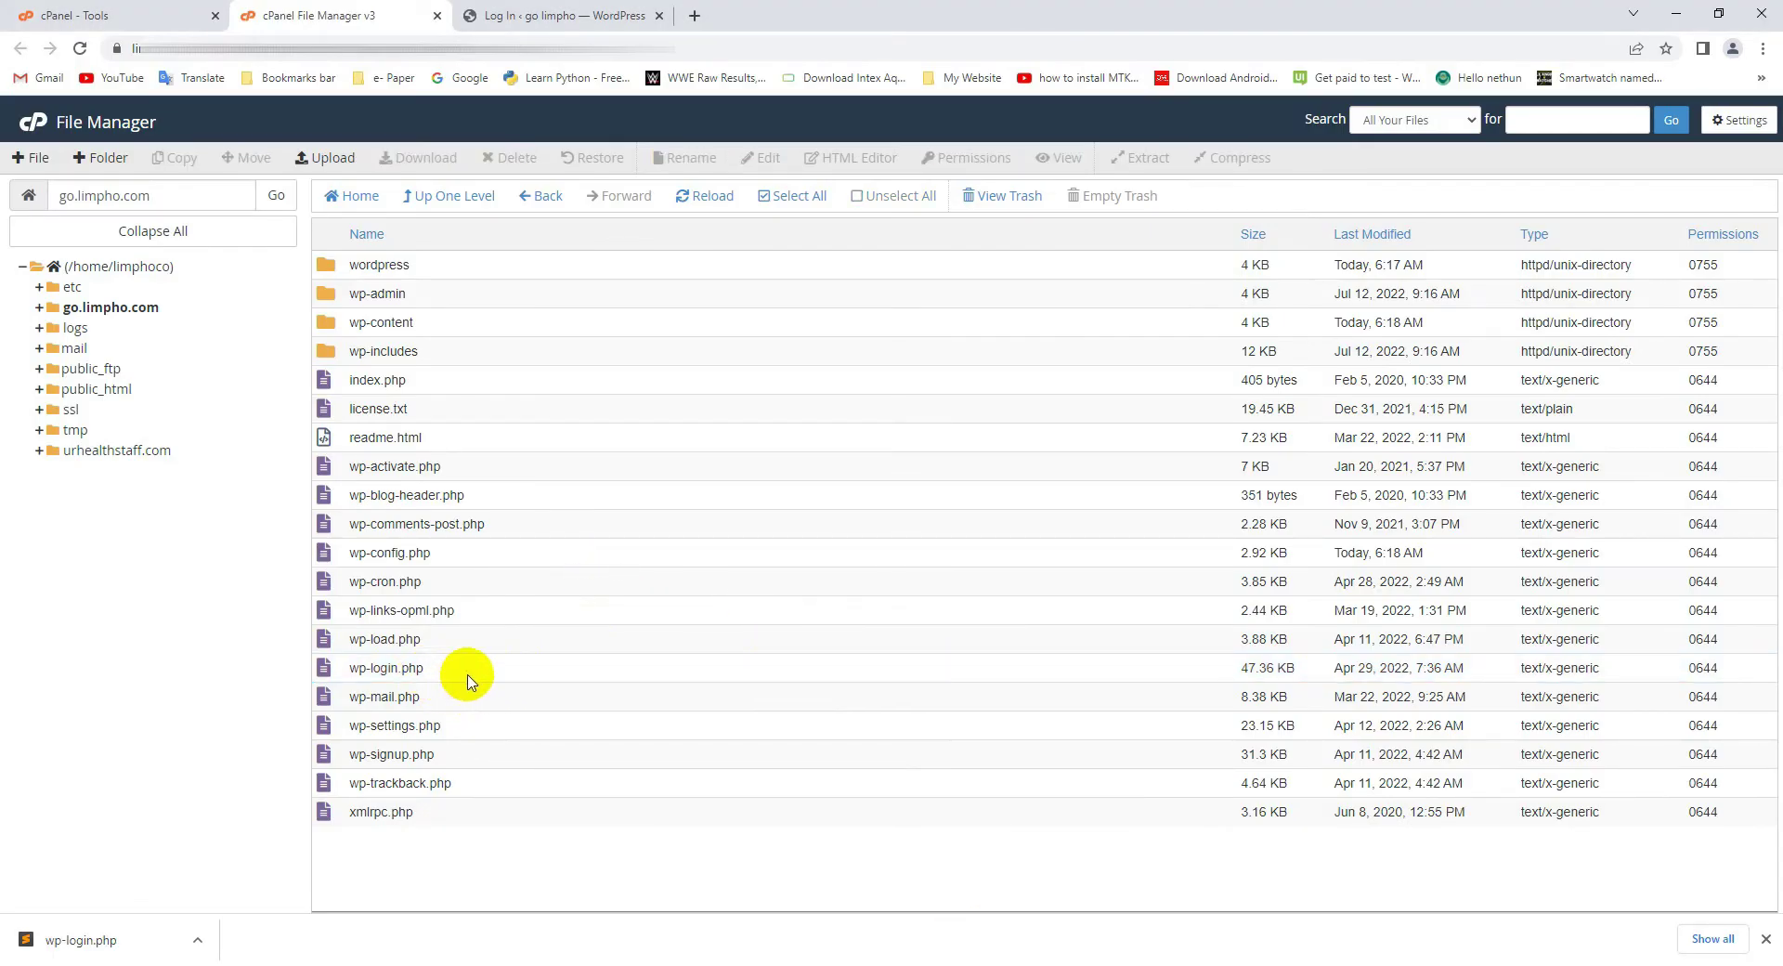
{"action": "left_click", "coordinate": [467, 678]}
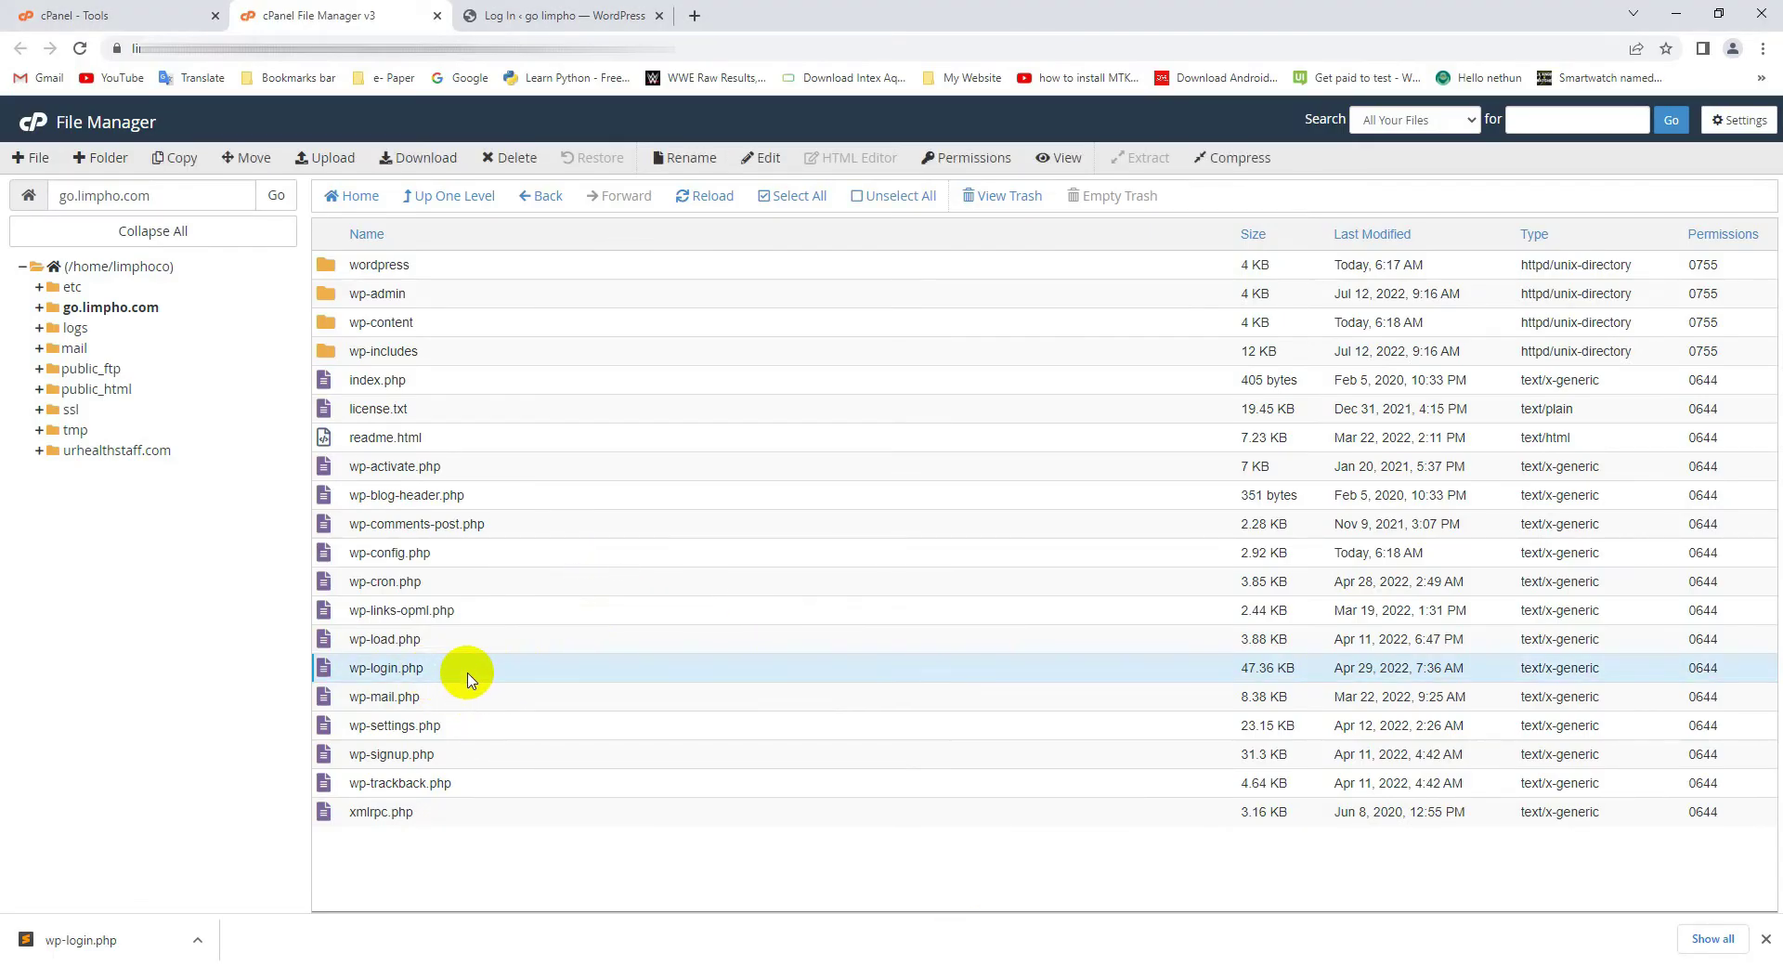
{"action": "left_click", "coordinate": [509, 160]}
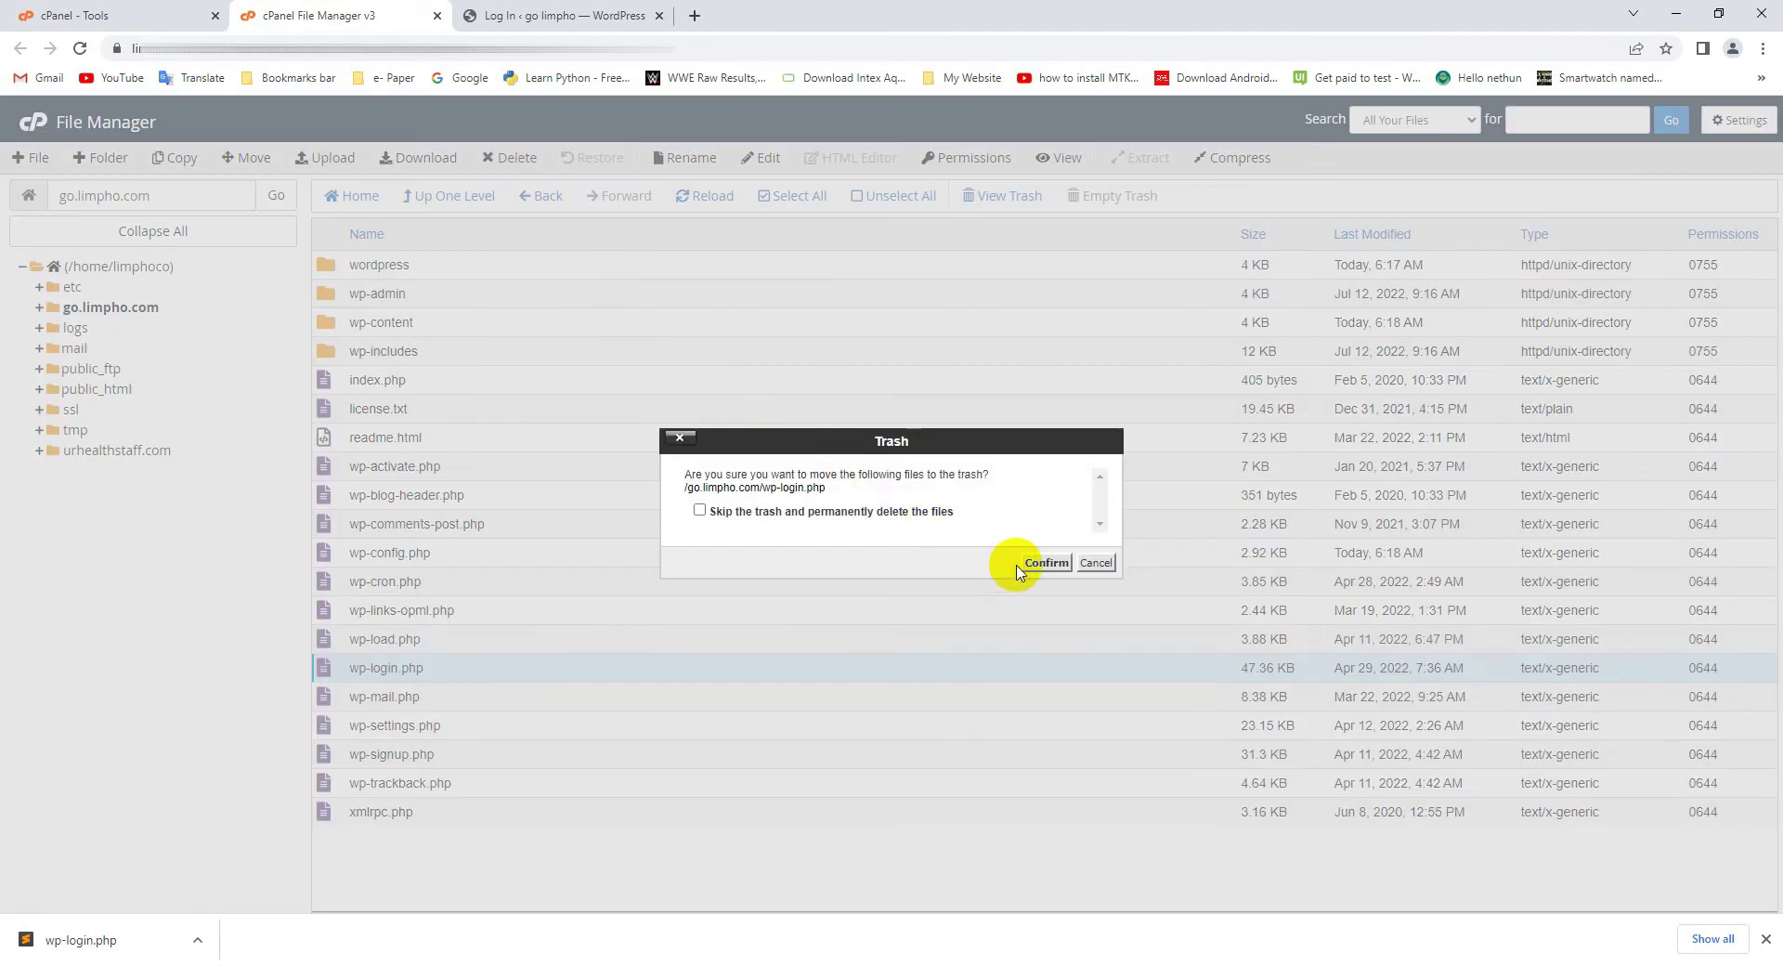
{"action": "left_click", "coordinate": [1045, 562]}
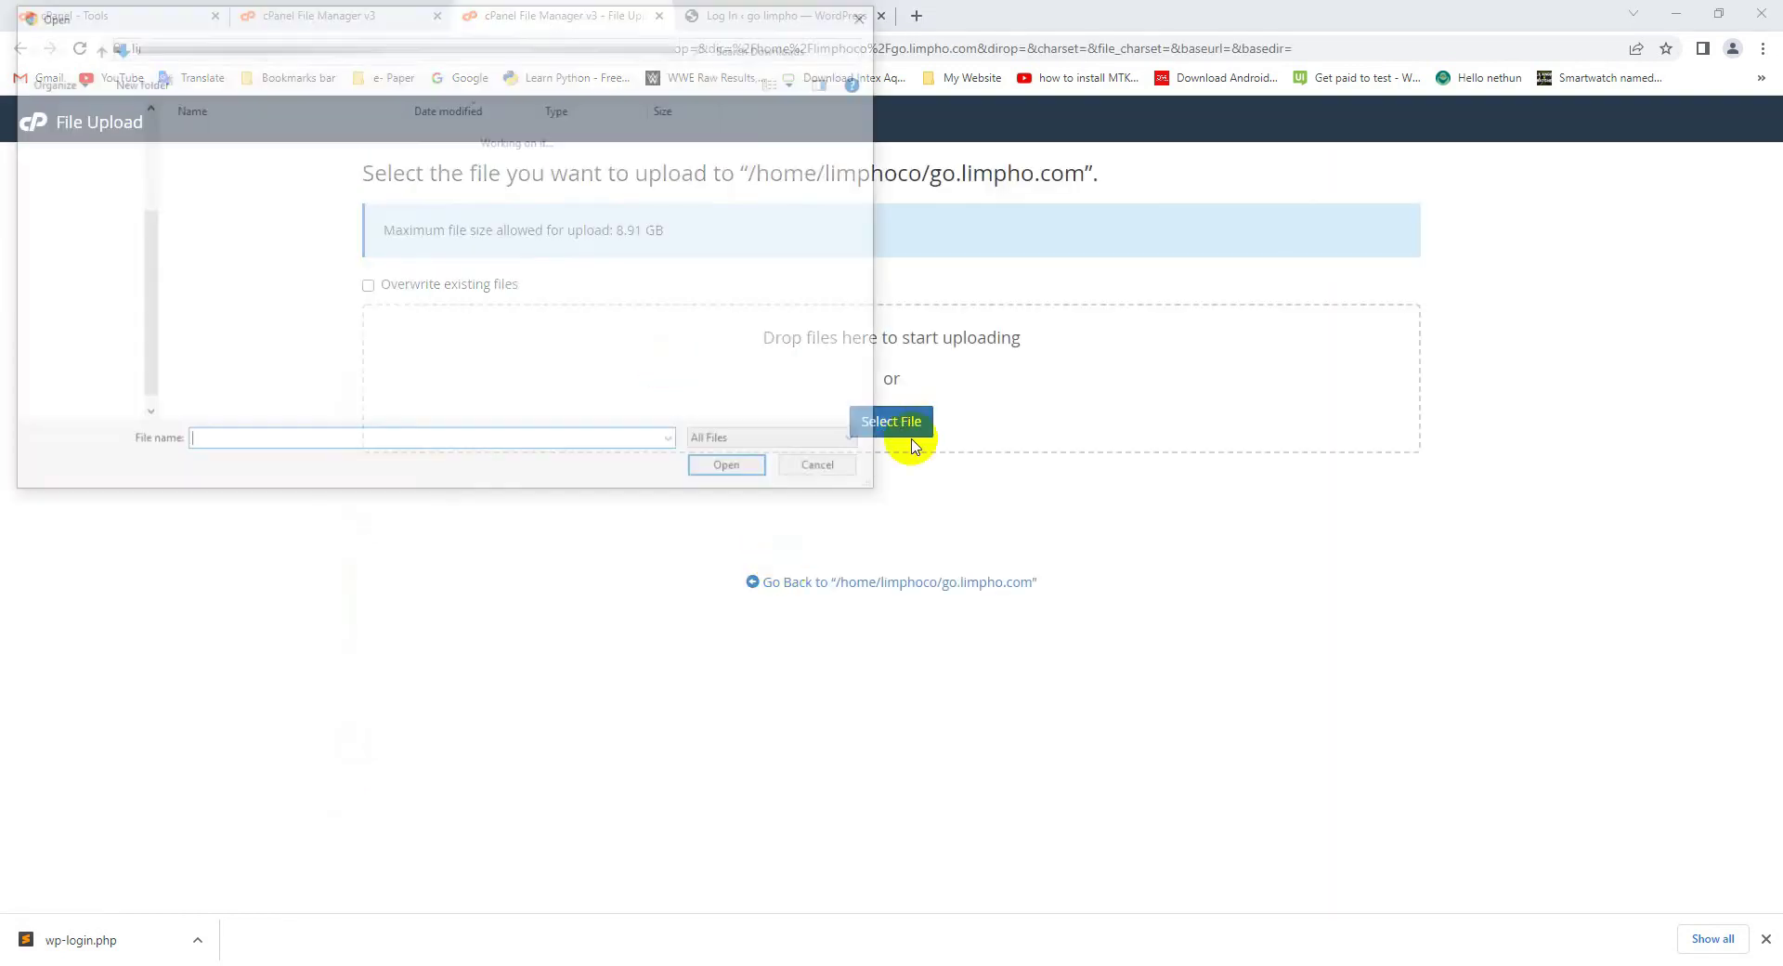
Step: Upload limpho-login from Downloads, then go back to the go.limpho.com listing
{"action": "left_click", "coordinate": [266, 166]}
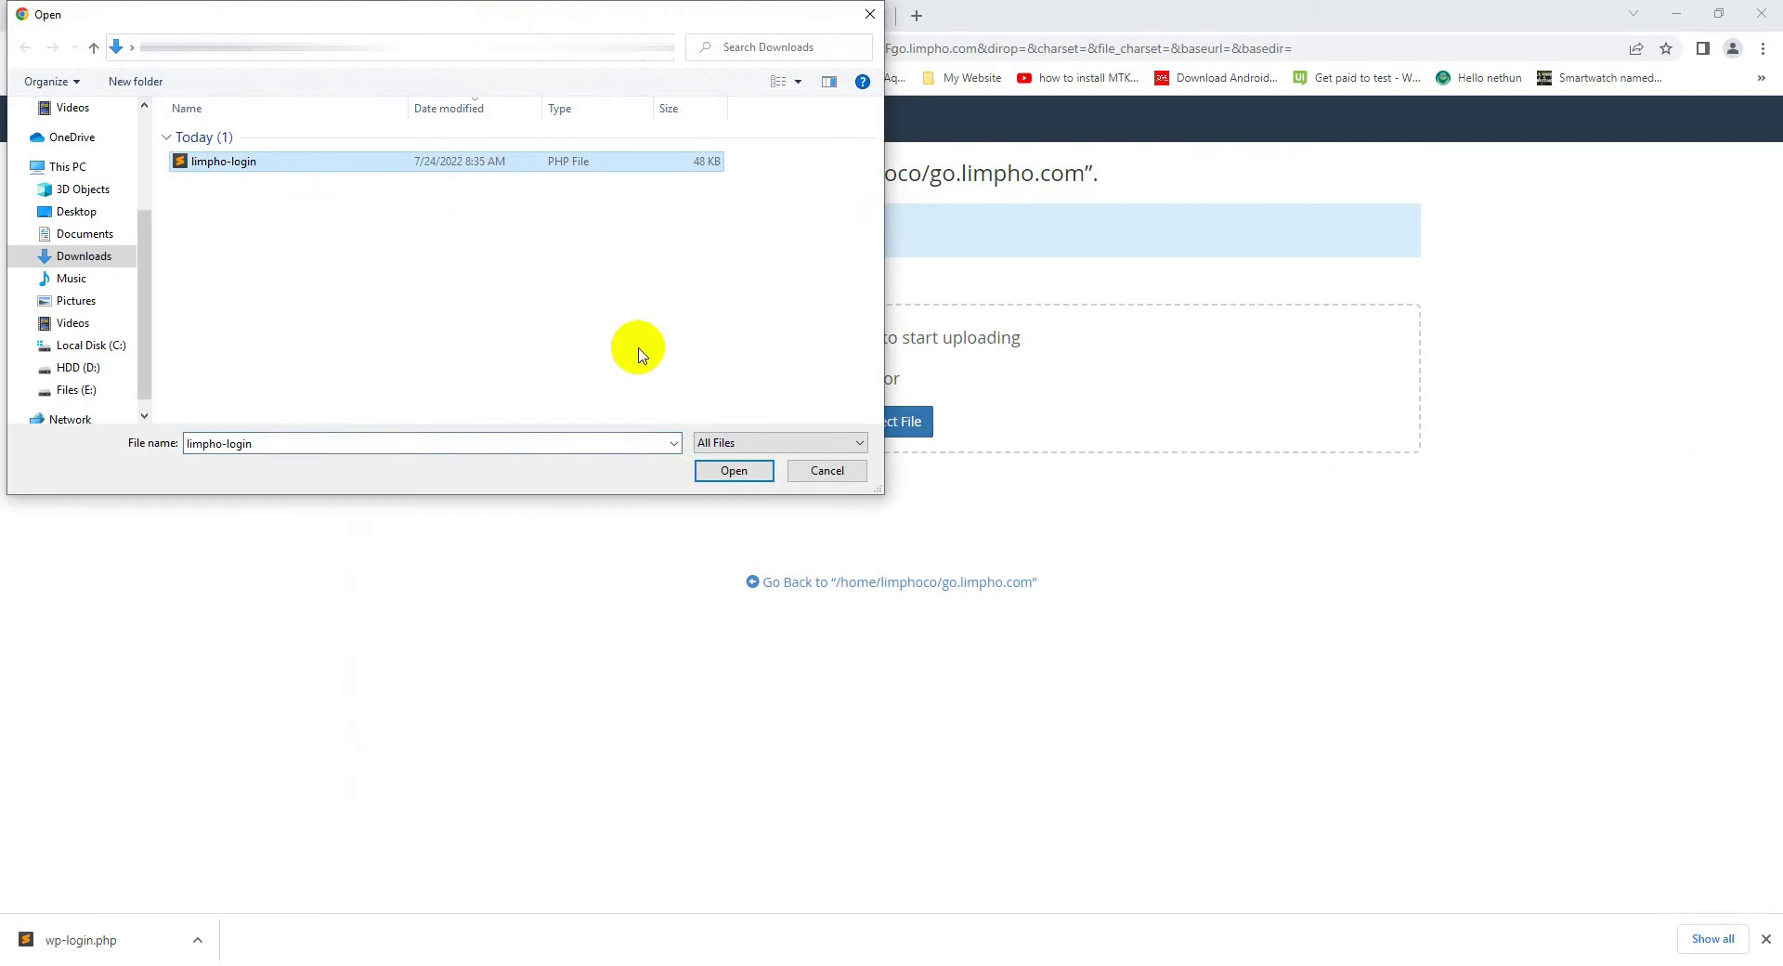
{"action": "left_click", "coordinate": [736, 472]}
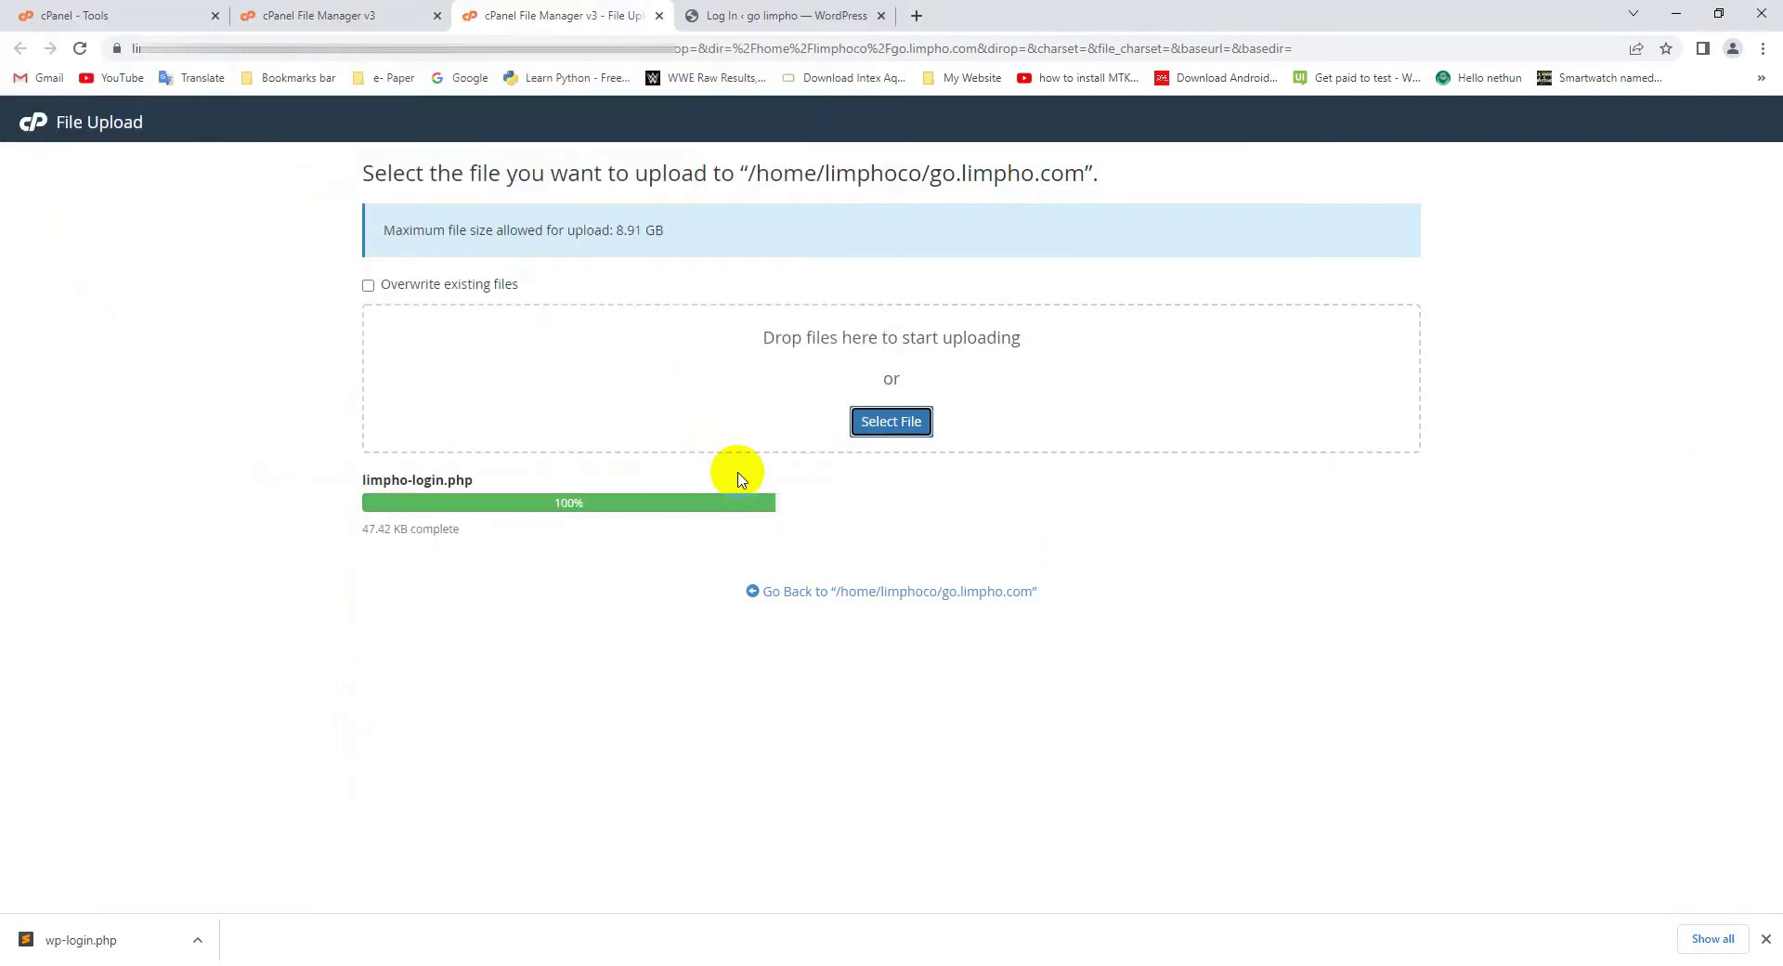
{"action": "left_click", "coordinate": [842, 592]}
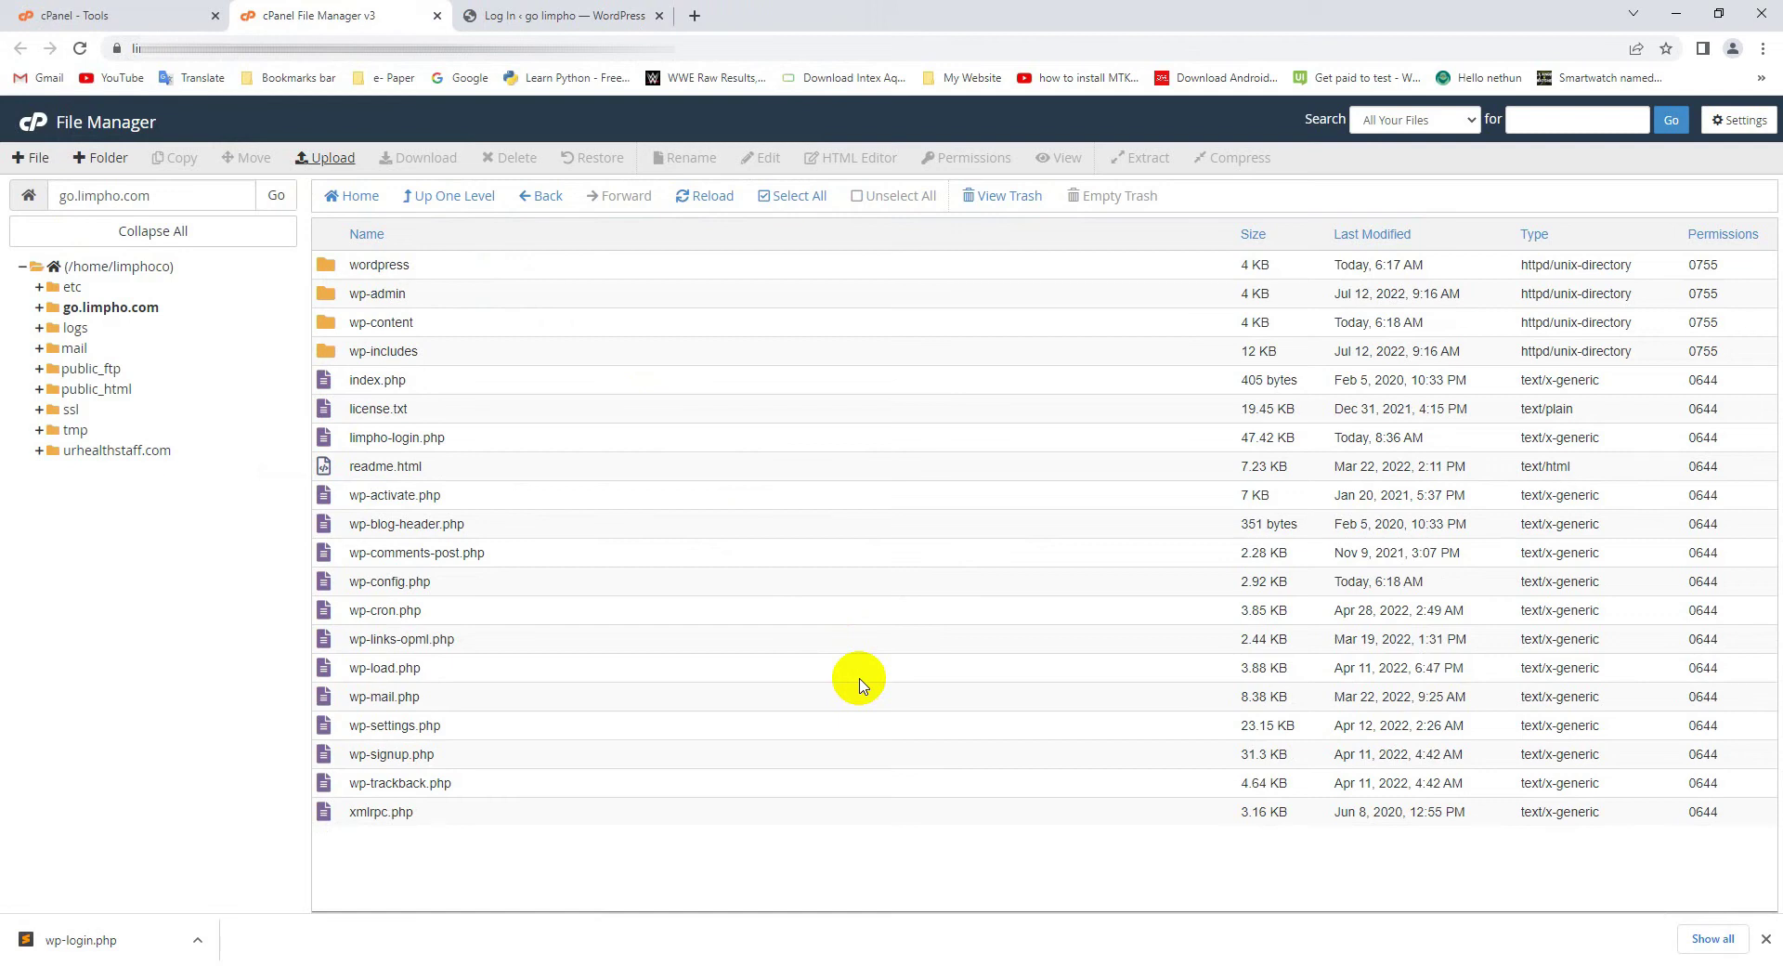
Step: Reload the old wp-login.php address on the WordPress site, which now shows a 404
{"action": "left_click", "coordinate": [602, 13]}
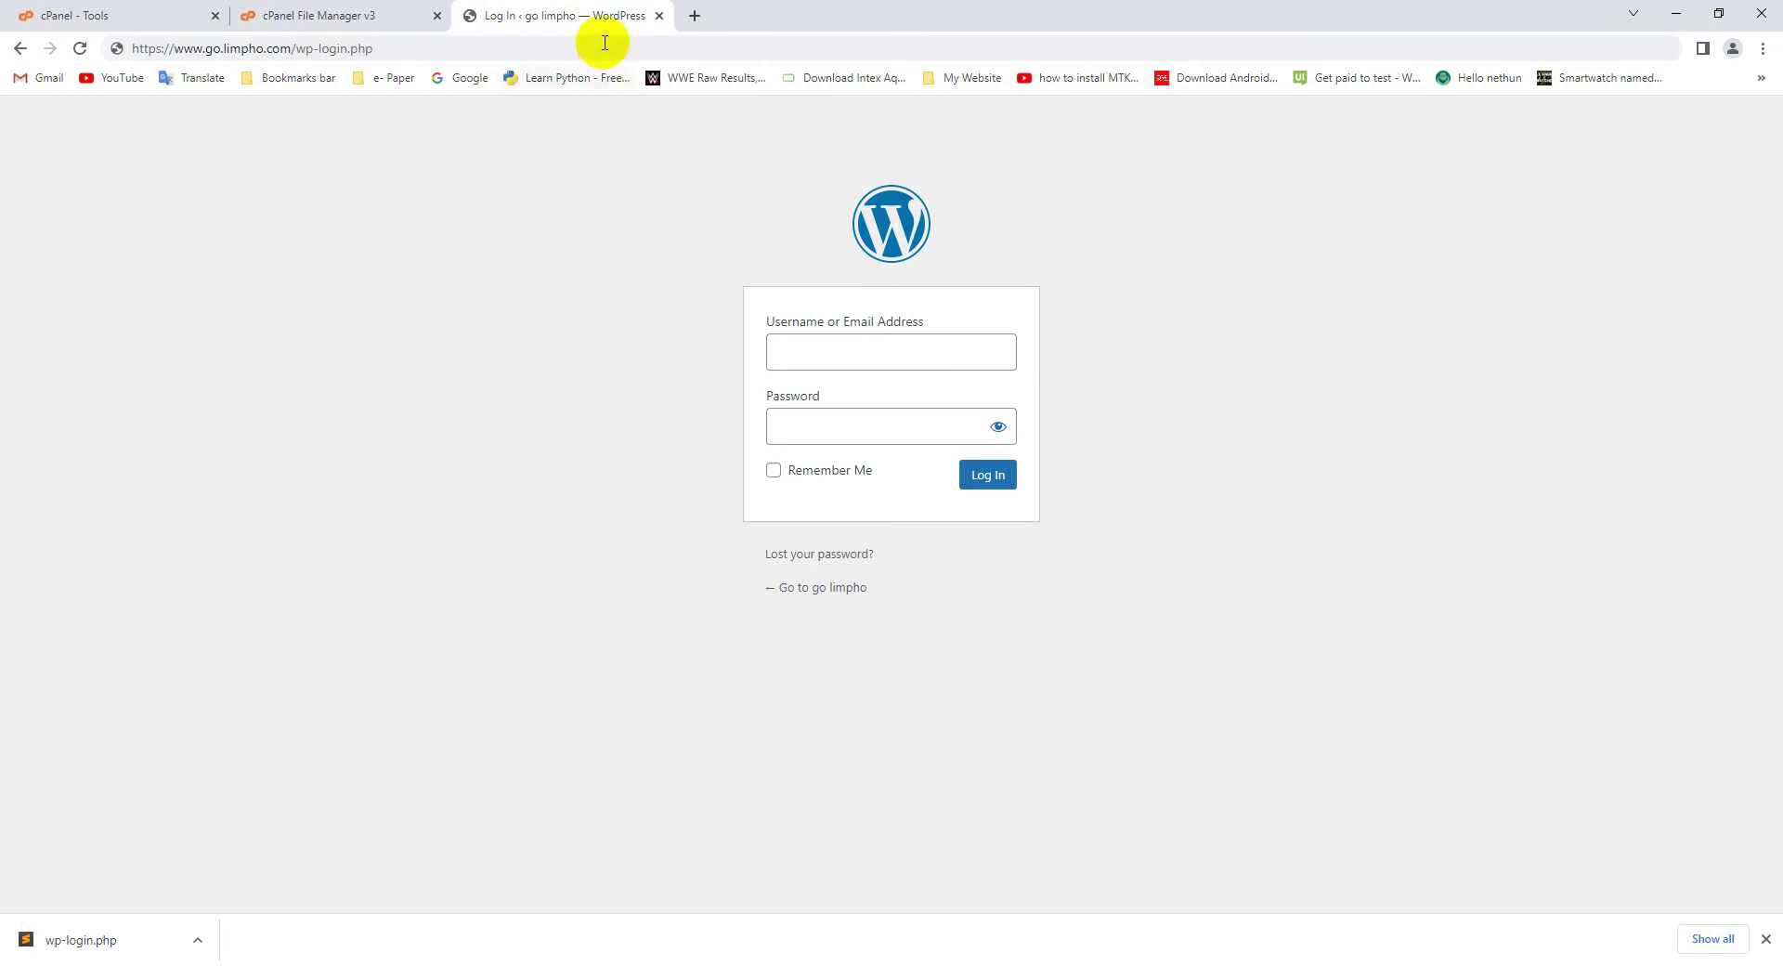
{"action": "left_click", "coordinate": [492, 48]}
{"action": "left_click", "coordinate": [299, 50]}
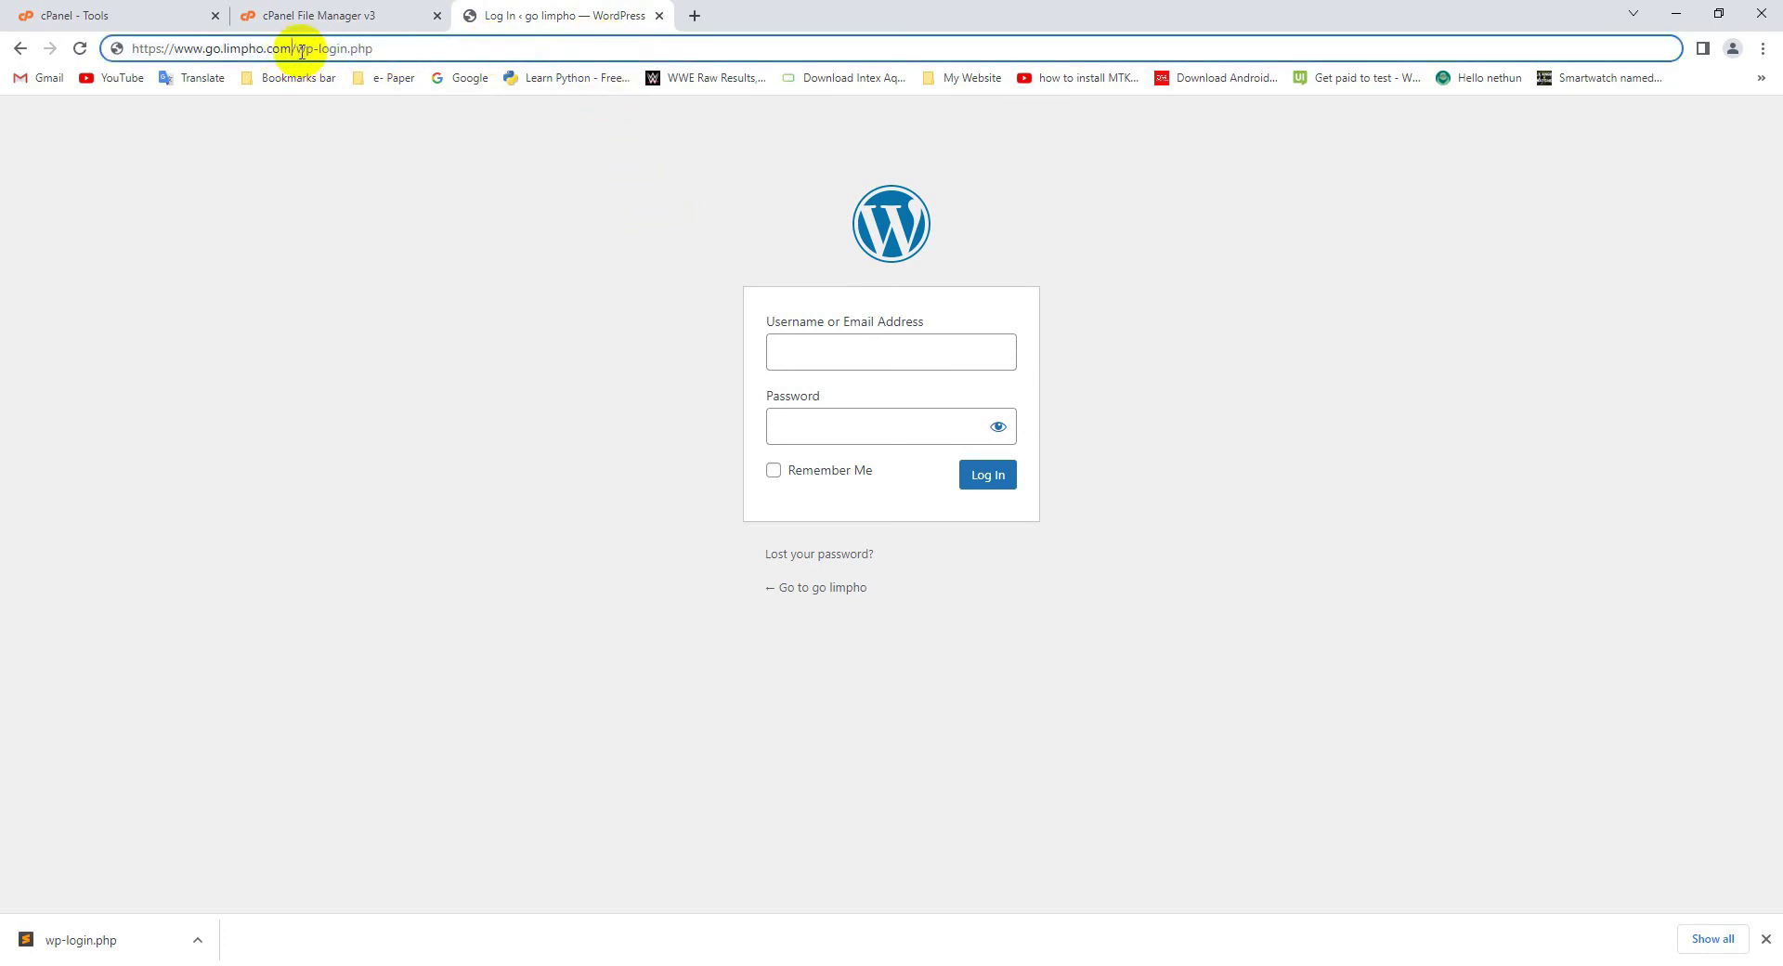
{"action": "left_click_drag", "start_coordinate": [299, 50], "coordinate": [443, 48]}
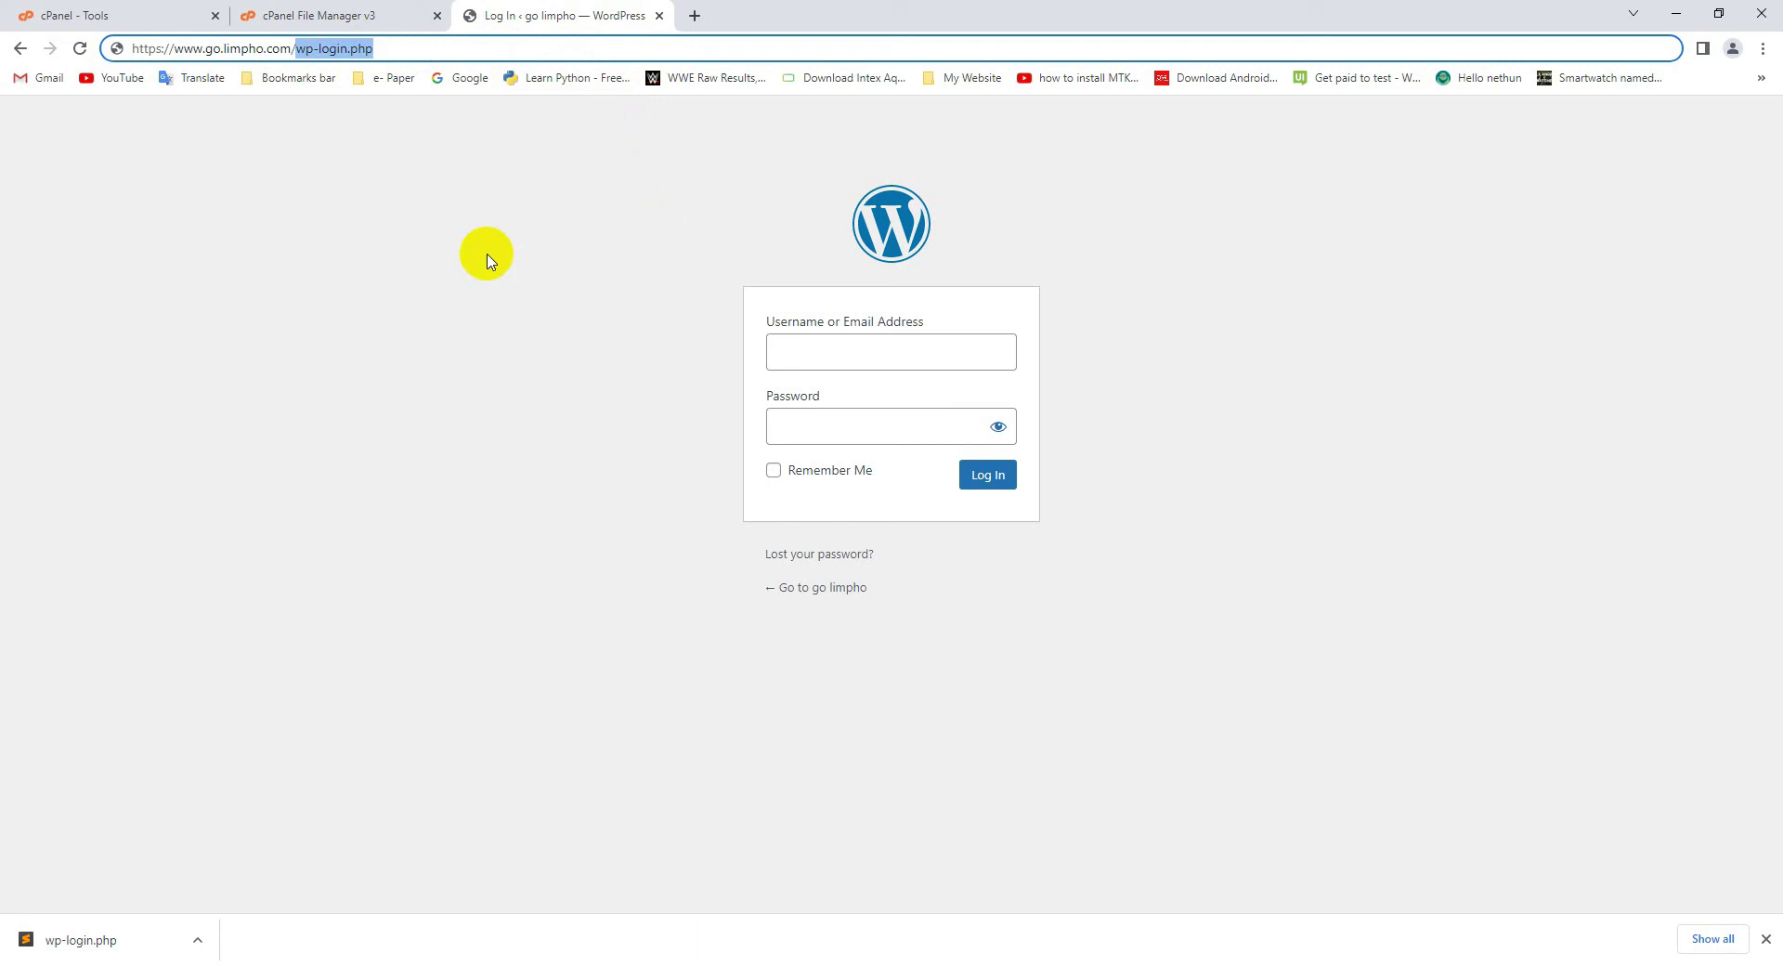
{"action": "key", "text": "Return"}
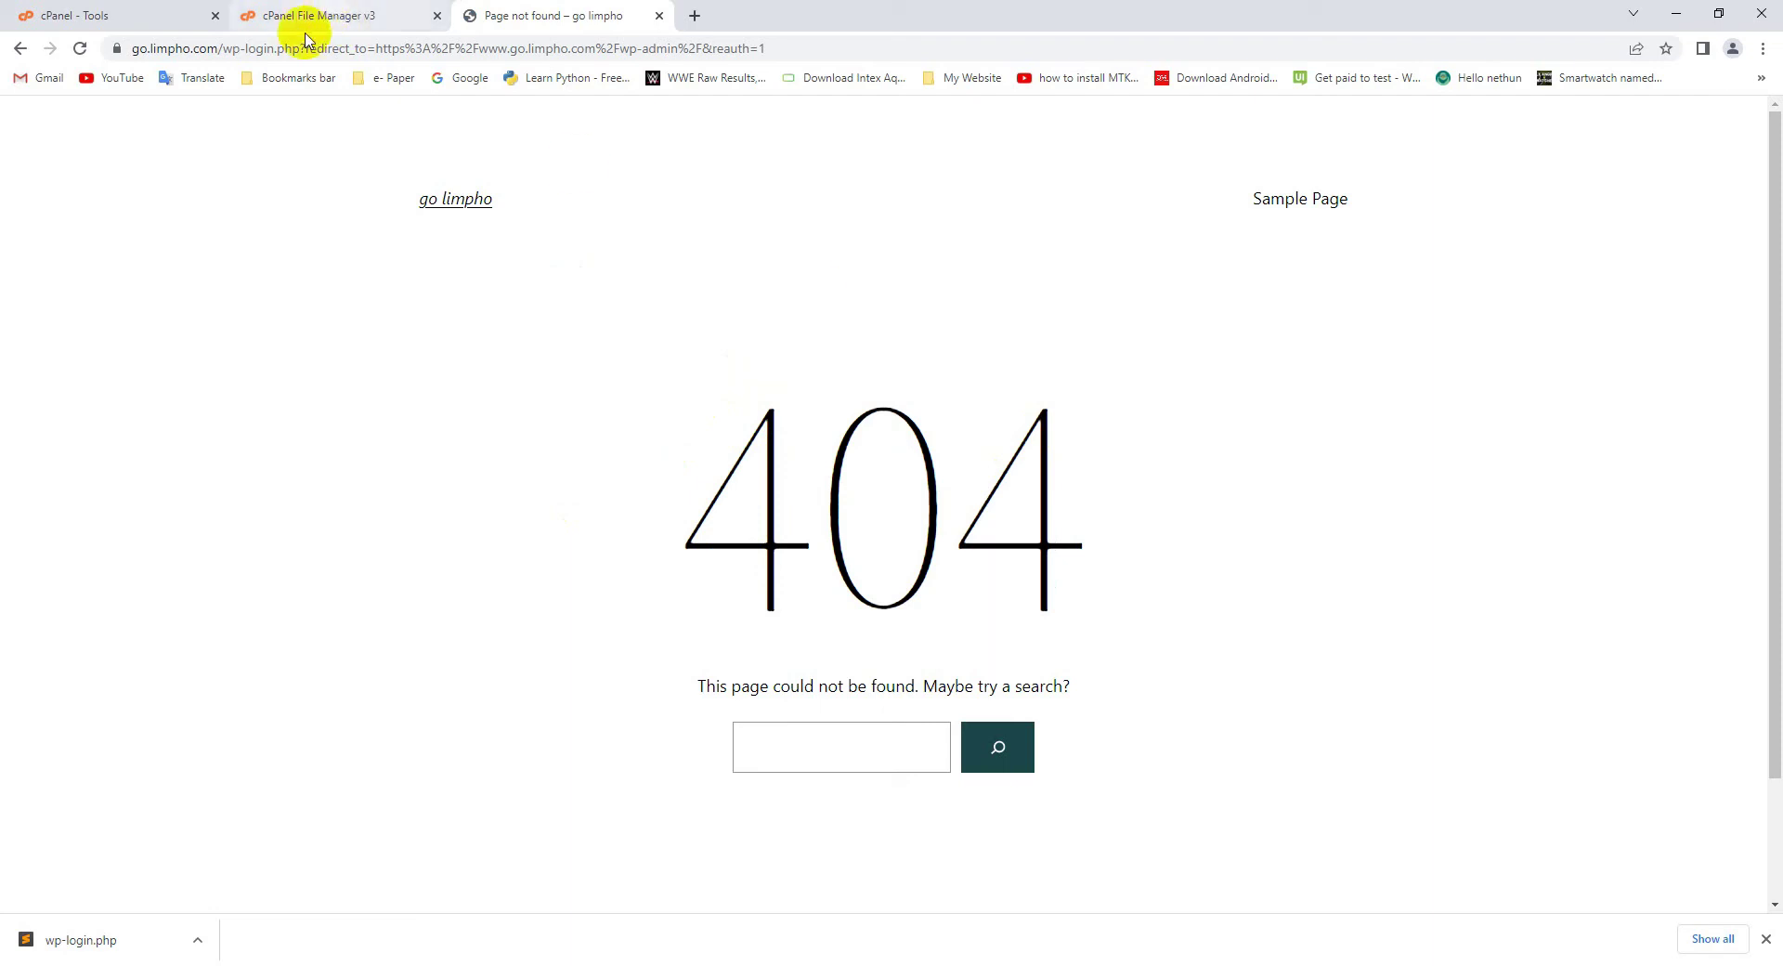
Step: Select the address path from wp-login.php to the end for replacement
{"action": "left_click", "coordinate": [223, 48]}
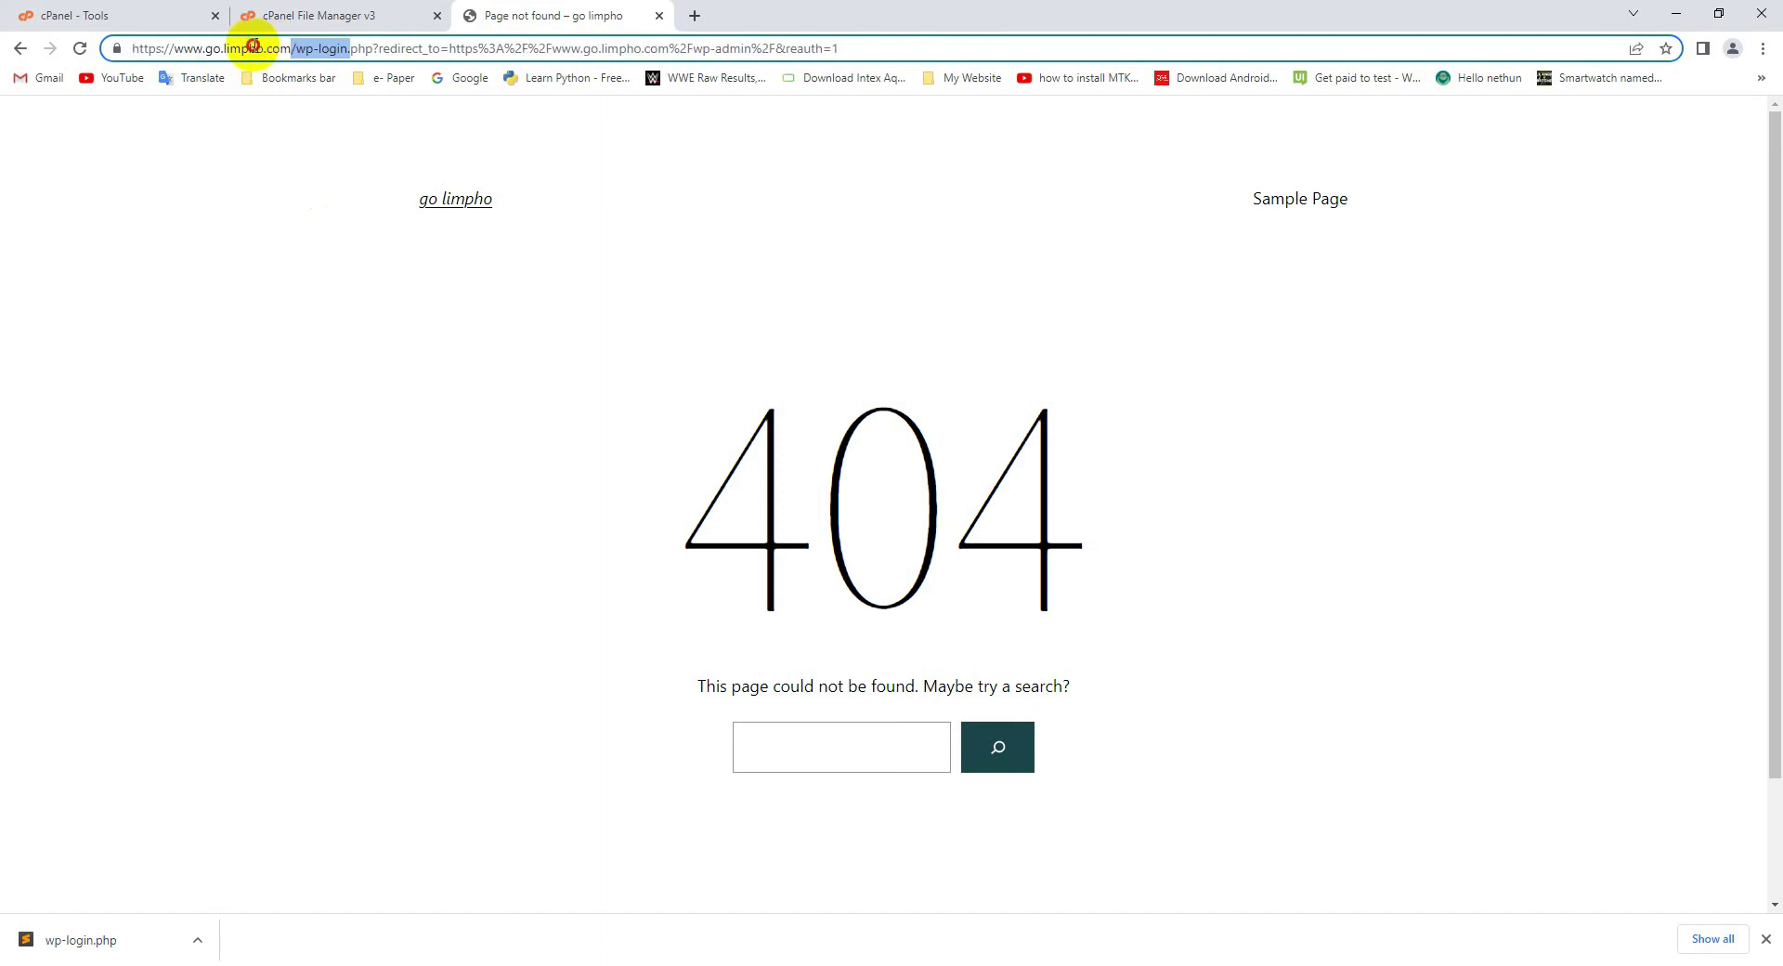
{"action": "left_click", "coordinate": [295, 49]}
{"action": "left_click_drag", "start_coordinate": [342, 48], "coordinate": [852, 35]}
Step: Replace the path with limpho-login and load it without an extension, getting a 404
{"action": "type", "text": "limpho-login"}
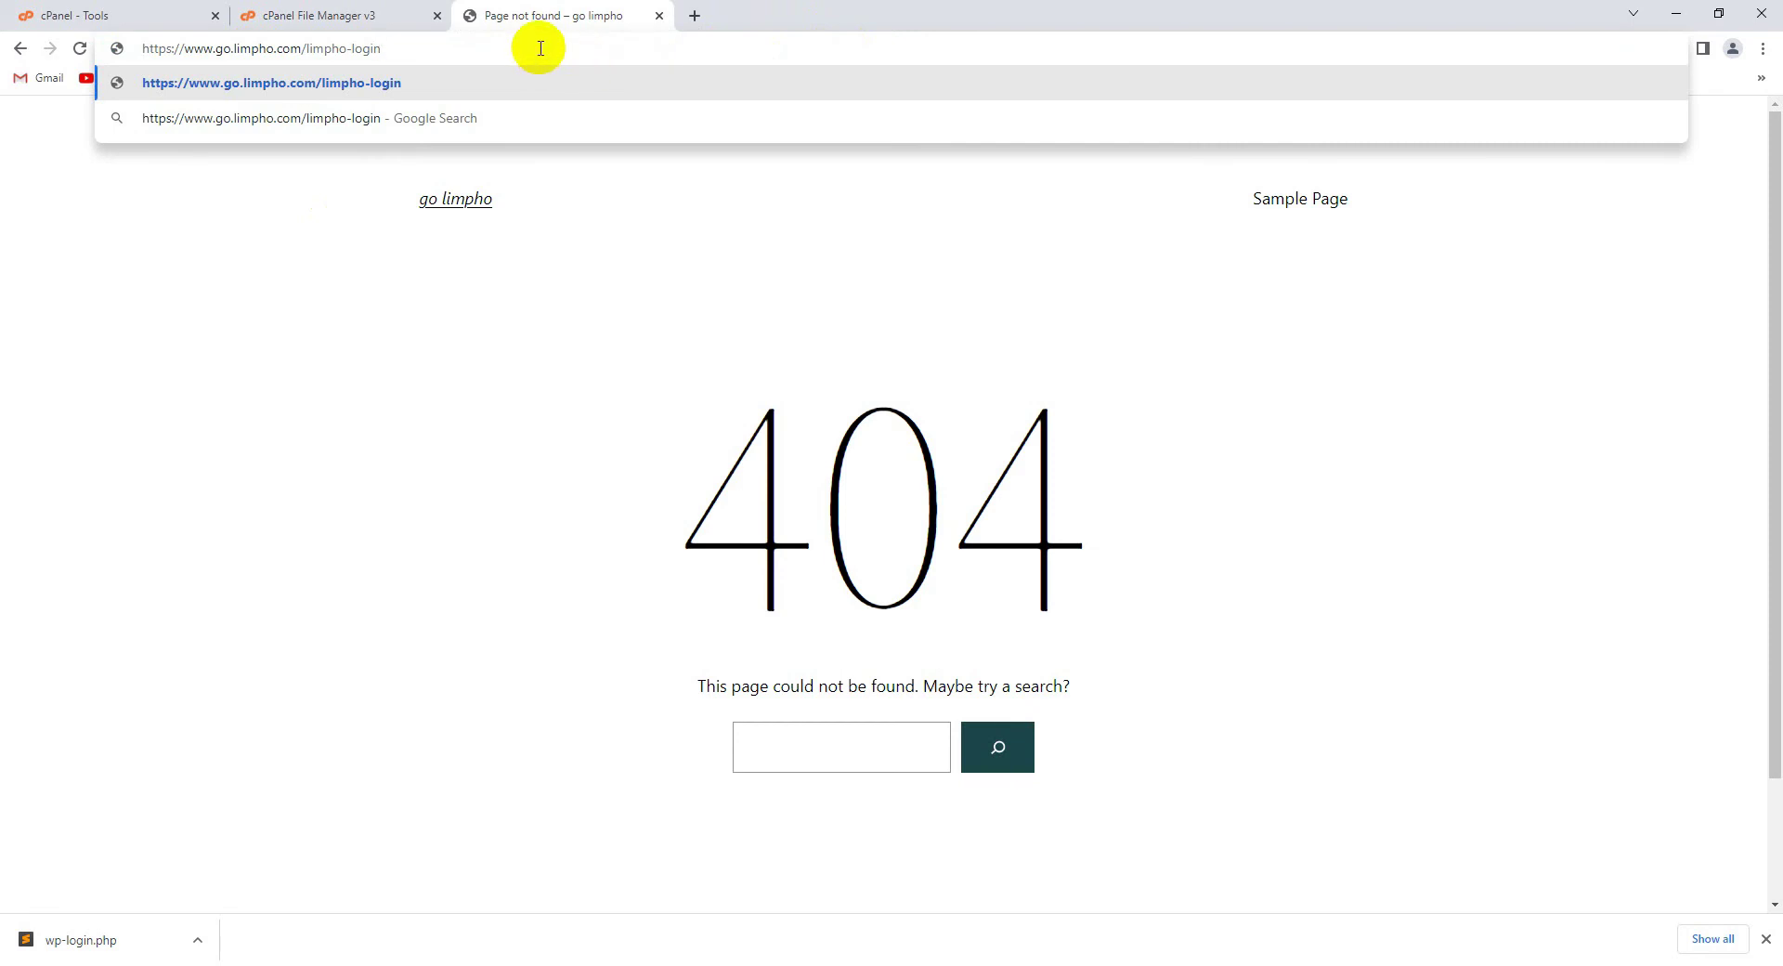
{"action": "type", "text": "."}
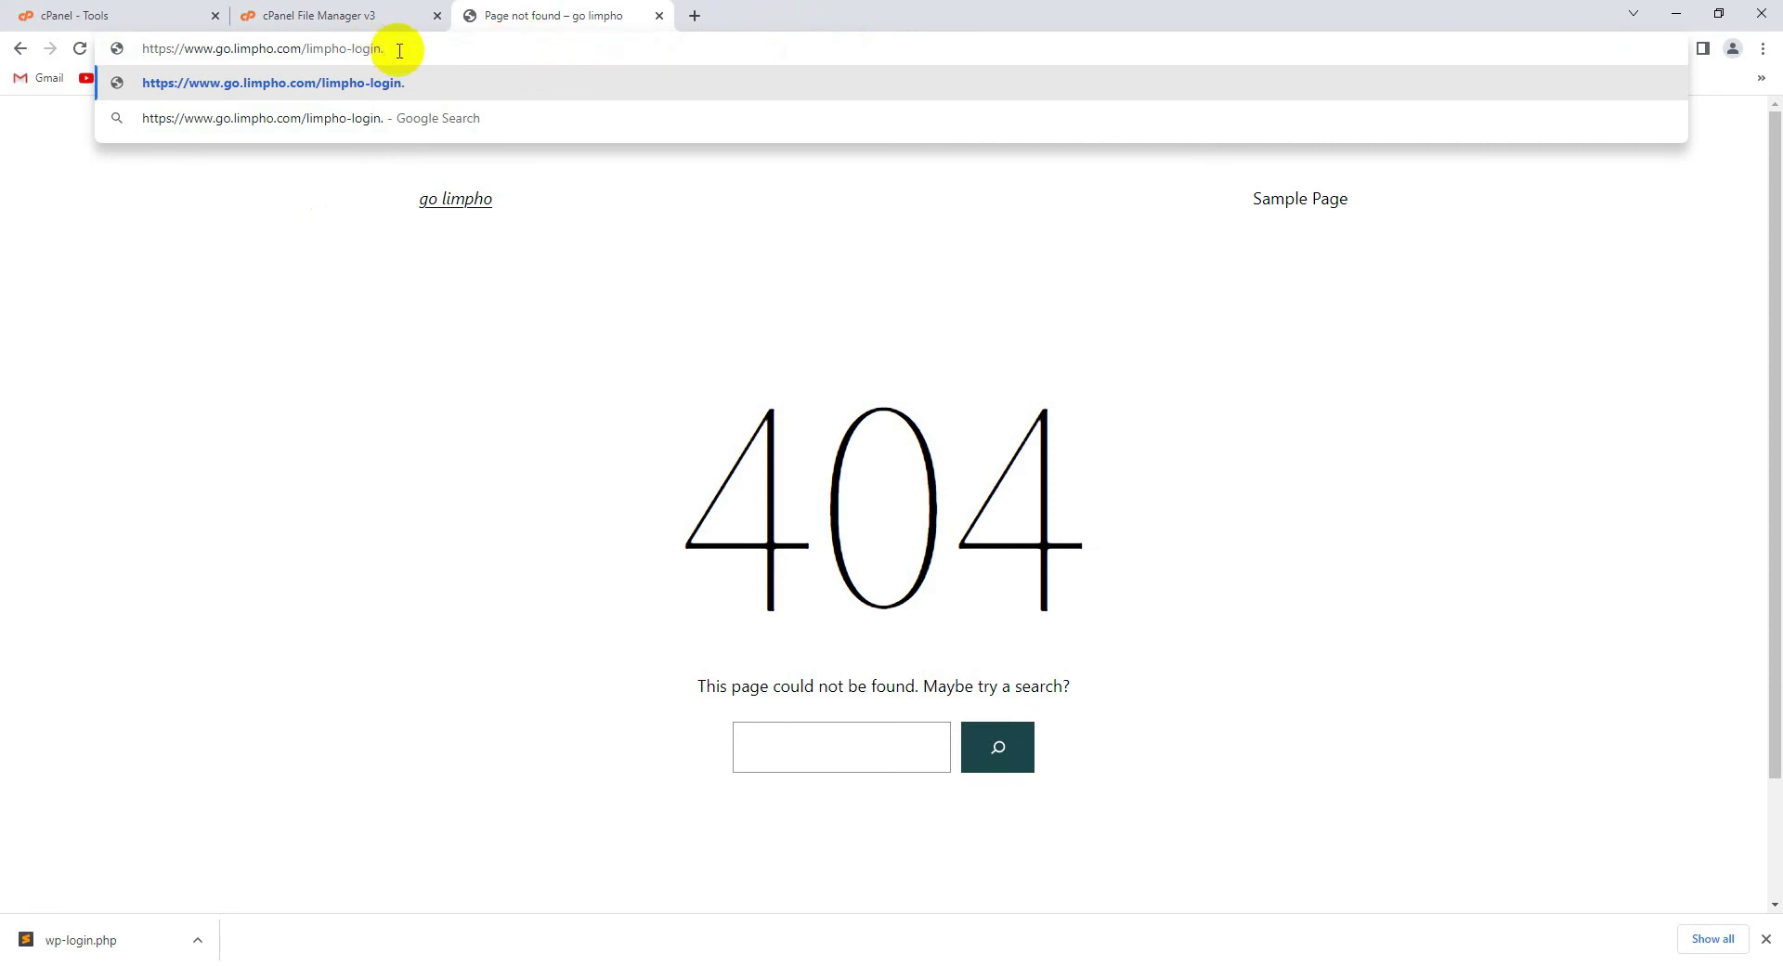
{"action": "type", "text": "php"}
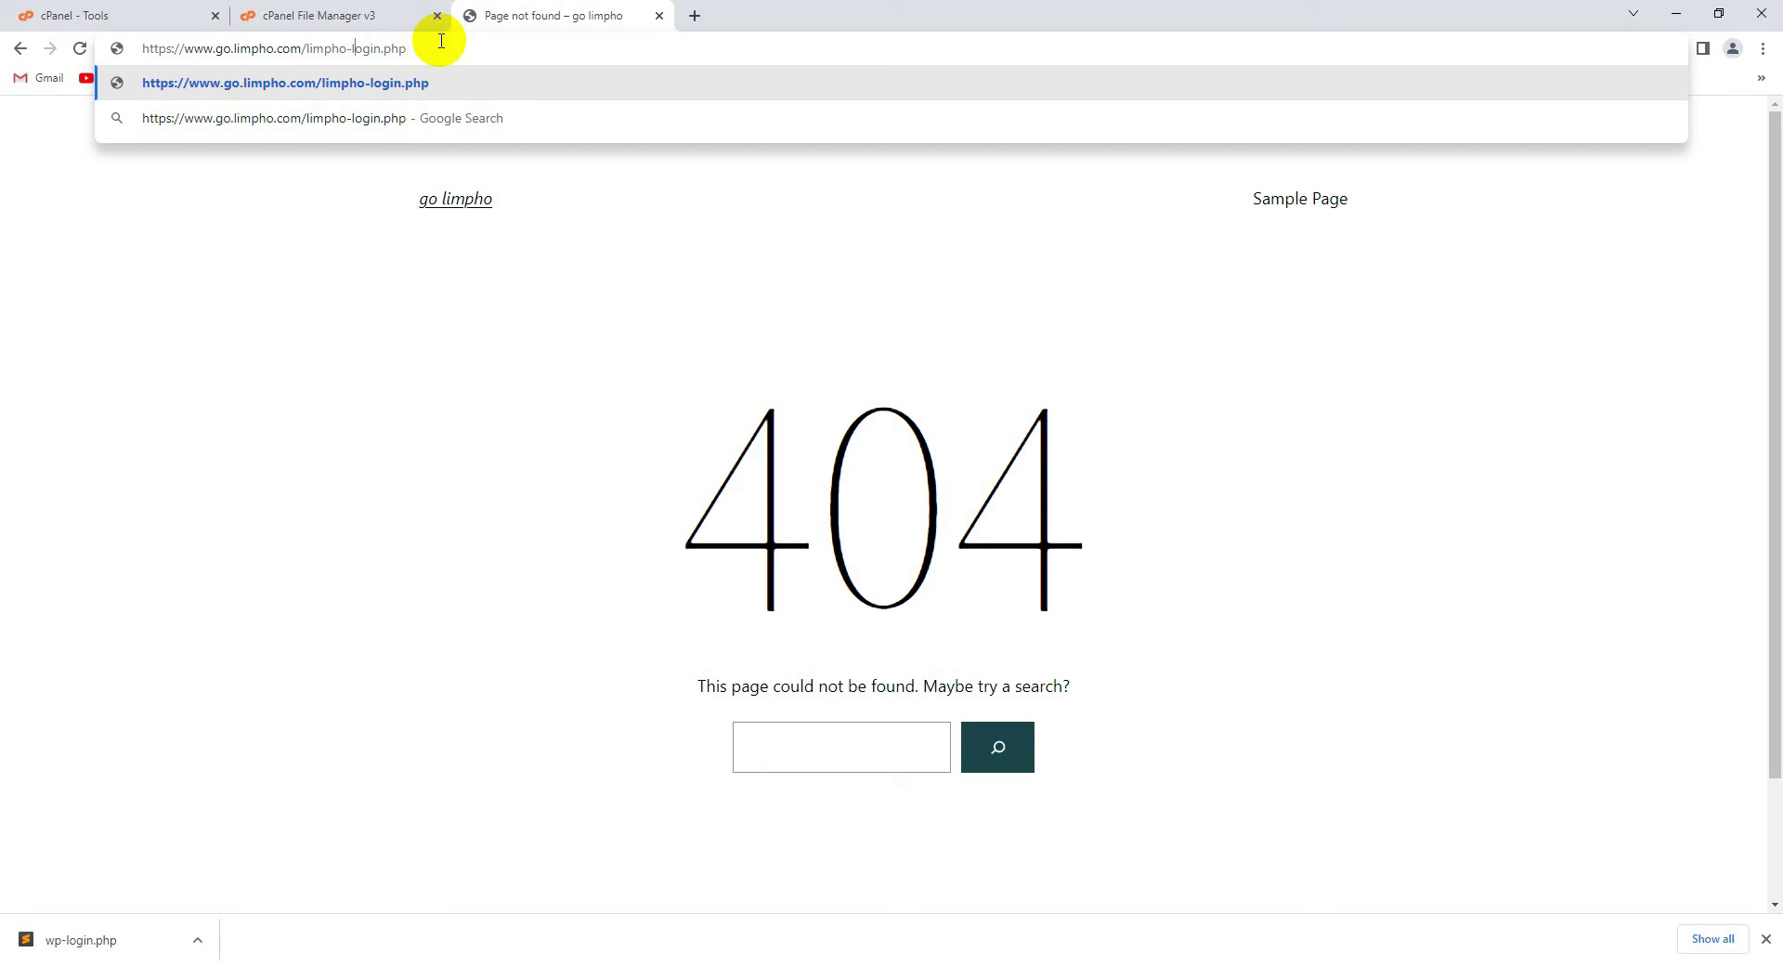
{"action": "key", "text": "shift+Left"}
{"action": "key", "text": "shift+Left"}
{"action": "key", "text": "shift+Left"}
{"action": "key", "text": "BackSpace"}
{"action": "key", "text": "Return"}
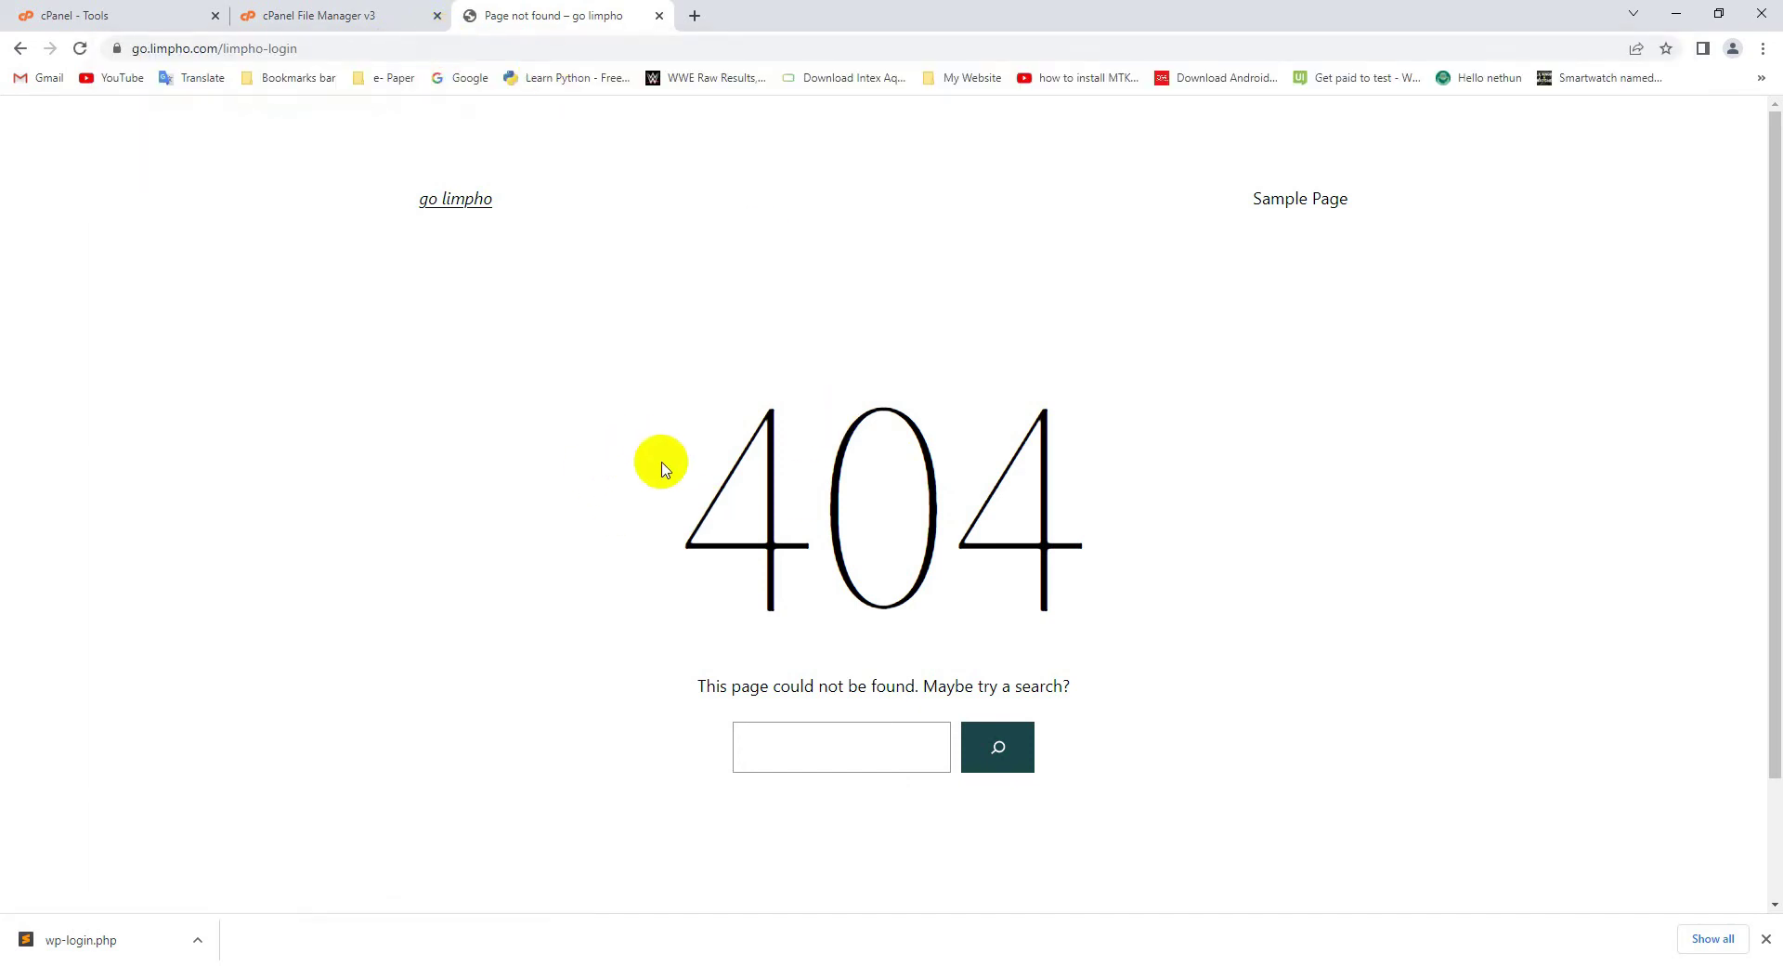
{"action": "left_click_drag", "start_coordinate": [661, 465], "coordinate": [1070, 481]}
{"action": "left_click", "coordinate": [1072, 481]}
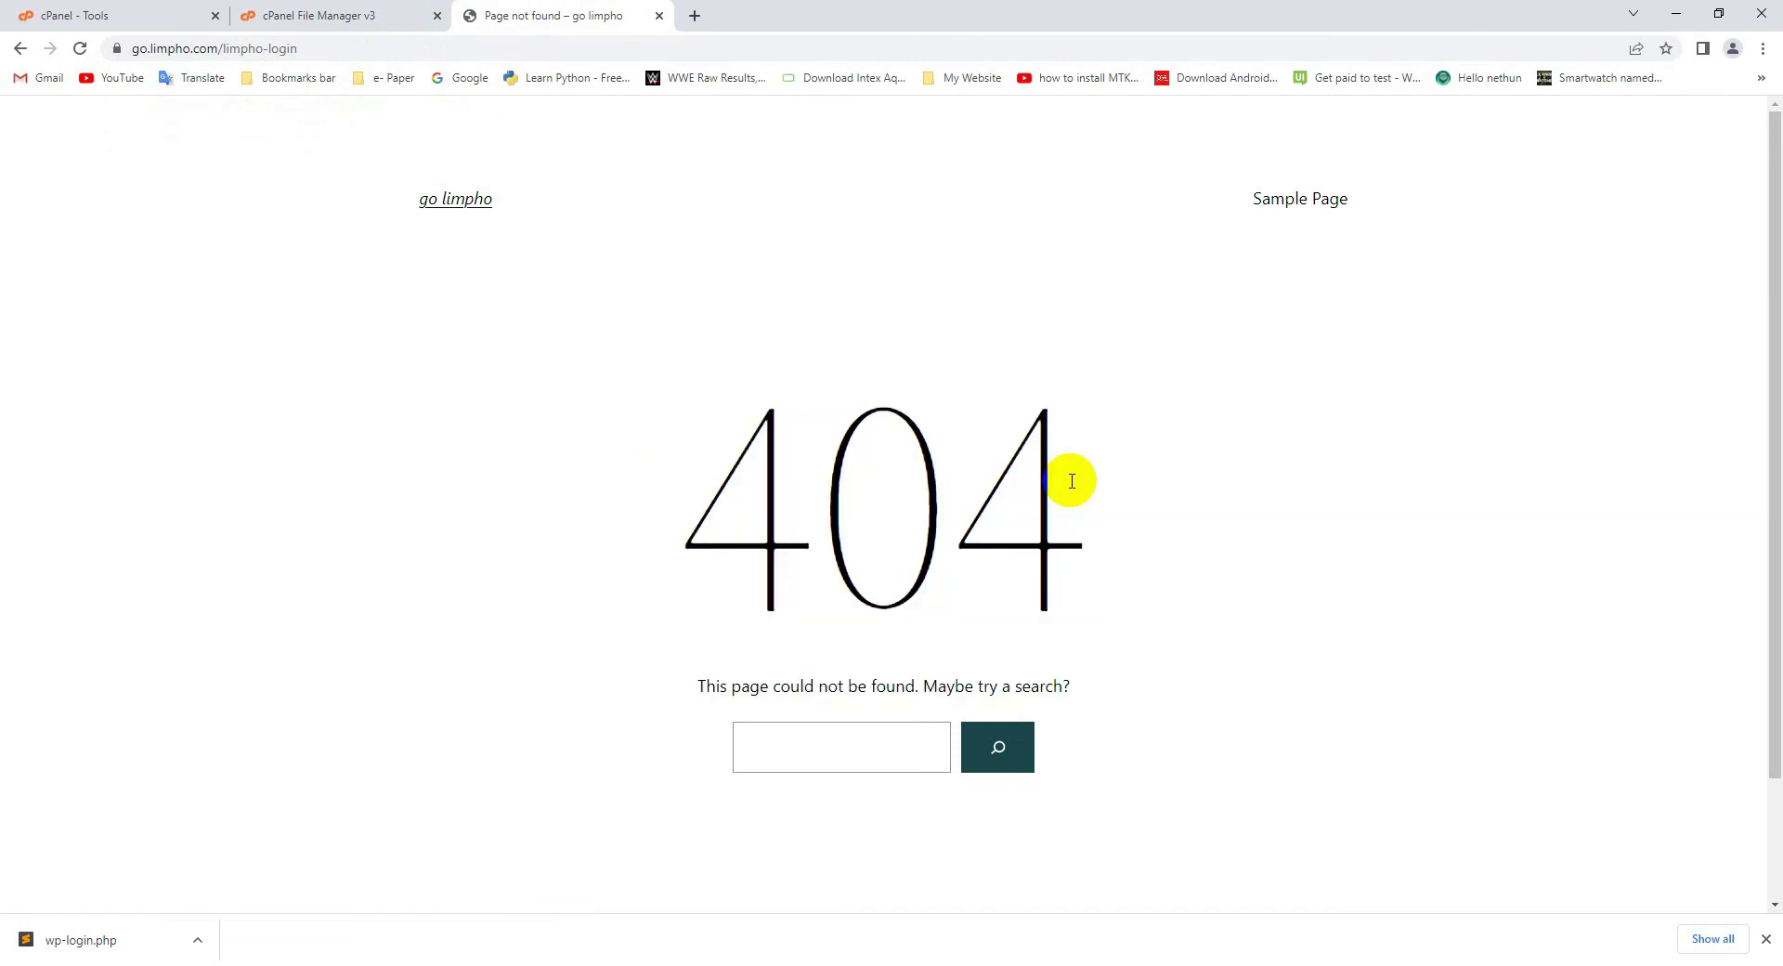
Step: Append .php and load limpho-login.php to bring up the WordPress login form
{"action": "left_click", "coordinate": [464, 48]}
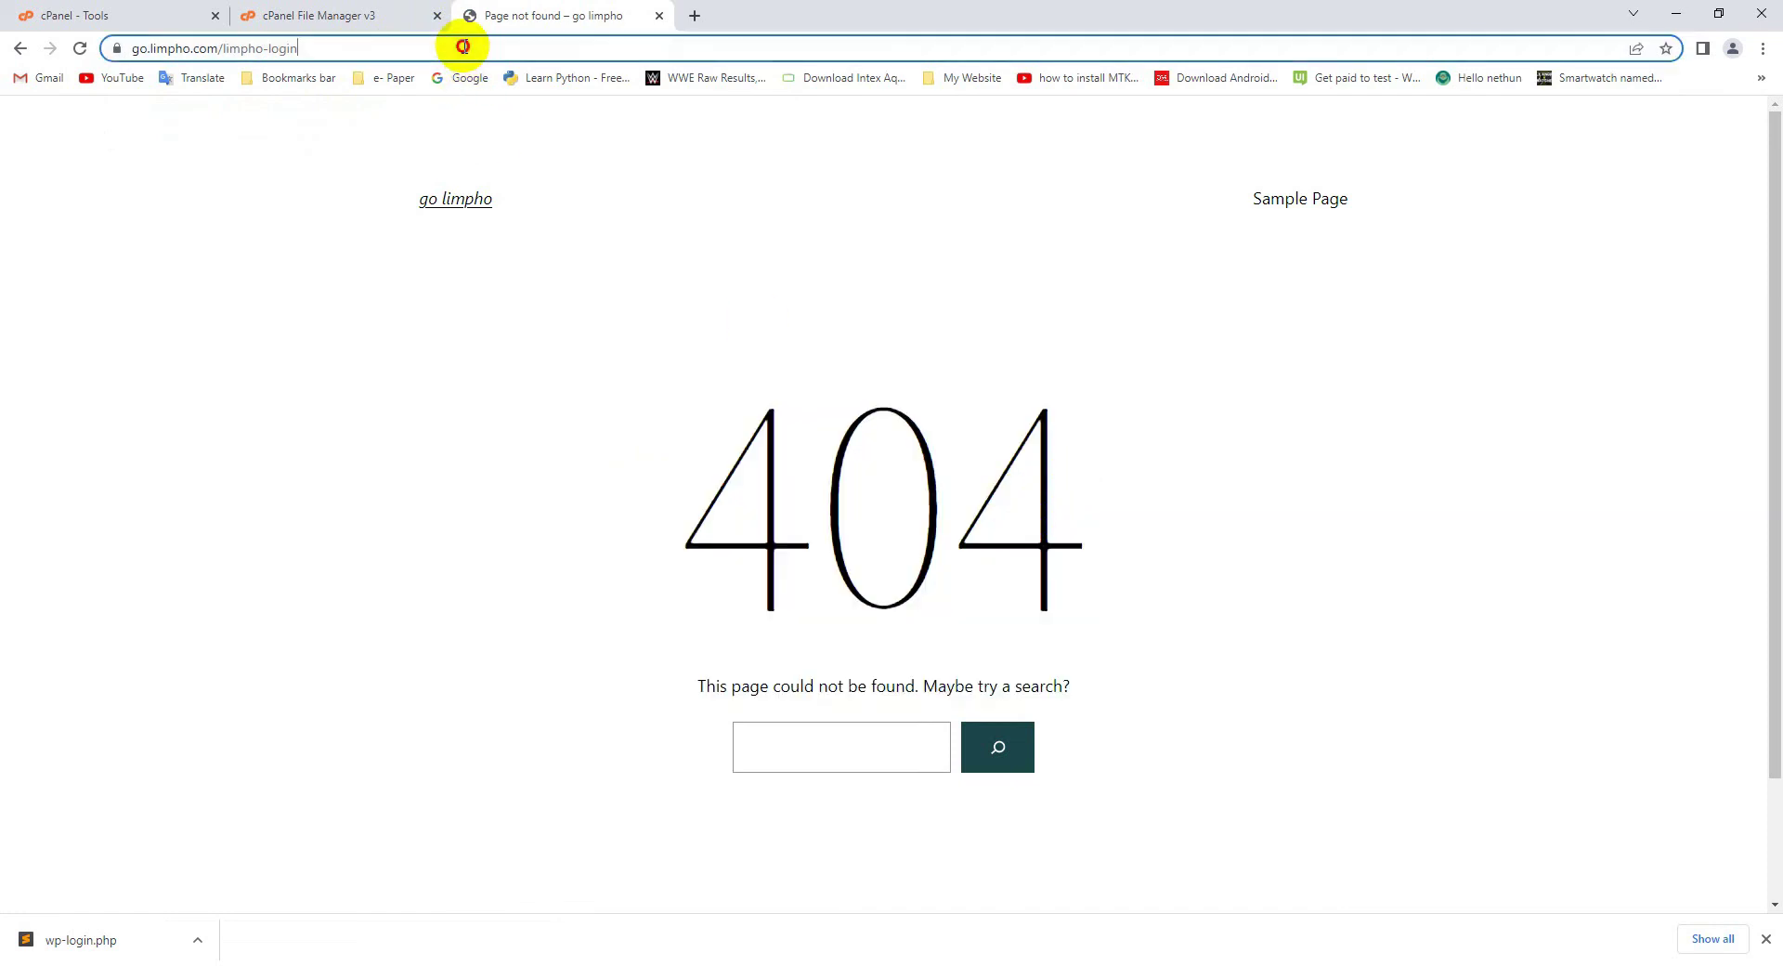
{"action": "left_click", "coordinate": [464, 47]}
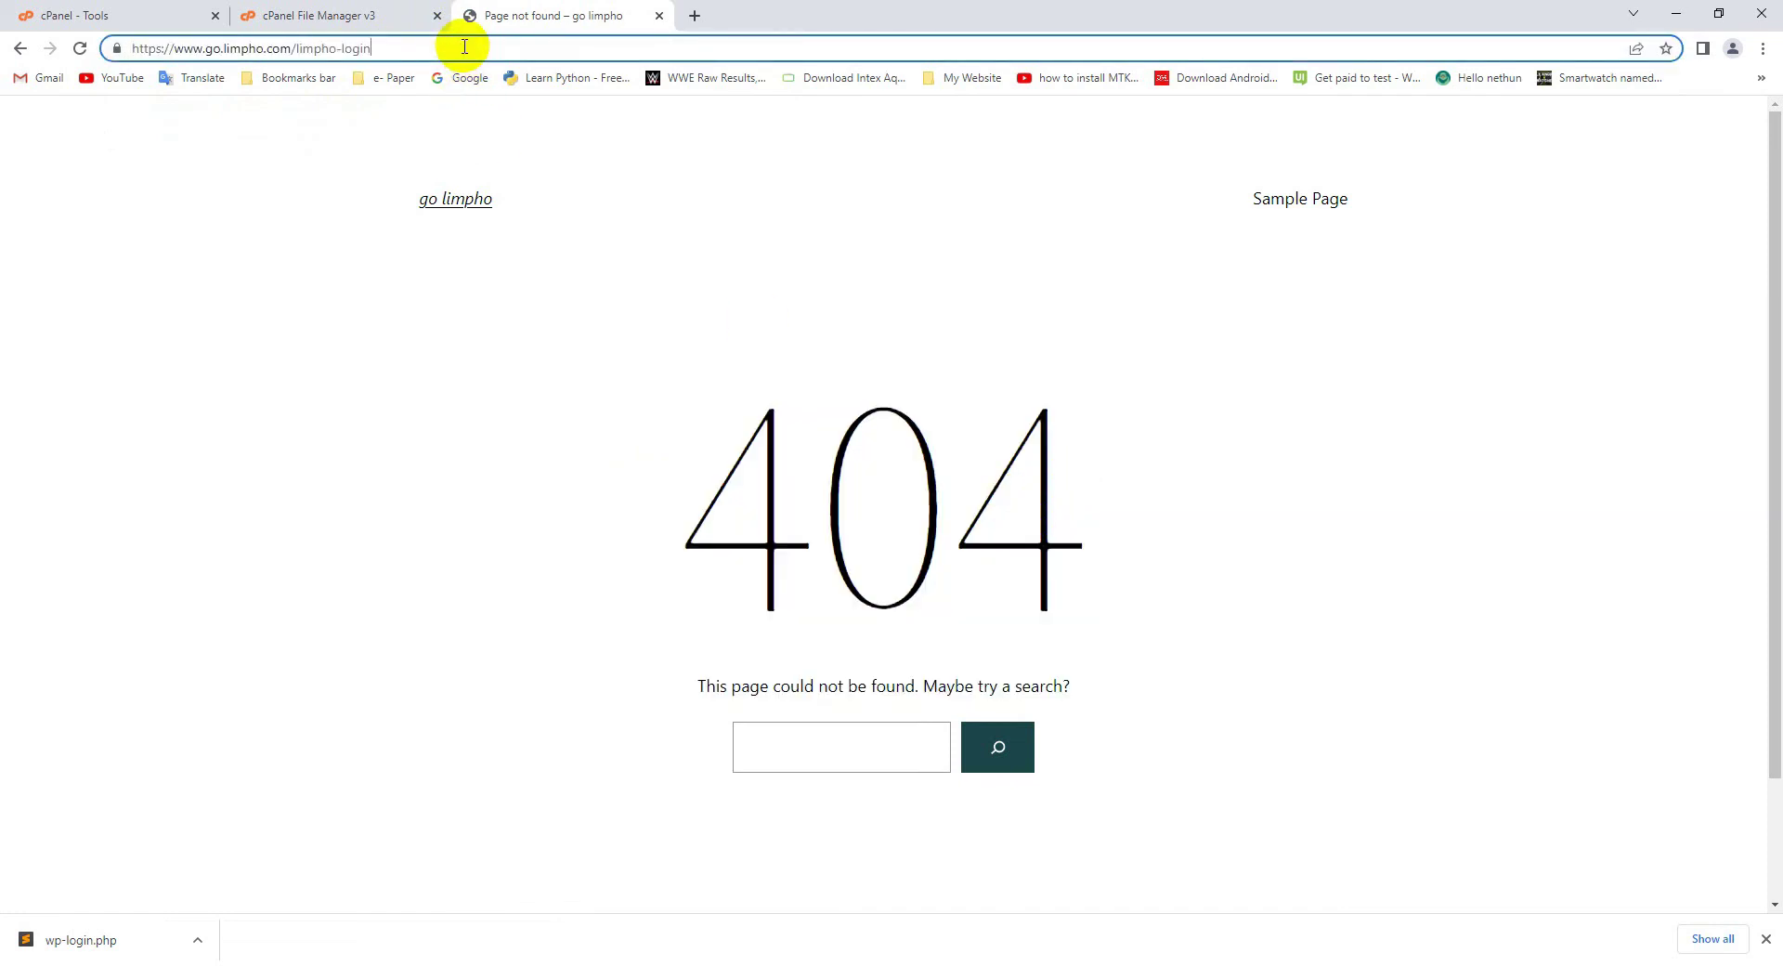
{"action": "type", "text": ".php"}
{"action": "key", "text": "Return"}
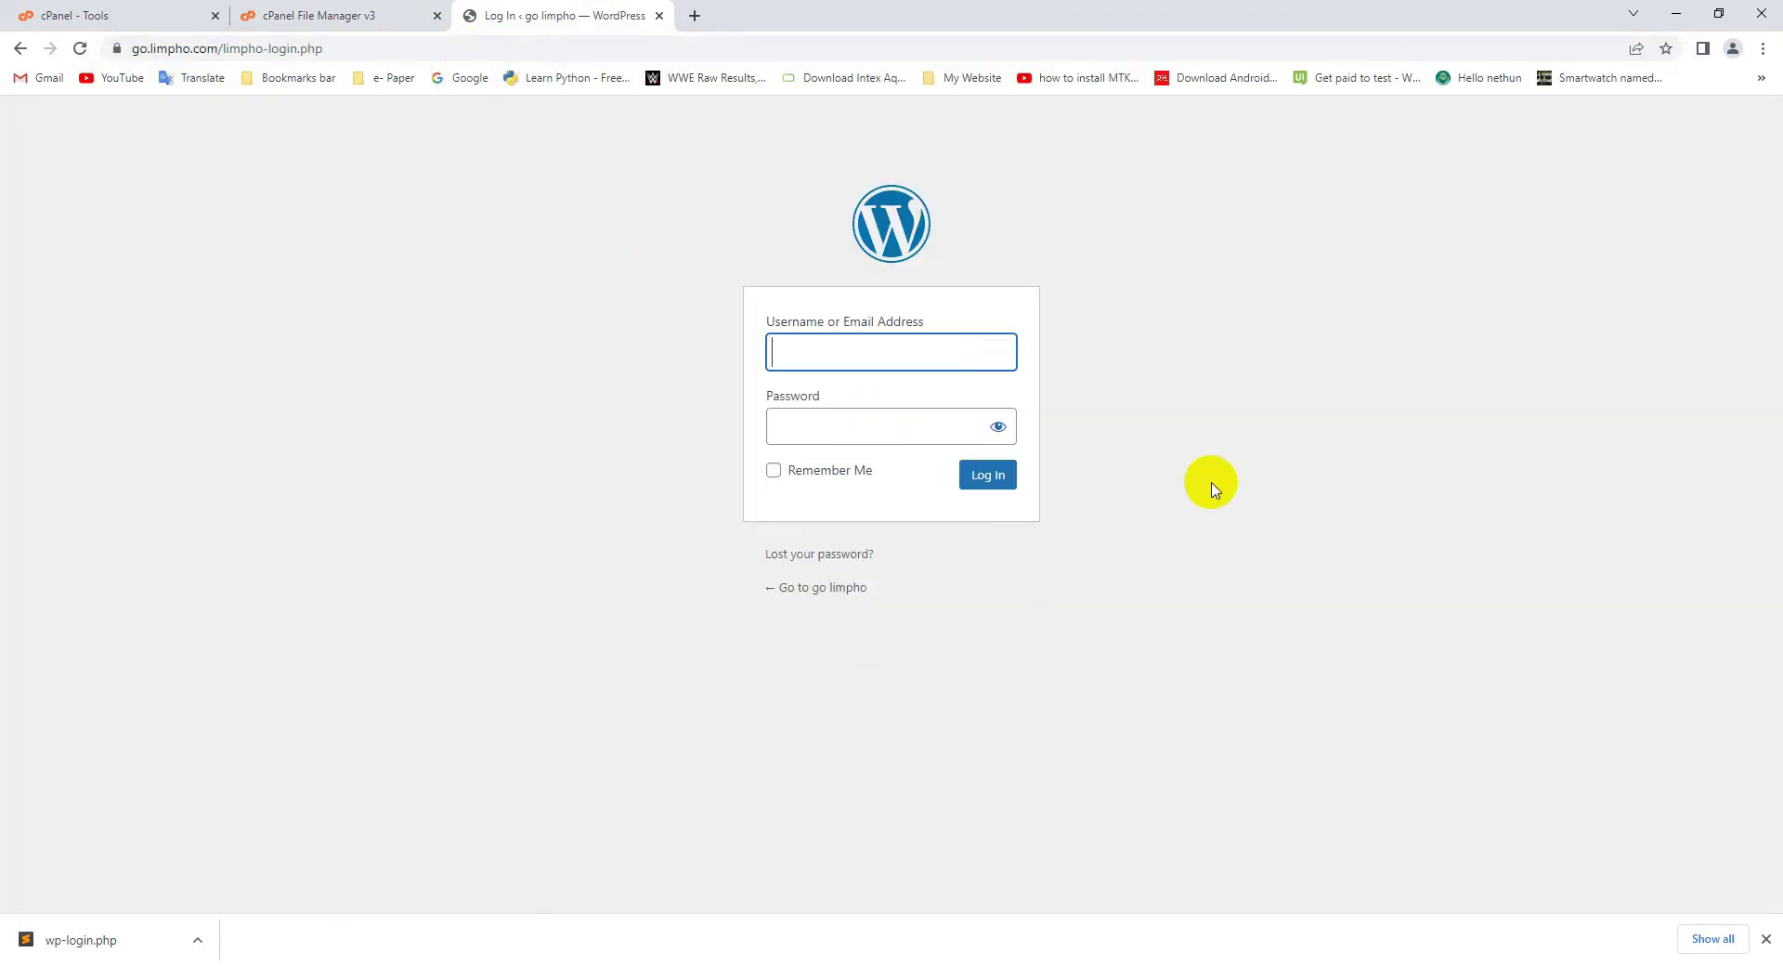
Step: Fill in the saved username, enter the account password, and log in
{"action": "left_click", "coordinate": [943, 361]}
{"action": "left_click", "coordinate": [881, 400]}
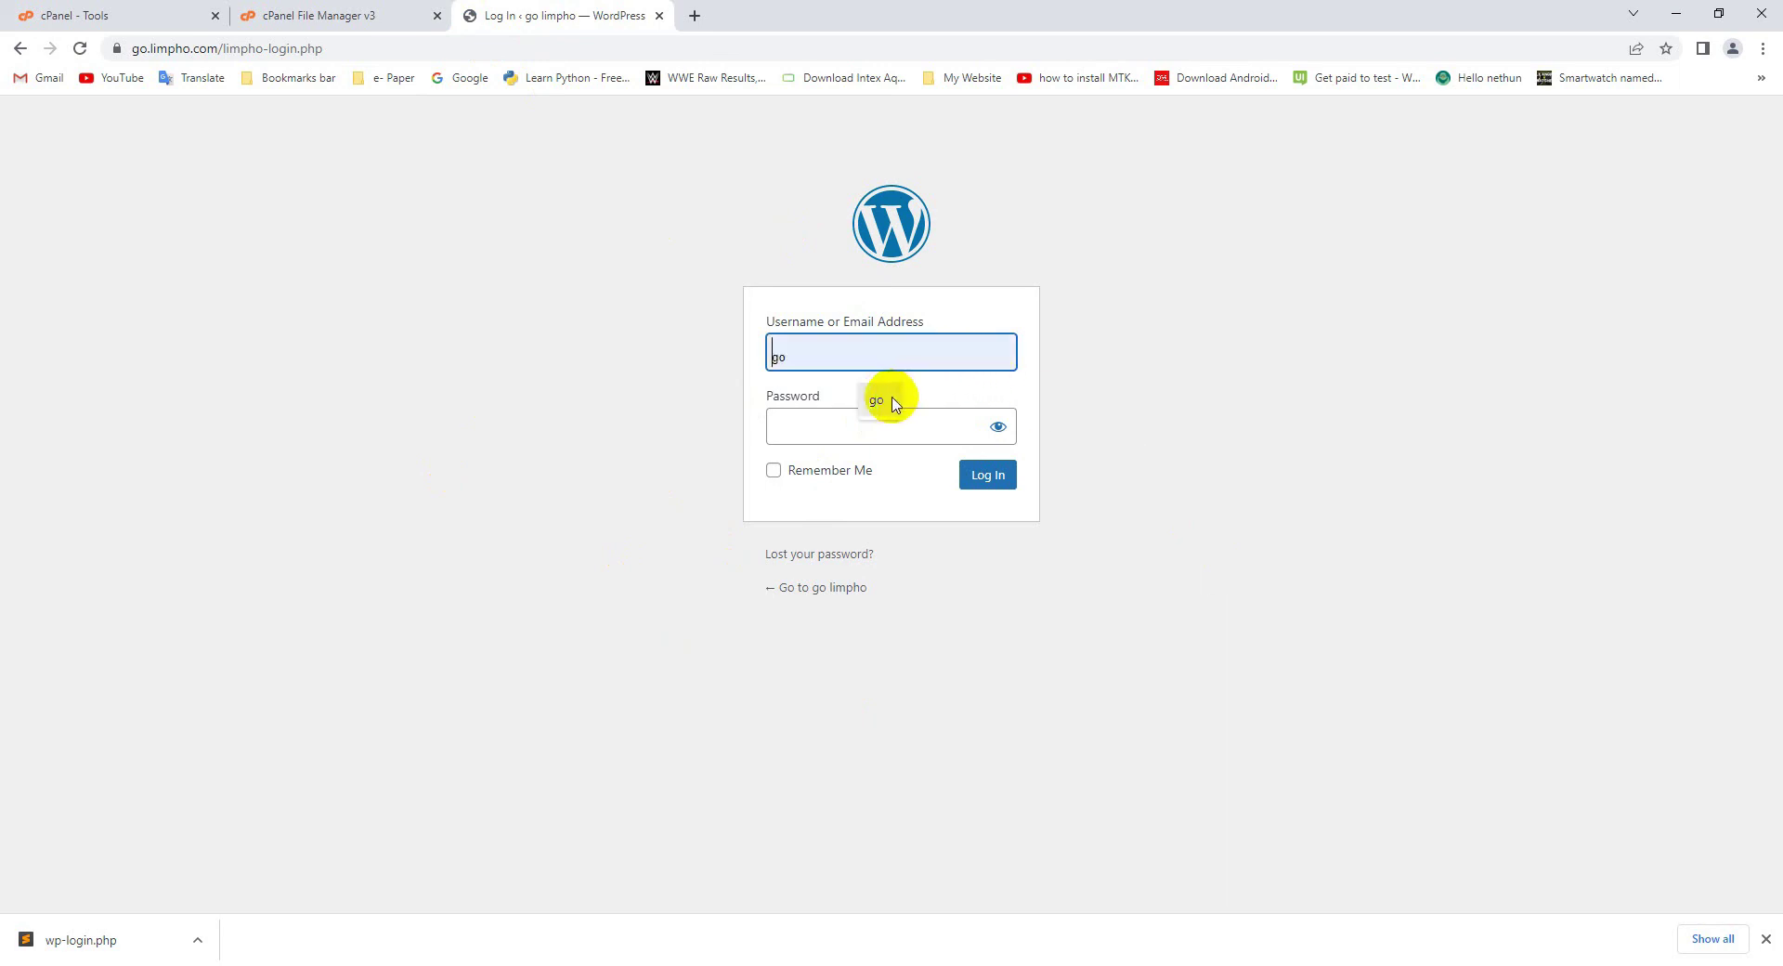
{"action": "left_click", "coordinate": [880, 422]}
{"action": "type", "text": "*****"}
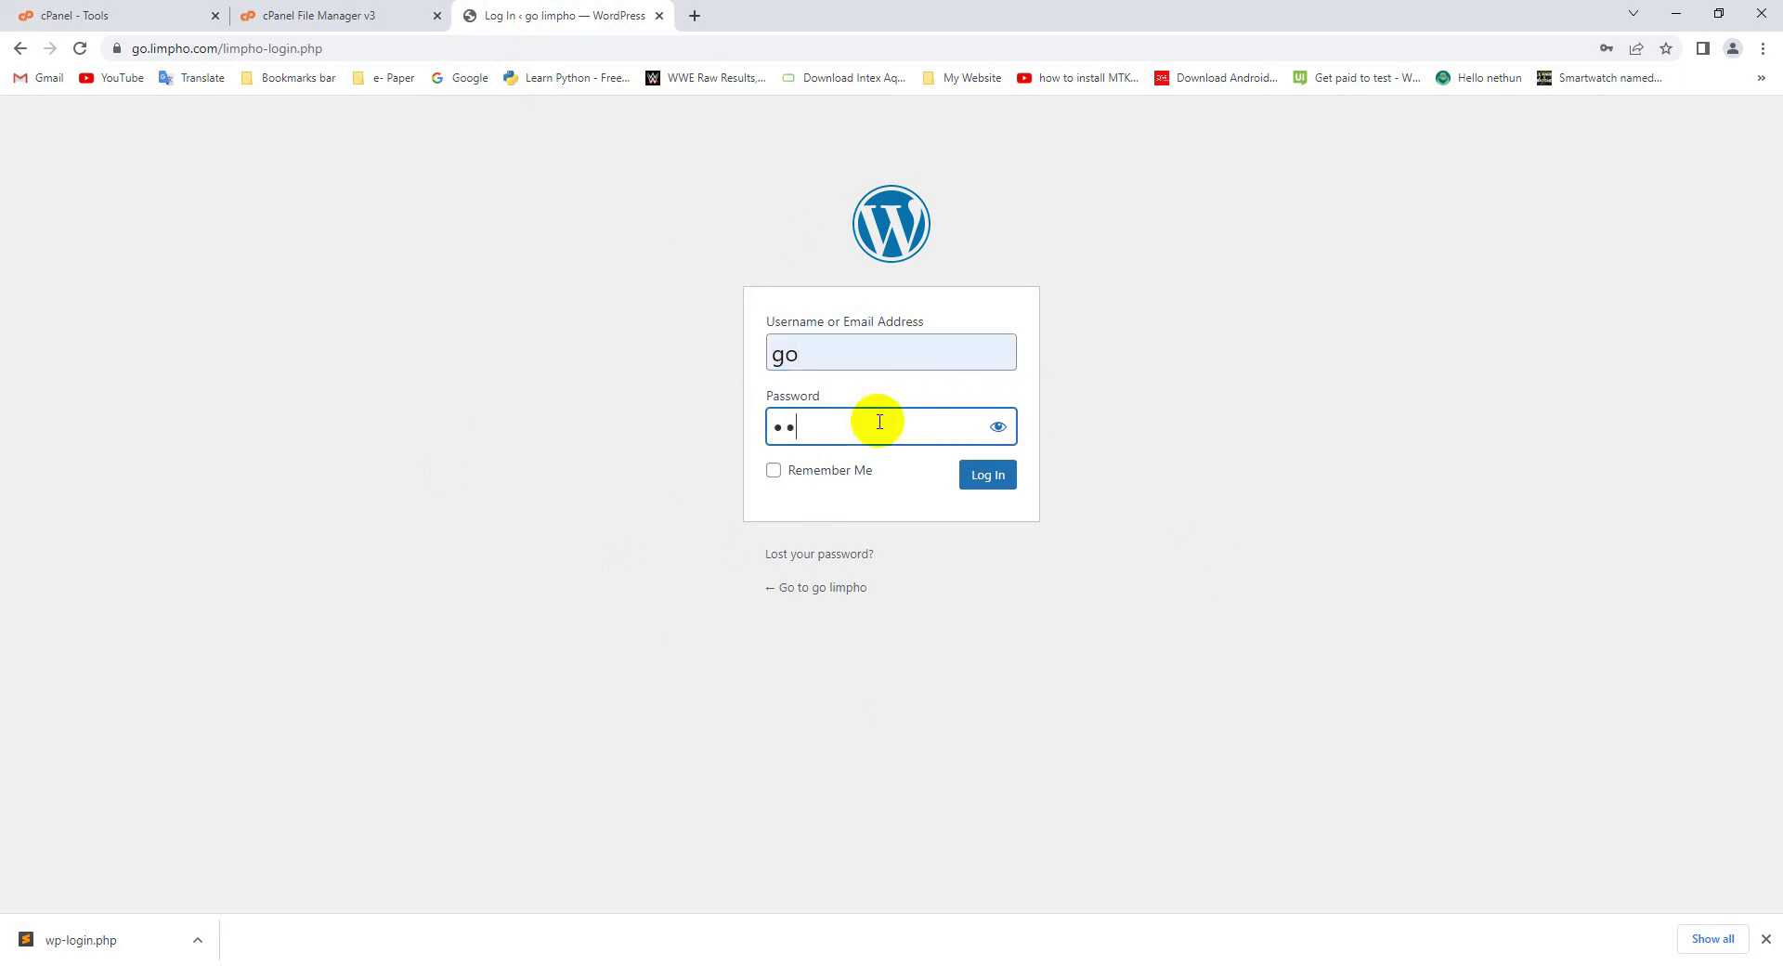
{"action": "left_click", "coordinate": [988, 474]}
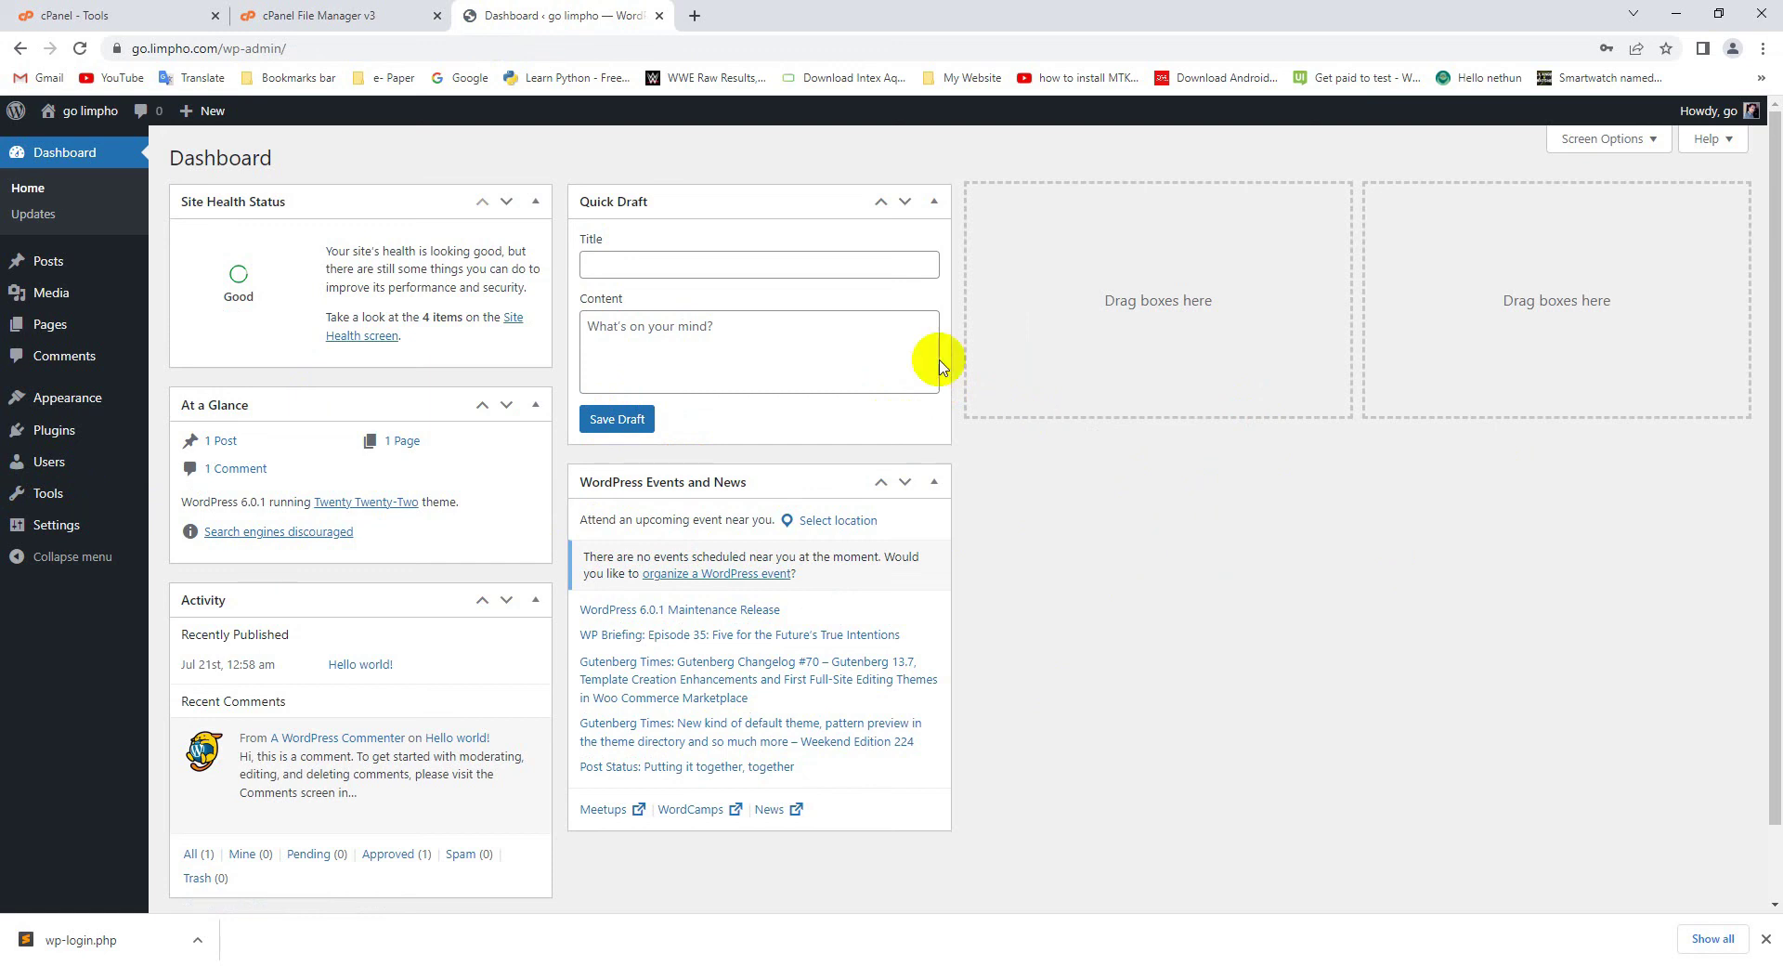
Step: In a new tab, enter the site address and load the Limpho Forum homepage
{"action": "left_click", "coordinate": [695, 16]}
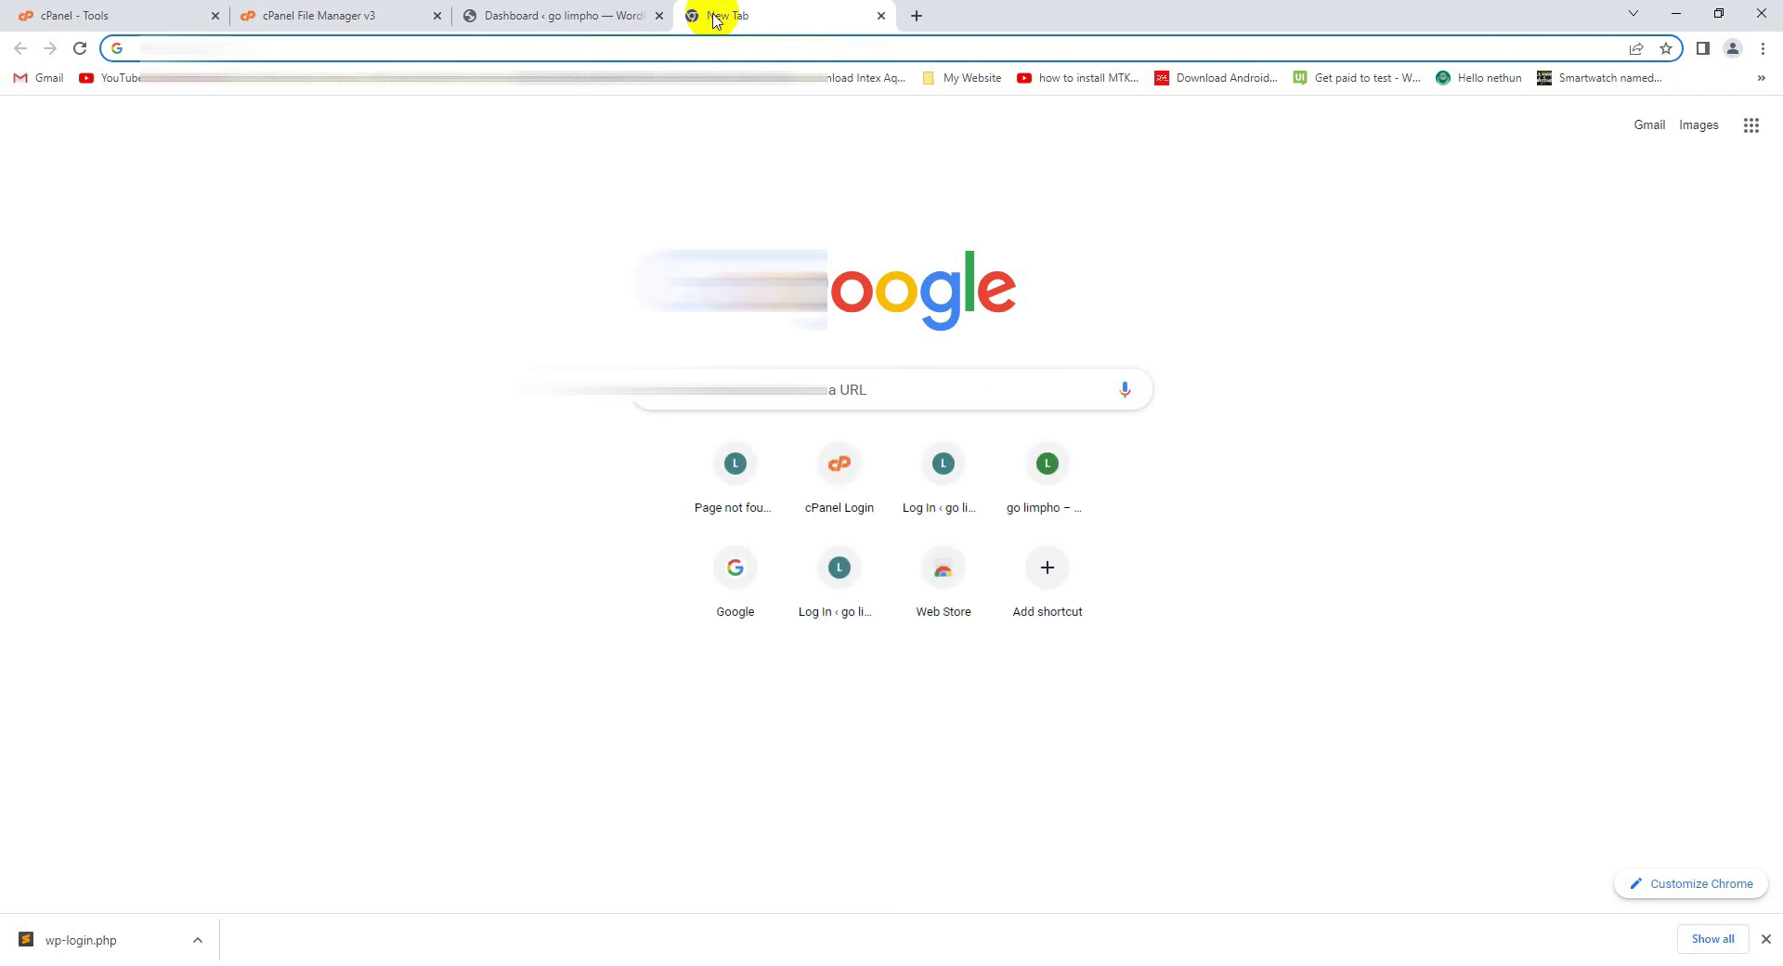
{"action": "type", "text": "go.limpho.com"}
{"action": "key", "text": "BackSpace"}
{"action": "key", "text": "BackSpace"}
{"action": "key", "text": "BackSpace"}
{"action": "key", "text": "BackSpace"}
{"action": "key", "text": "BackSpace"}
{"action": "key", "text": "BackSpace"}
{"action": "key", "text": "BackSpace"}
{"action": "key", "text": "BackSpace"}
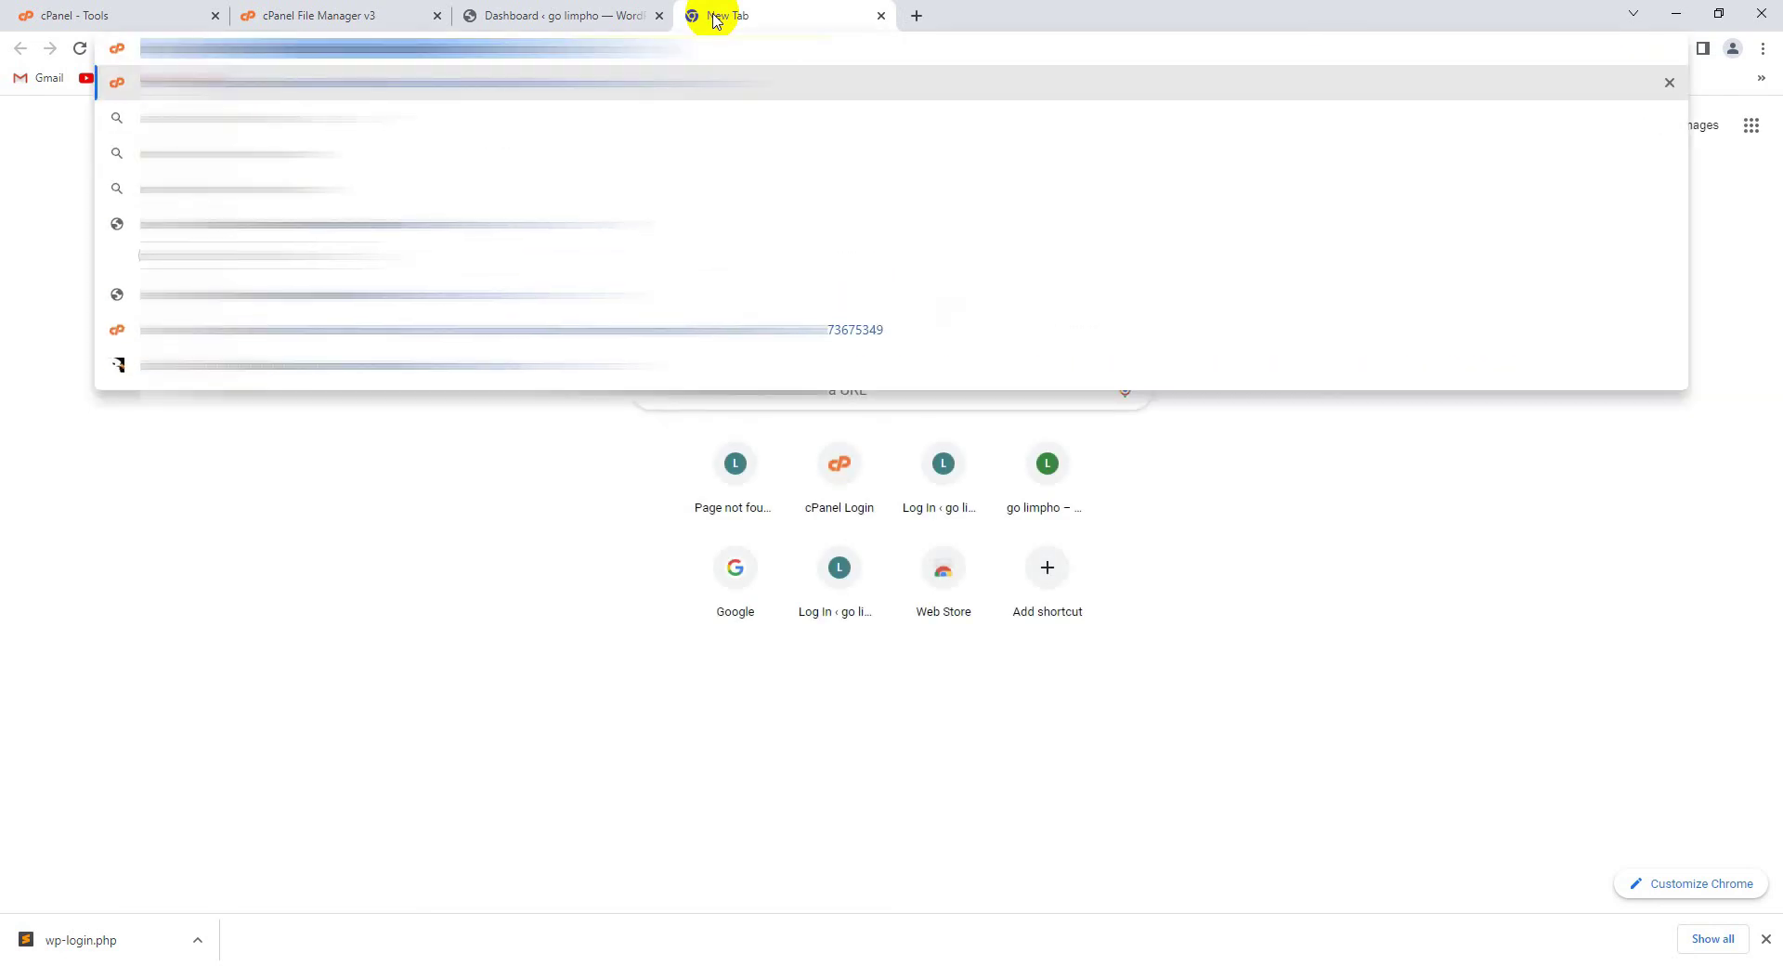
{"action": "key", "text": "BackSpace"}
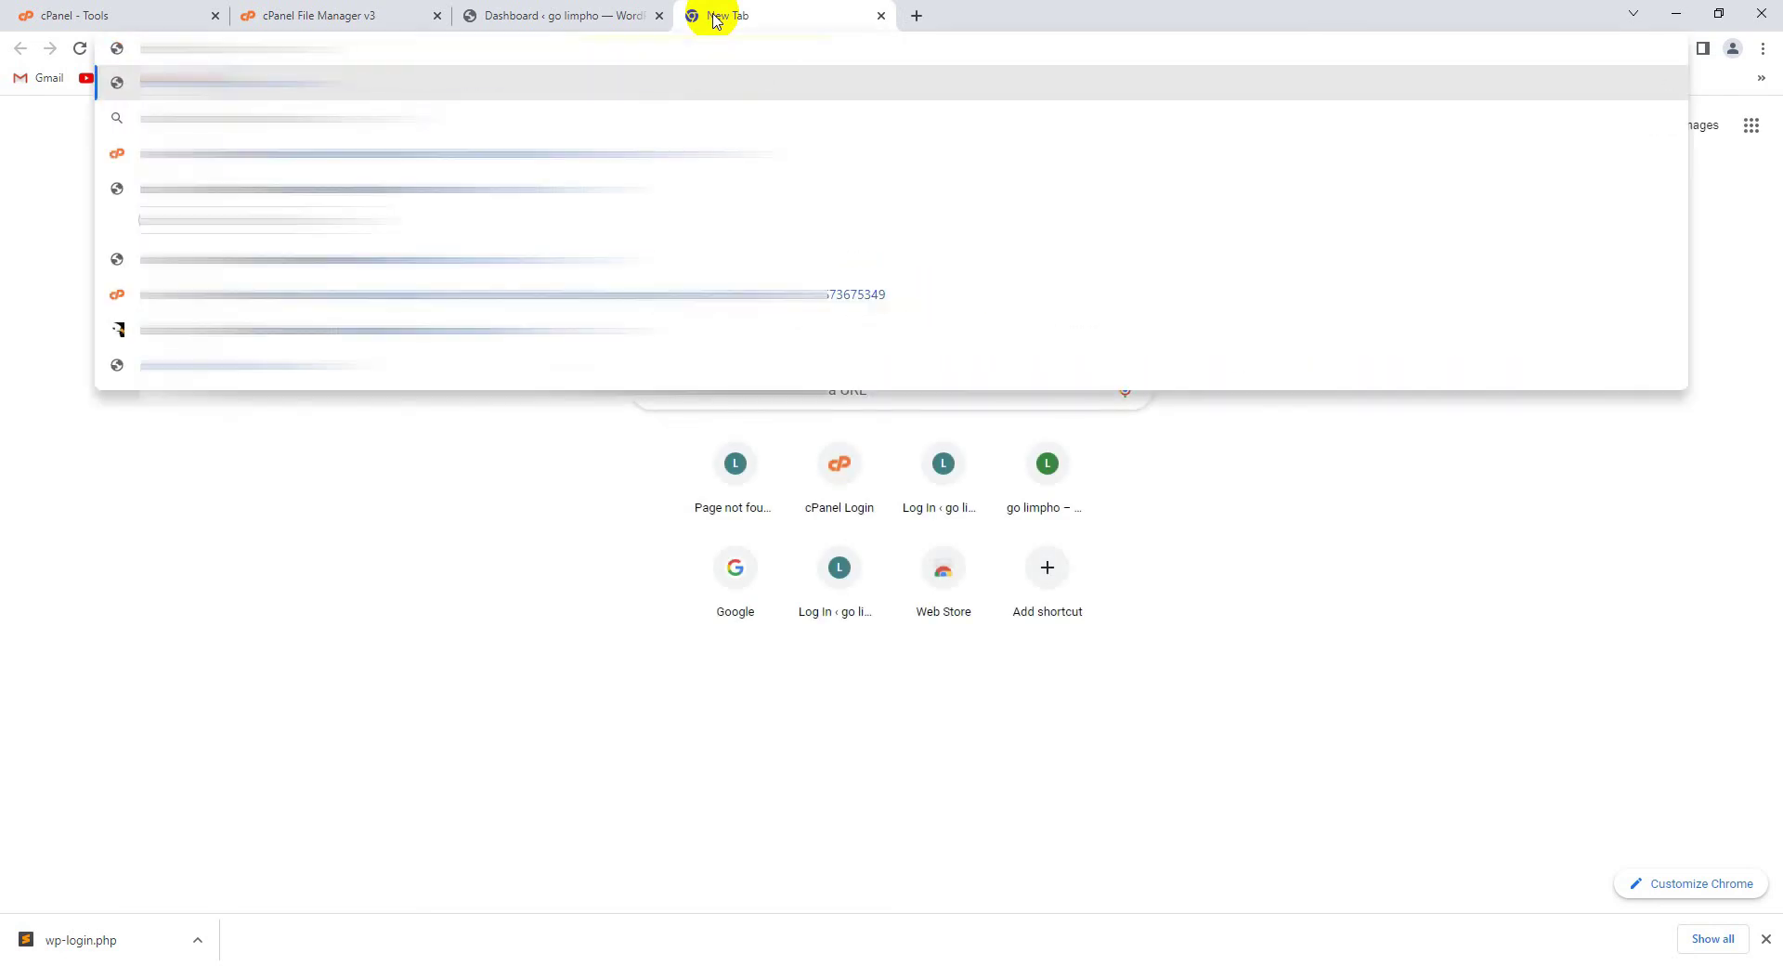
{"action": "key", "text": "Return"}
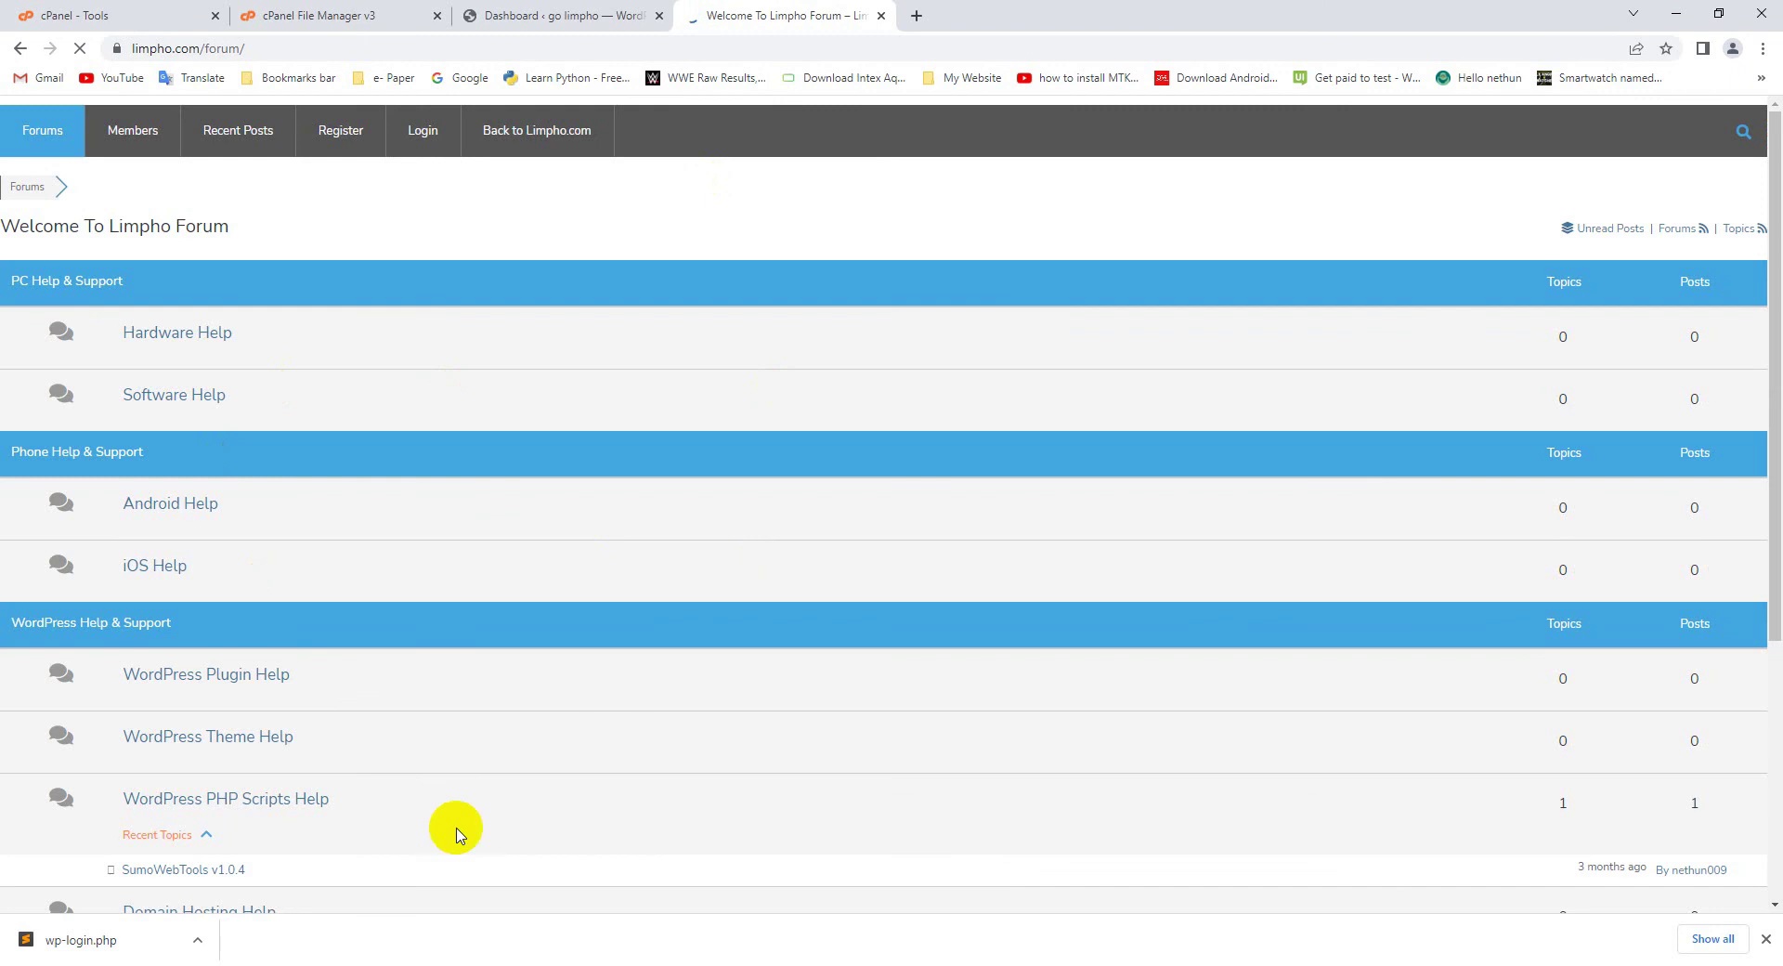
{"action": "scroll", "coordinate": [545, 685], "scroll_direction": "down", "scroll_amount": 3}
{"action": "scroll", "coordinate": [545, 685], "scroll_direction": "up", "scroll_amount": 3}
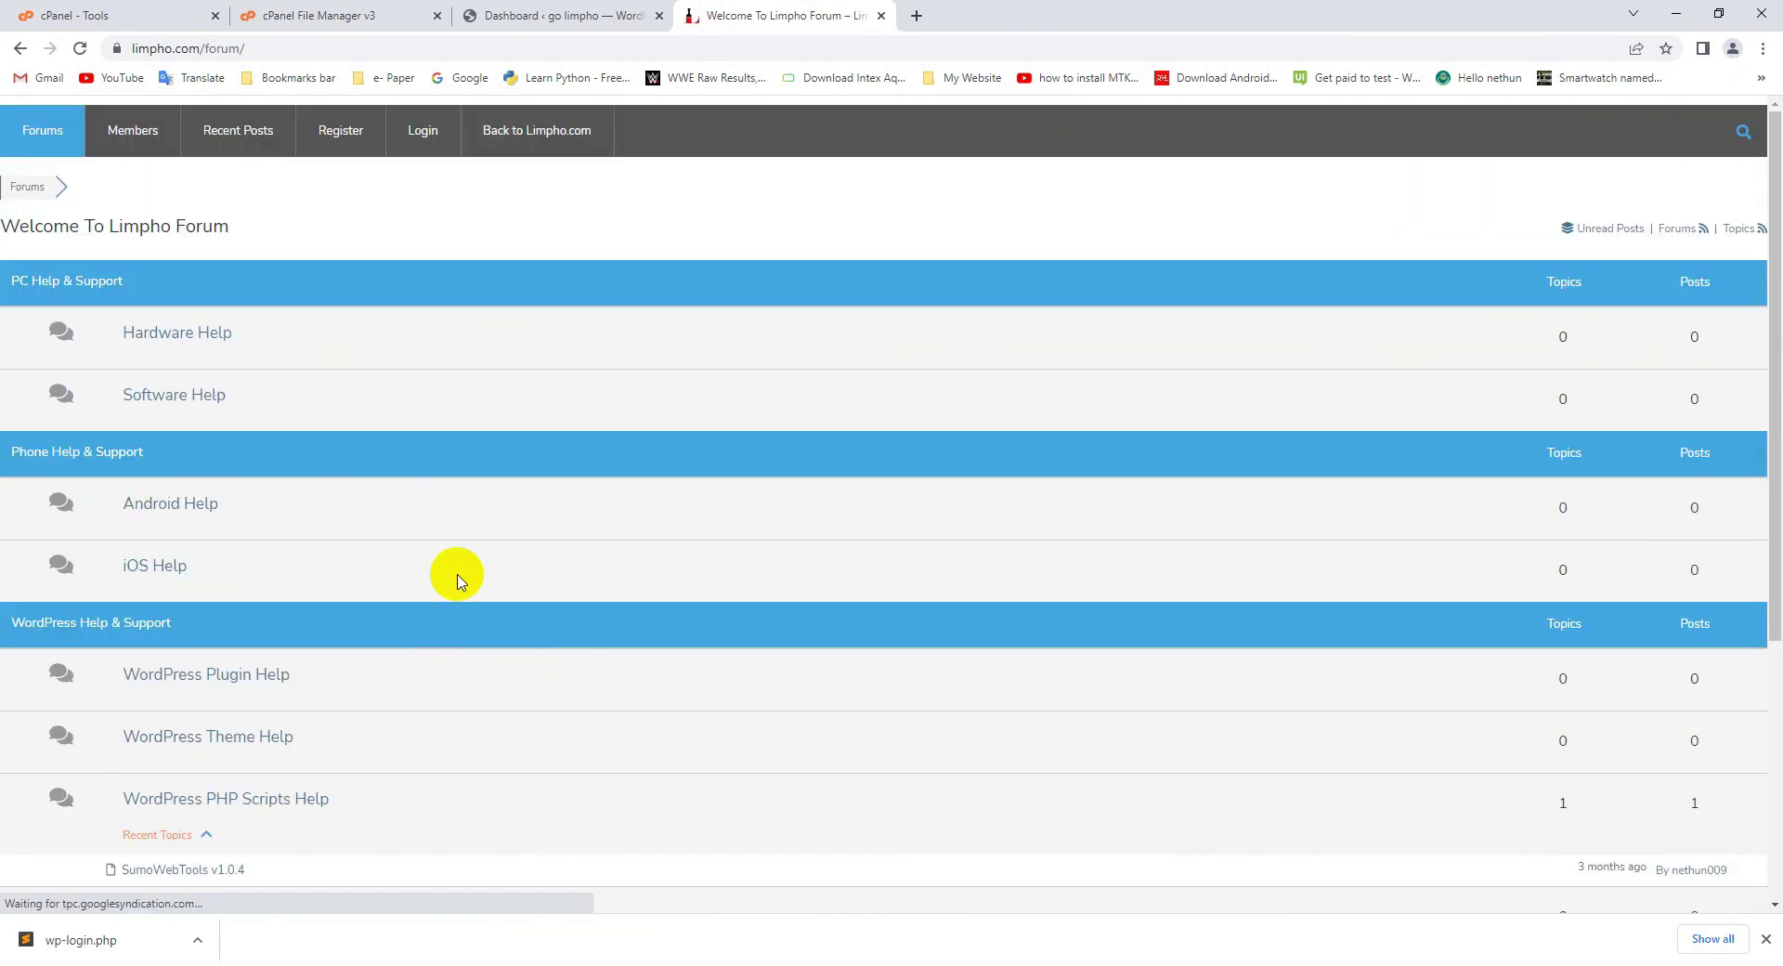